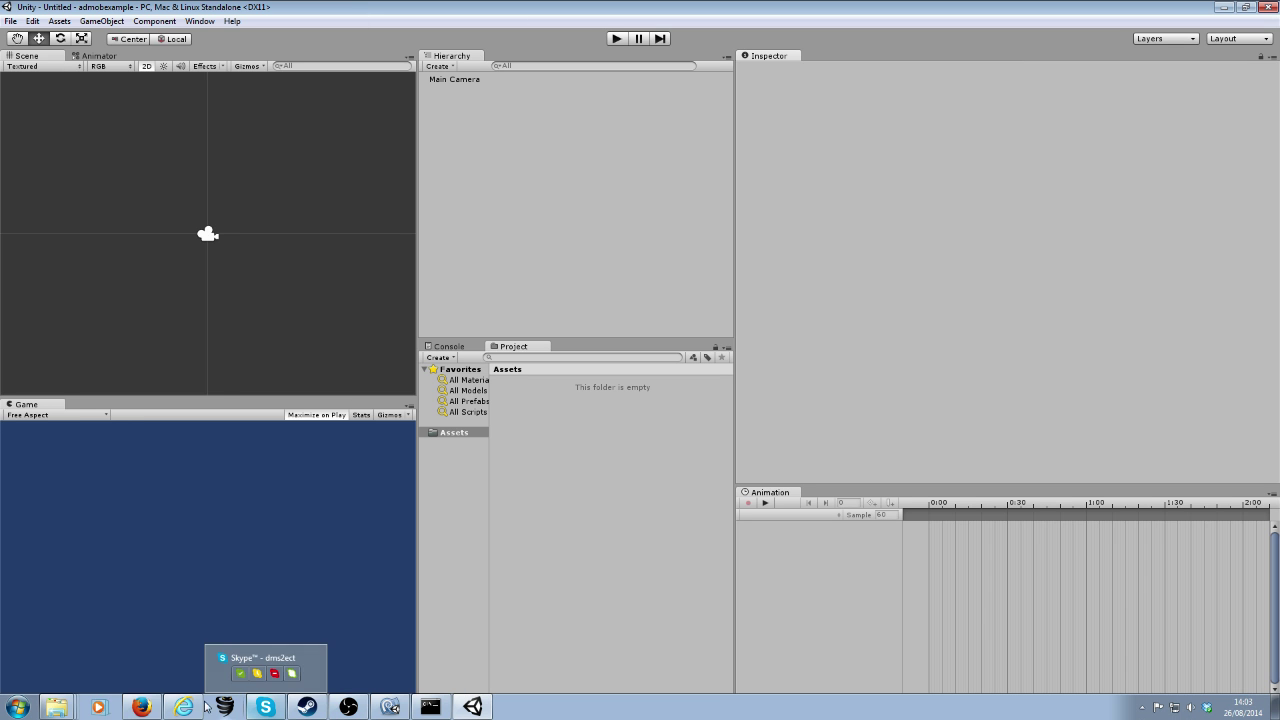
Switch from Unity to the googleads-mobile-plugins GitHub page in Internet Explorer
{"action": "left_click", "coordinate": [182, 708]}
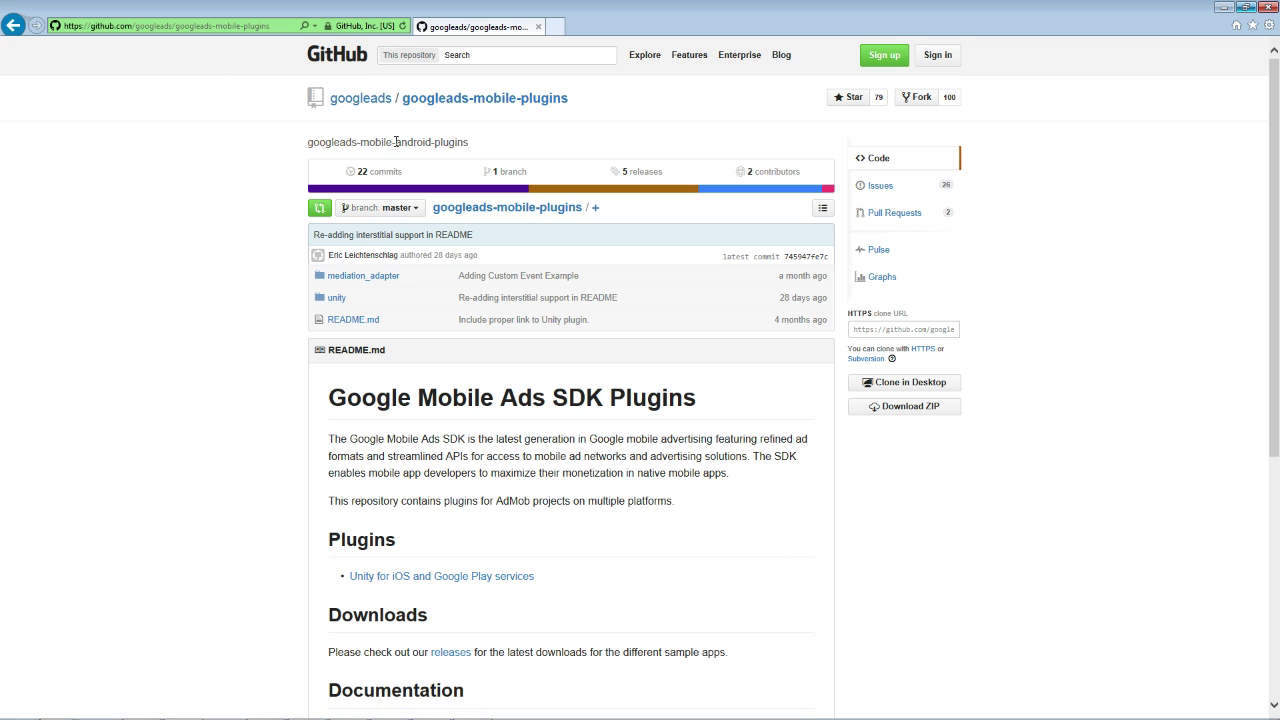
Copy the googleads-mobile-plugins repository's web address from the address bar
{"action": "scroll", "coordinate": [390, 458], "scroll_direction": "down", "scroll_amount": 2}
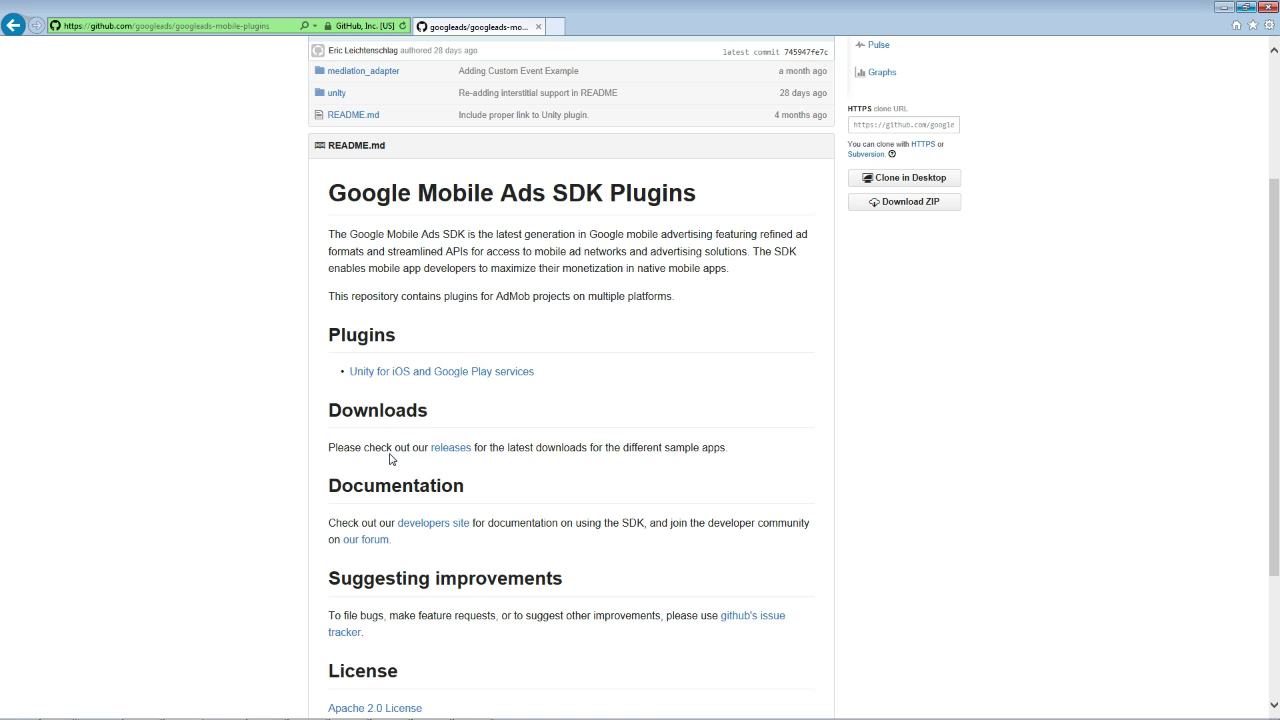
{"action": "scroll", "coordinate": [390, 458], "scroll_direction": "up", "scroll_amount": 2}
{"action": "left_click", "coordinate": [240, 27]}
{"action": "right_click", "coordinate": [250, 26]}
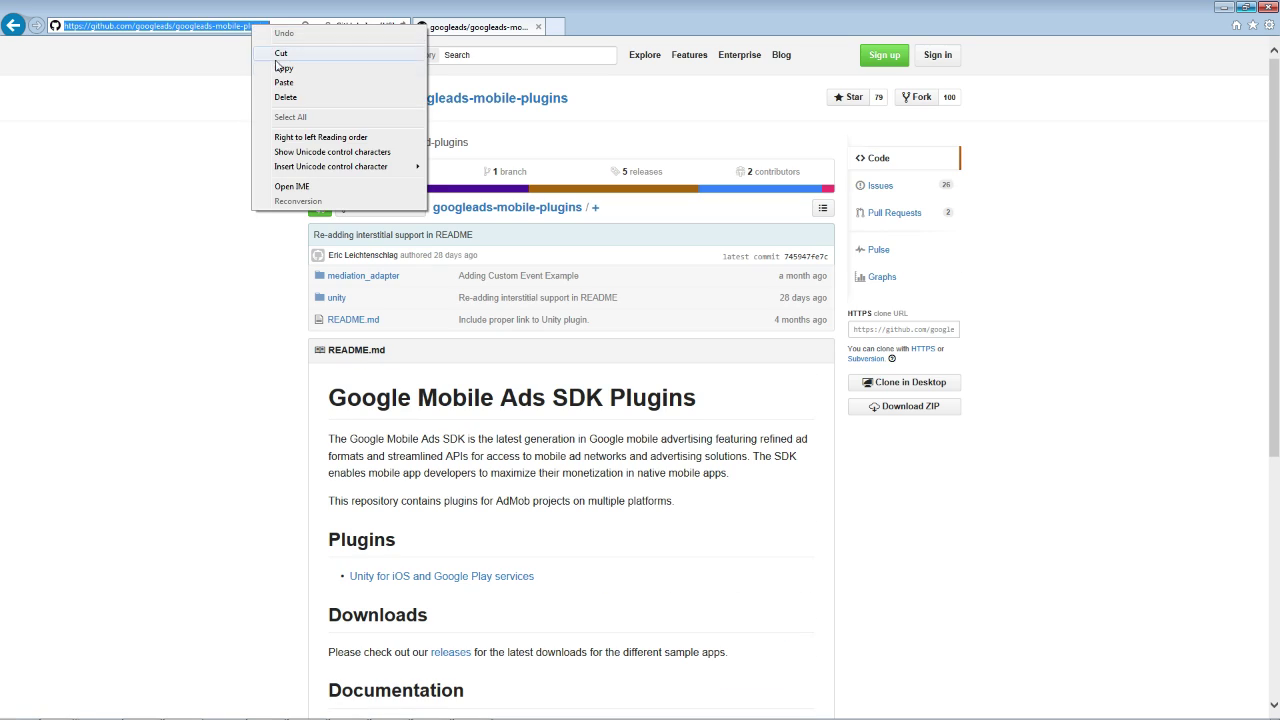
{"action": "left_click", "coordinate": [280, 67]}
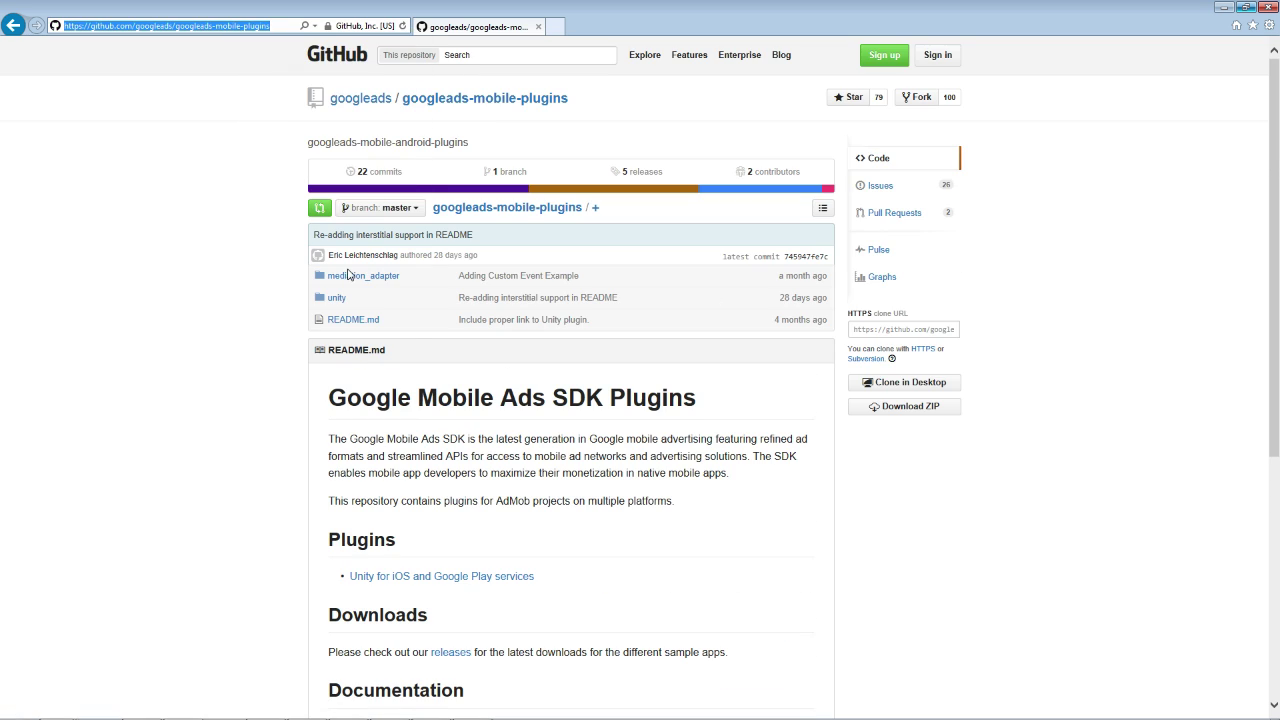
Open the repository's releases page via the README's releases link
{"action": "left_click", "coordinate": [226, 503]}
{"action": "scroll", "coordinate": [423, 449], "scroll_direction": "down", "scroll_amount": 2}
{"action": "left_click", "coordinate": [456, 449]}
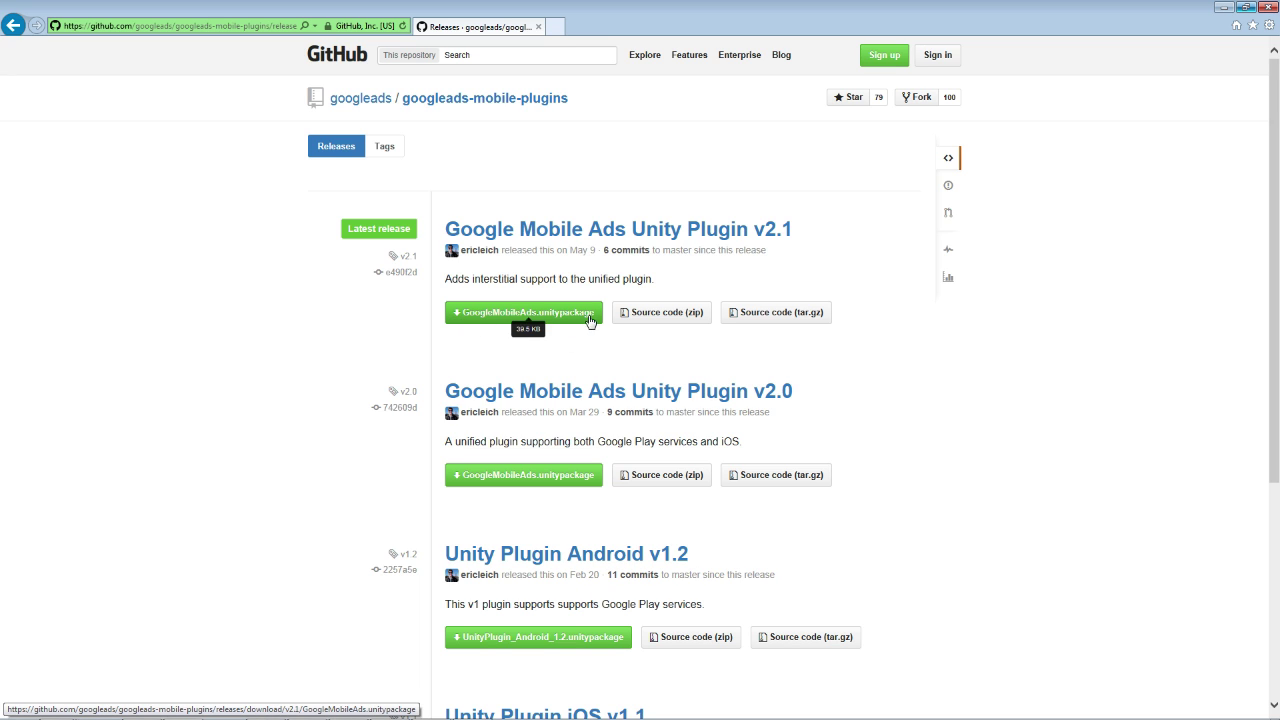
Download GoogleMobileAds.unitypackage from release v2.1 and open it directly in Unity
{"action": "left_click", "coordinate": [519, 320]}
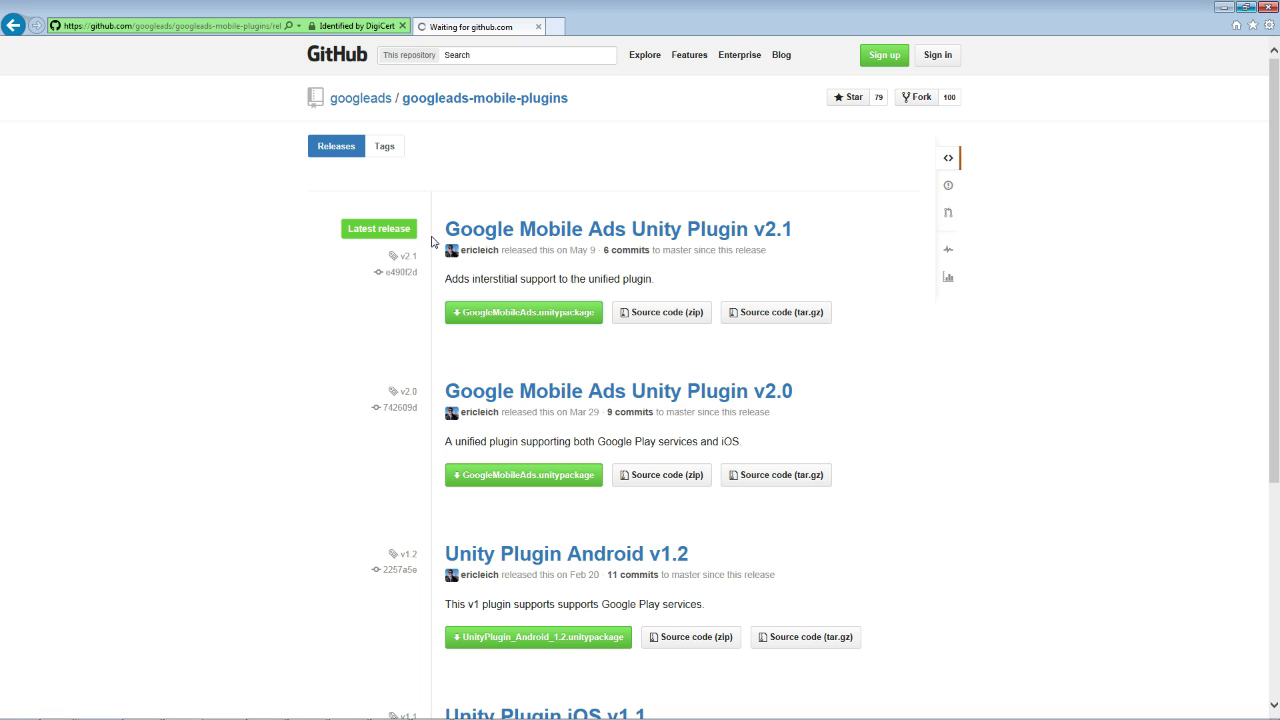
{"action": "left_click", "coordinate": [540, 322]}
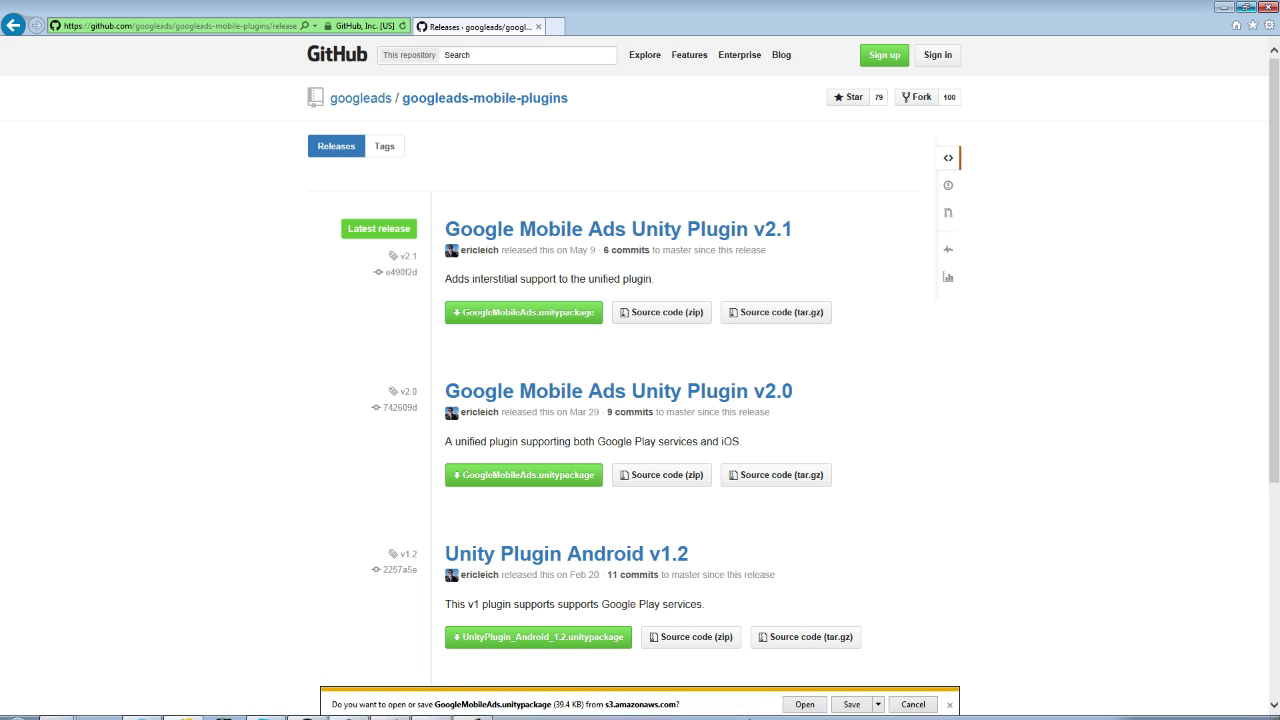
{"action": "mouse_move", "coordinate": [873, 695]}
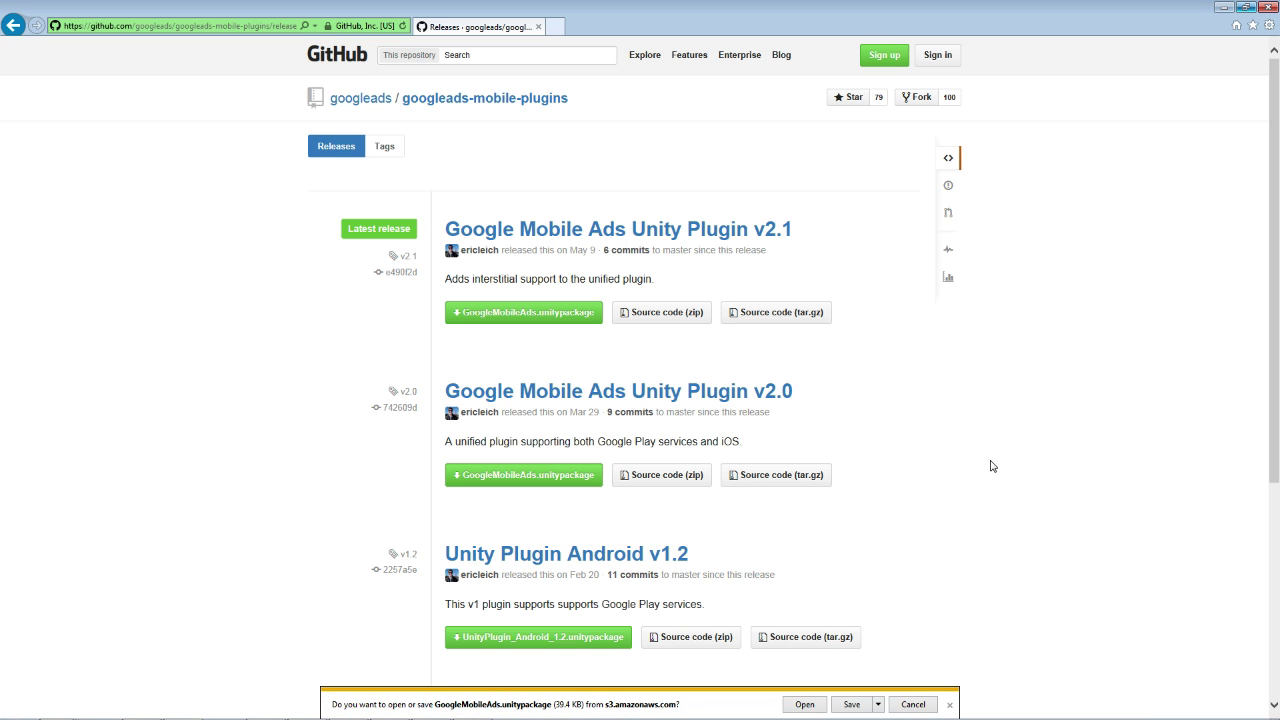
{"action": "left_click", "coordinate": [806, 704]}
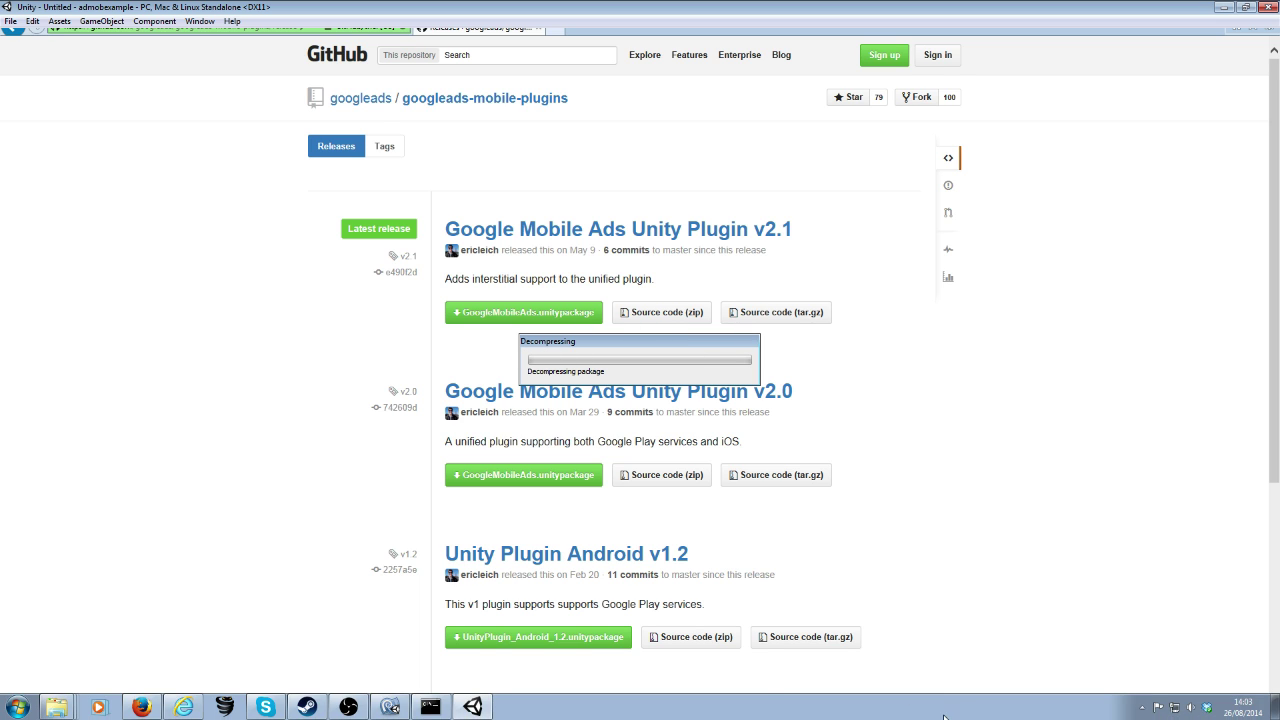
Import every file of the GoogleMobileAds package, leaving all items checked
{"action": "left_click", "coordinate": [474, 707]}
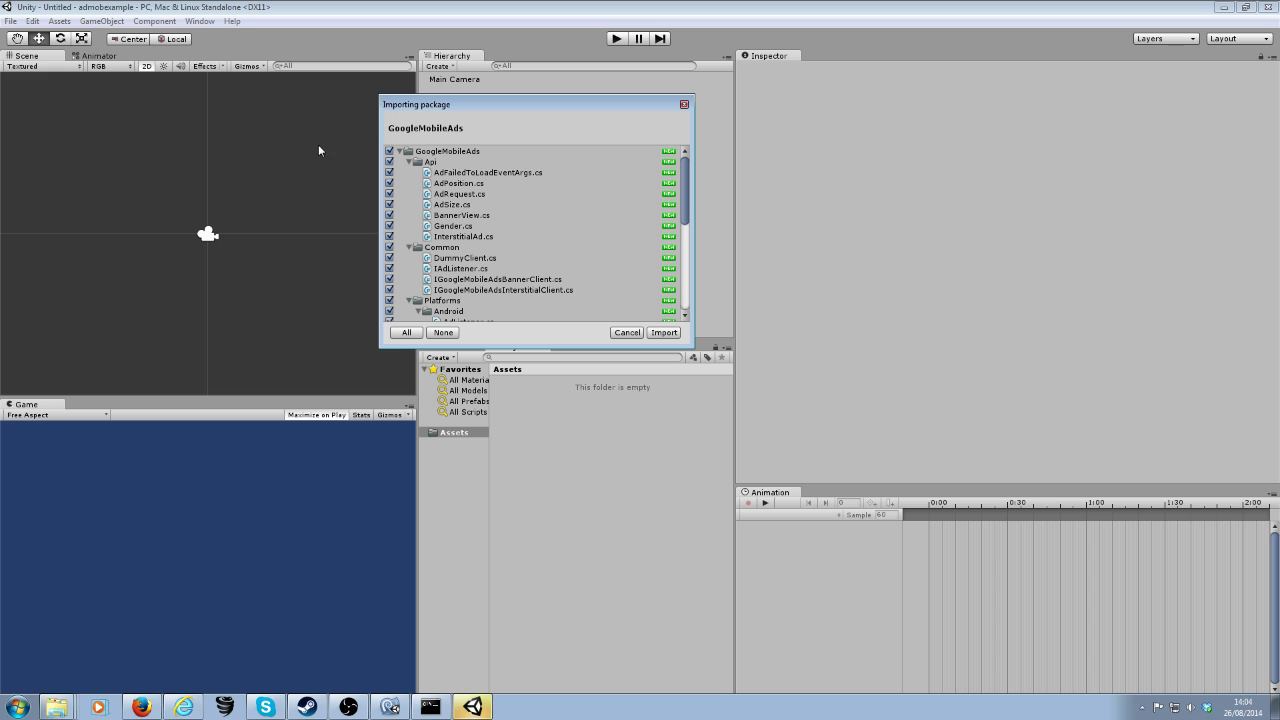
{"action": "left_click", "coordinate": [401, 151]}
{"action": "left_click", "coordinate": [399, 162]}
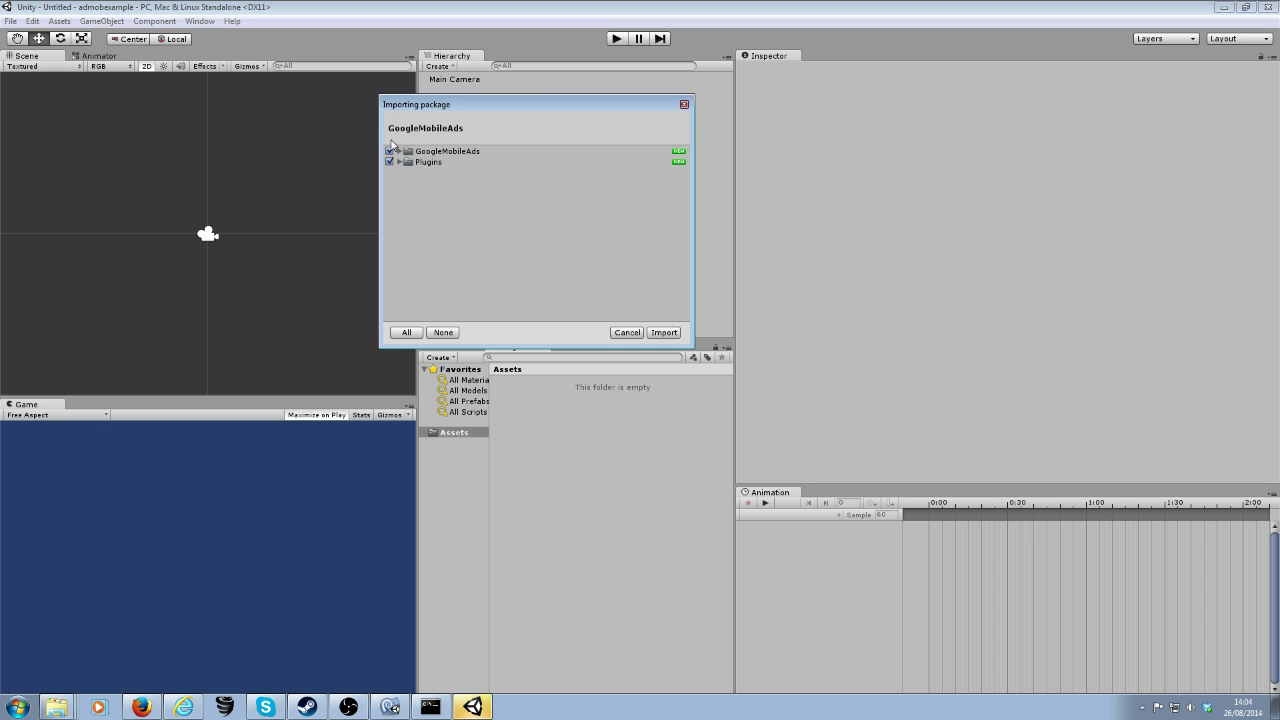
{"action": "left_click", "coordinate": [664, 333]}
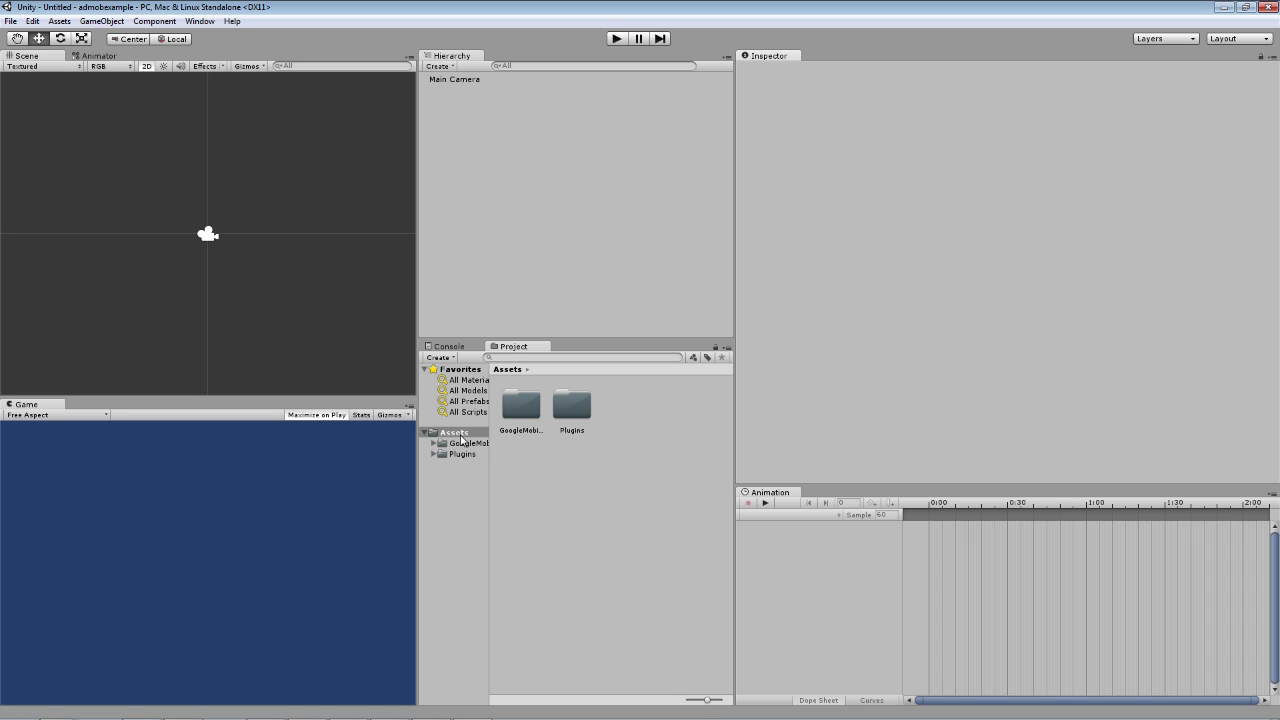
Browse into Plugins > Android in the Project panel to view AndroidManifest and unity-plugin
{"action": "left_click", "coordinate": [535, 411]}
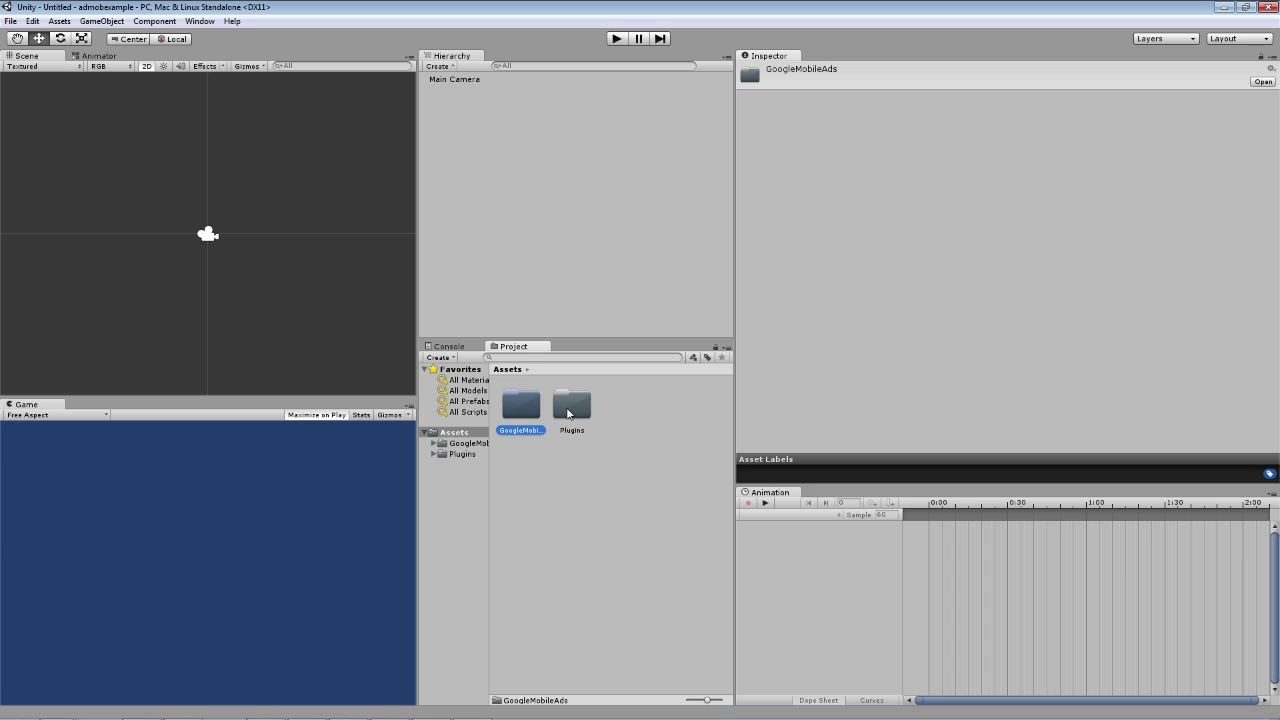
{"action": "left_click", "coordinate": [568, 413]}
{"action": "left_click", "coordinate": [627, 420]}
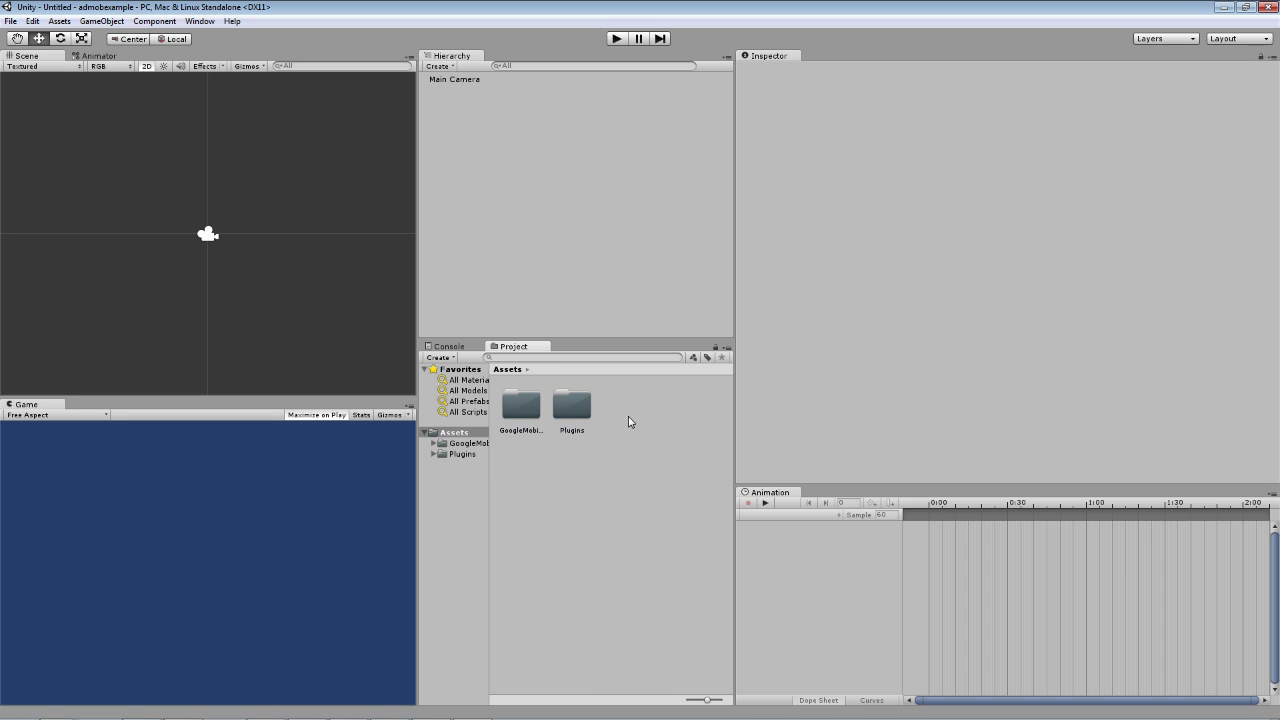
{"action": "double_click", "coordinate": [563, 409]}
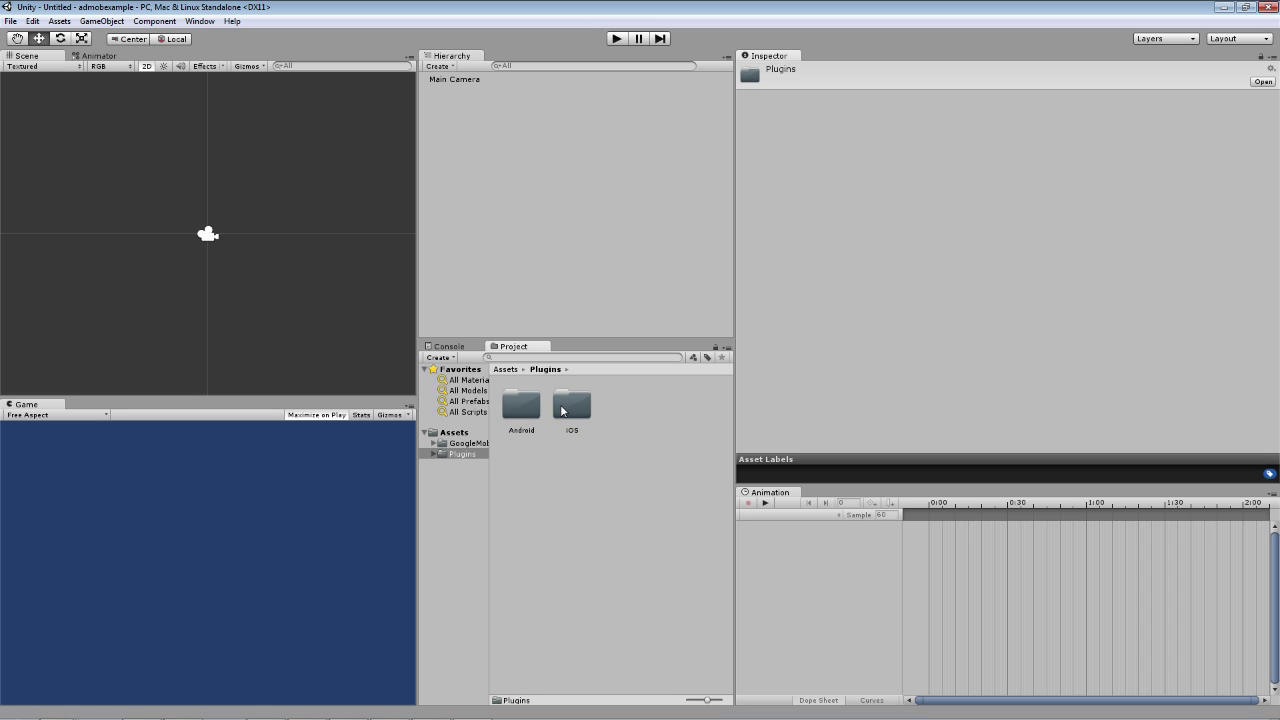
{"action": "double_click", "coordinate": [521, 407]}
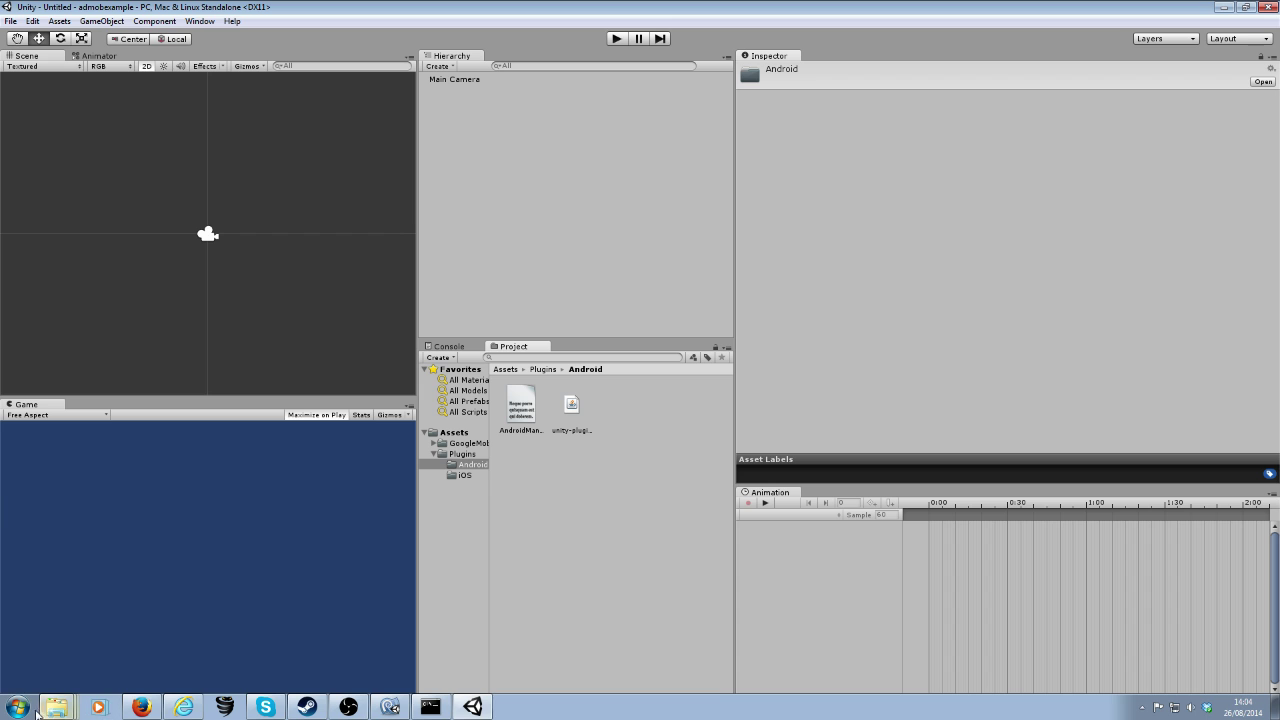
{"action": "mouse_move", "coordinate": [60, 713]}
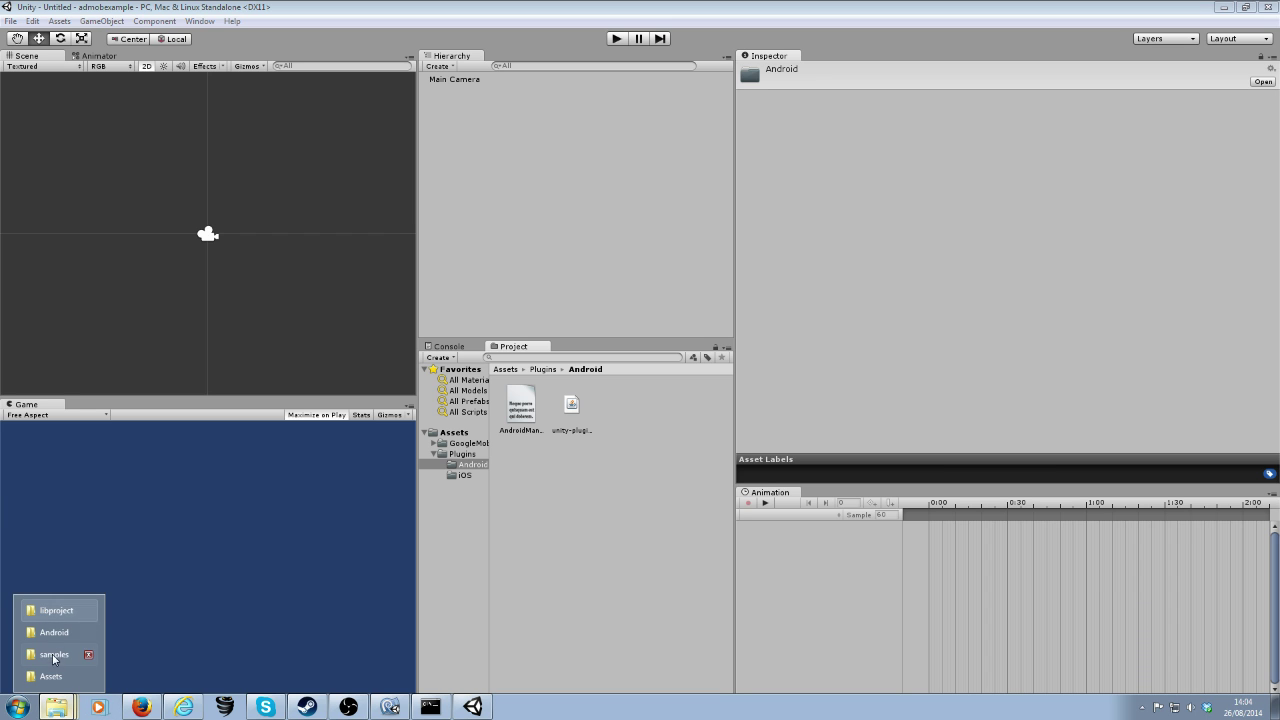
{"action": "right_click", "coordinate": [60, 706]}
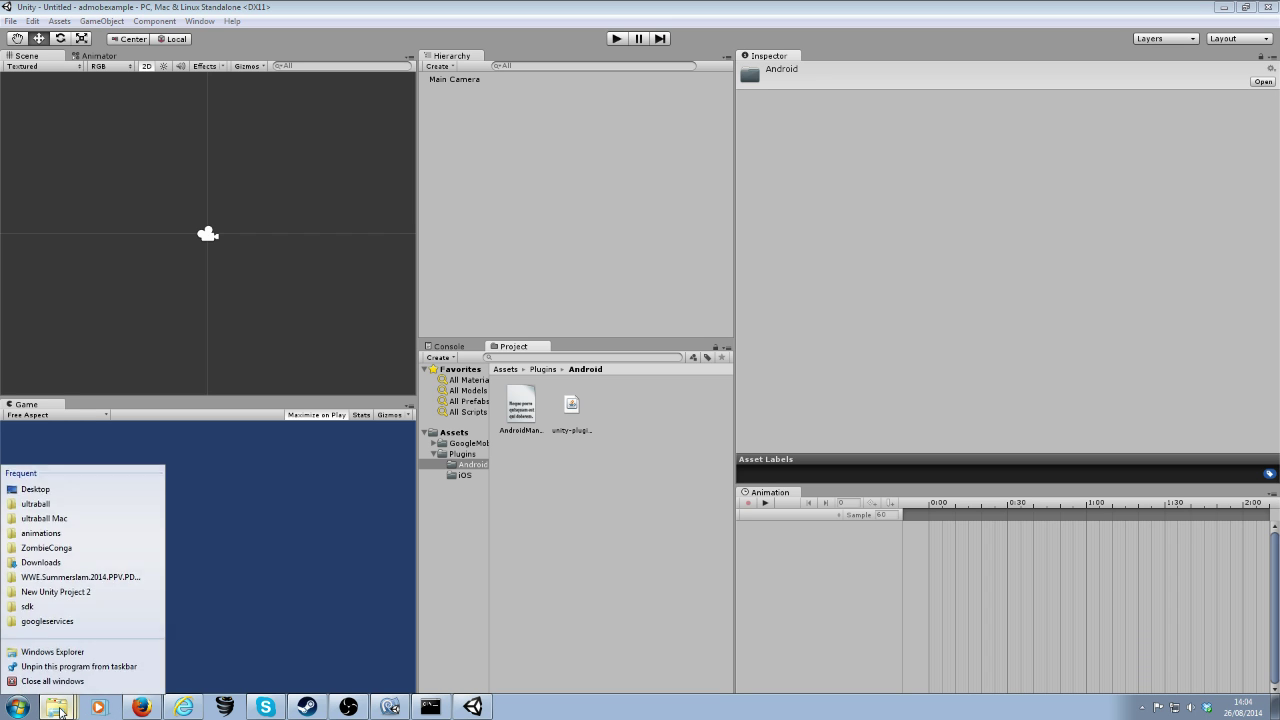
{"action": "left_click", "coordinate": [43, 486]}
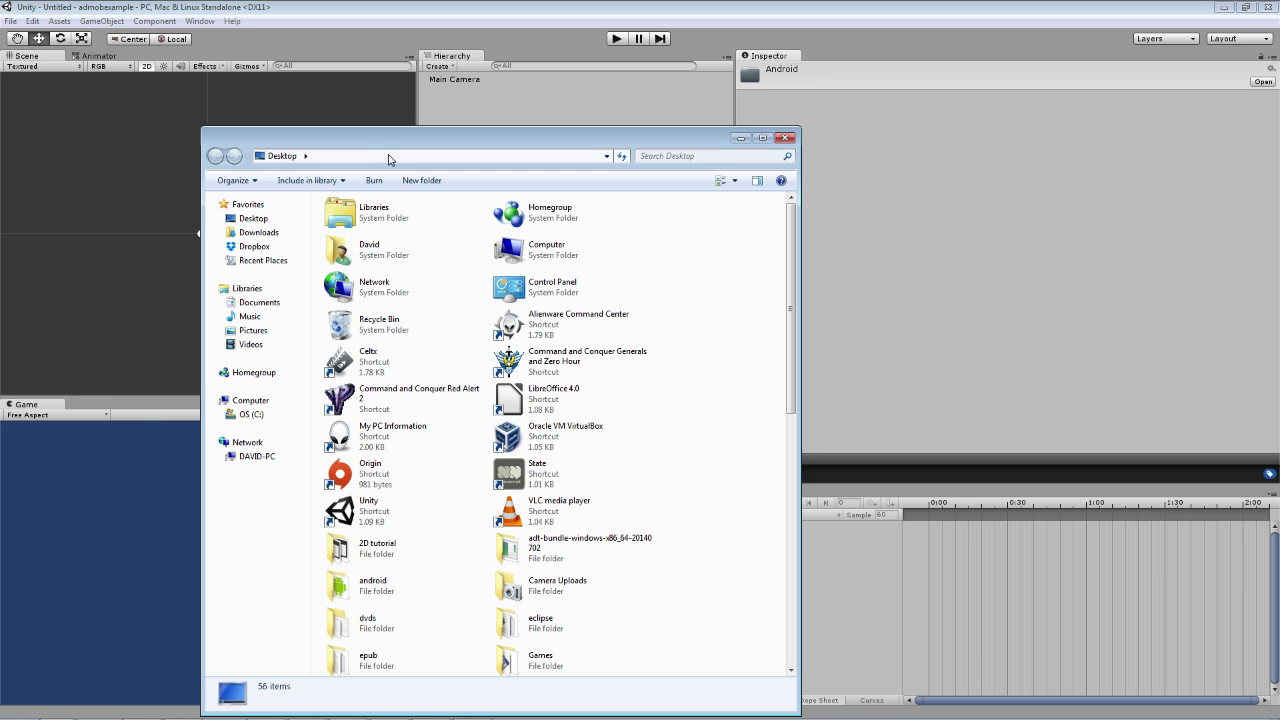
{"action": "scroll", "coordinate": [386, 330], "scroll_direction": "down", "scroll_amount": 6}
{"action": "scroll", "coordinate": [562, 335], "scroll_direction": "up", "scroll_amount": 2}
{"action": "double_click", "coordinate": [560, 316]}
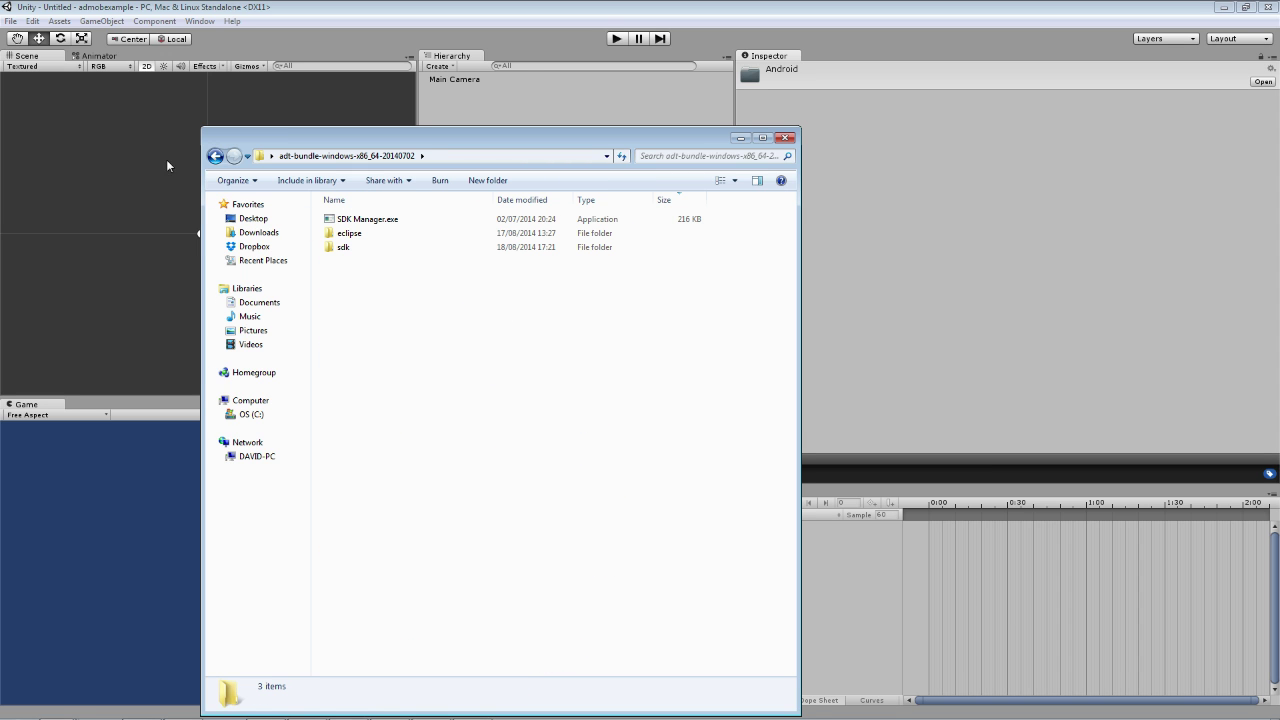
{"action": "left_click", "coordinate": [369, 221]}
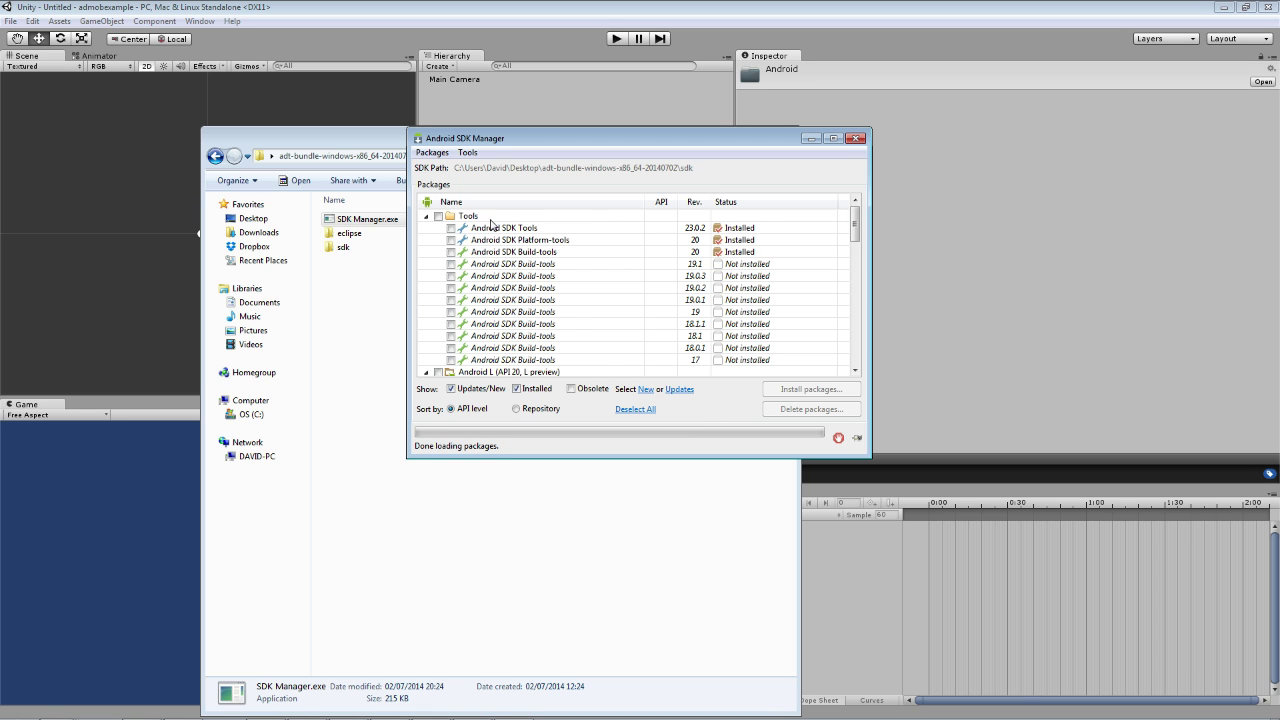
Confirm Google Play services and Google AdMob Ads SDK are installed under Extras, then close SDK Manager
{"action": "scroll", "coordinate": [715, 245], "scroll_direction": "down", "scroll_amount": 4}
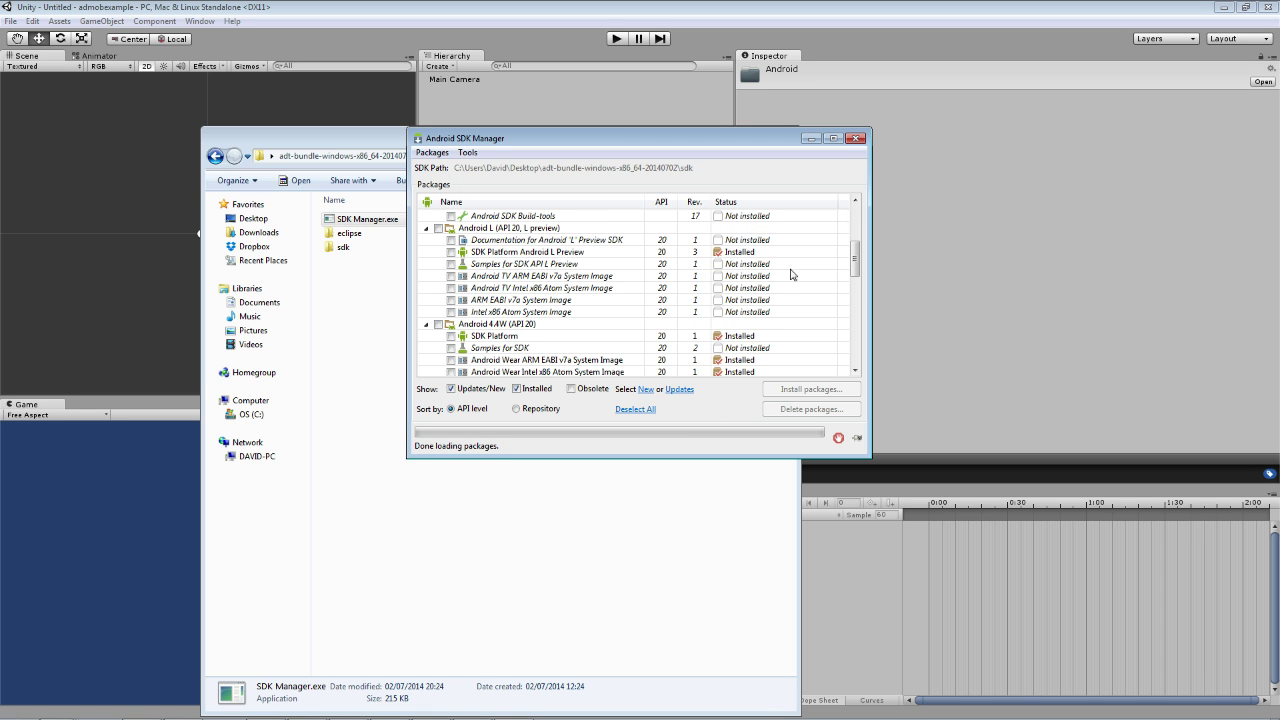
{"action": "left_click_drag", "start_coordinate": [856, 255], "coordinate": [855, 343]}
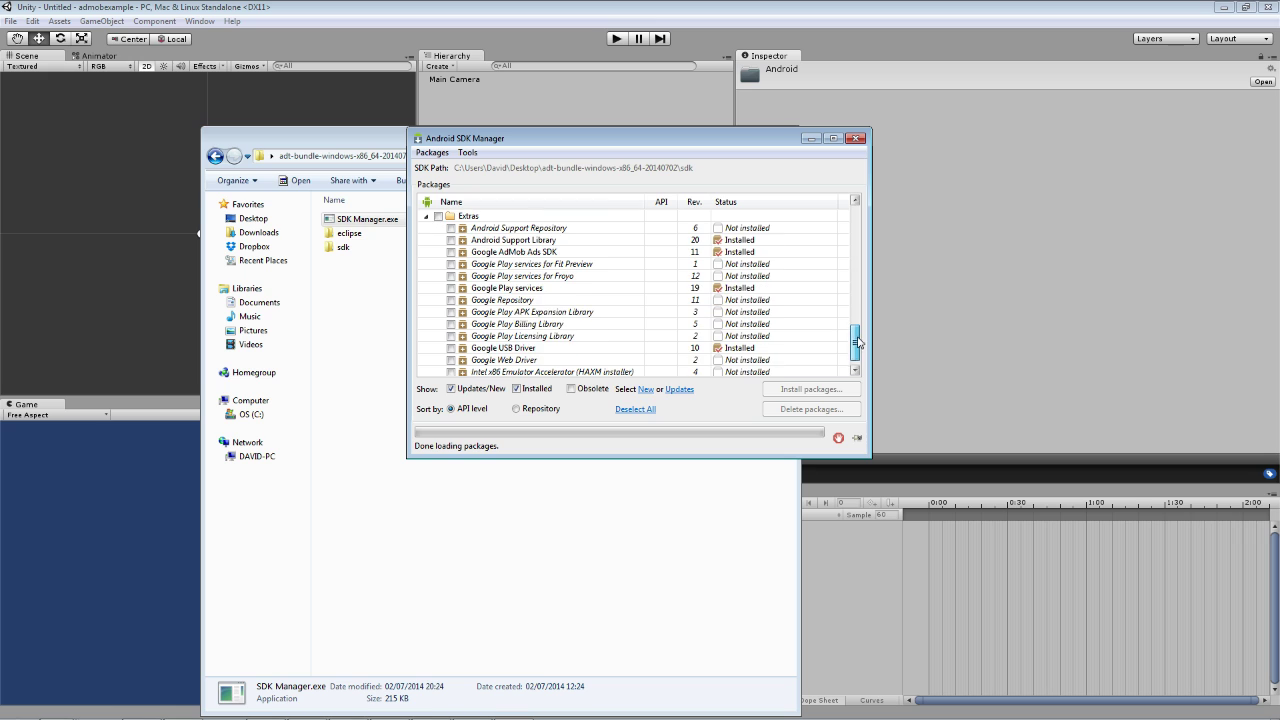
{"action": "left_click", "coordinate": [450, 288]}
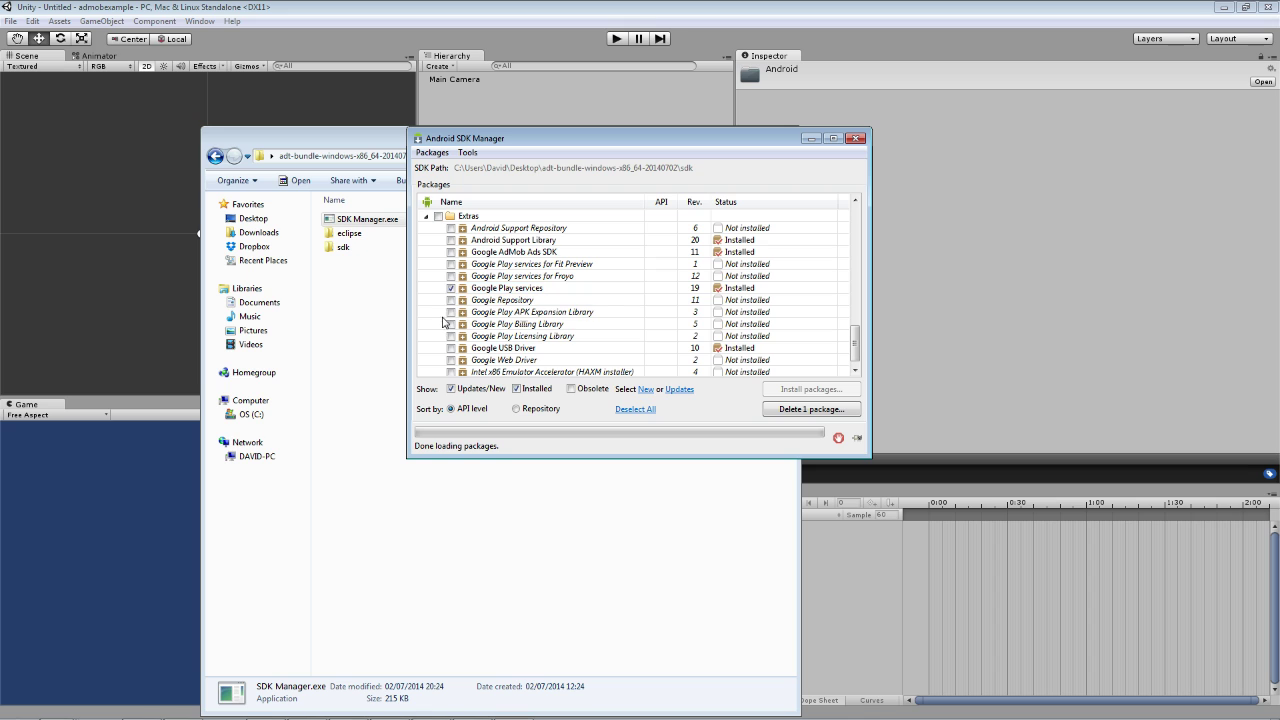
{"action": "left_click", "coordinate": [450, 252]}
{"action": "left_click", "coordinate": [857, 141]}
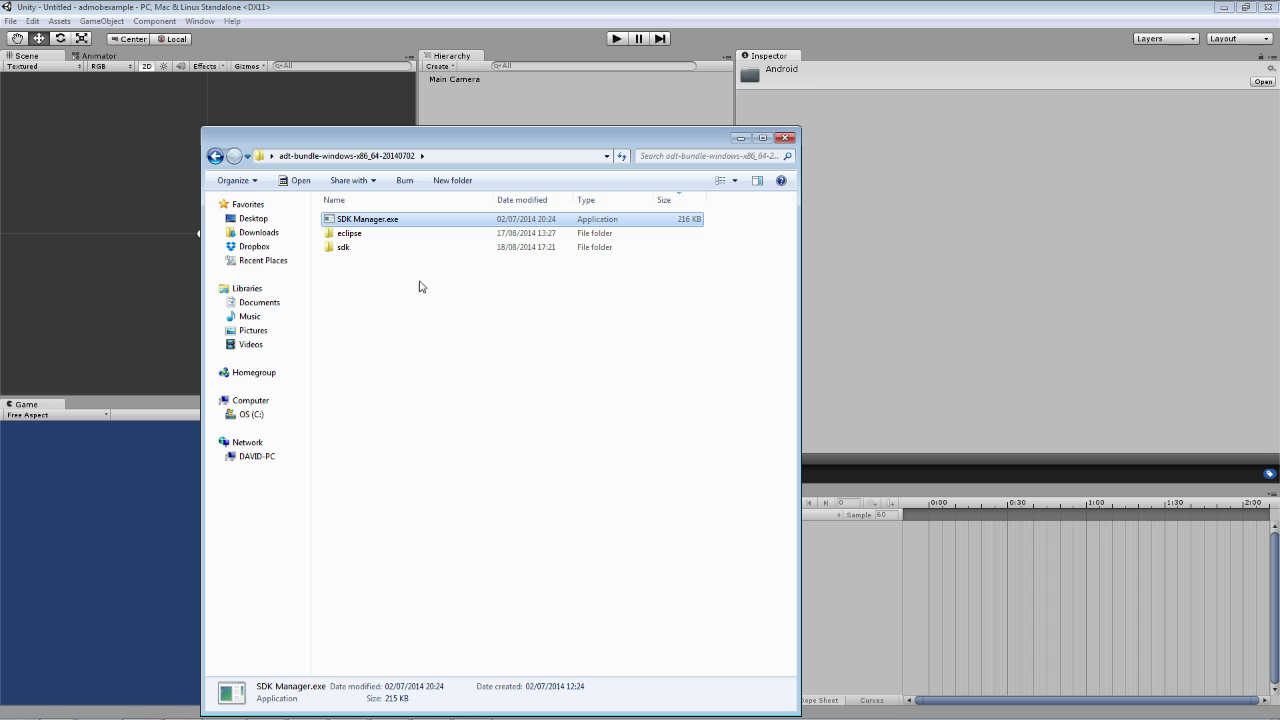
Navigate Explorer through sdk > extras > google > google_play_services > libproject
{"action": "double_click", "coordinate": [351, 250]}
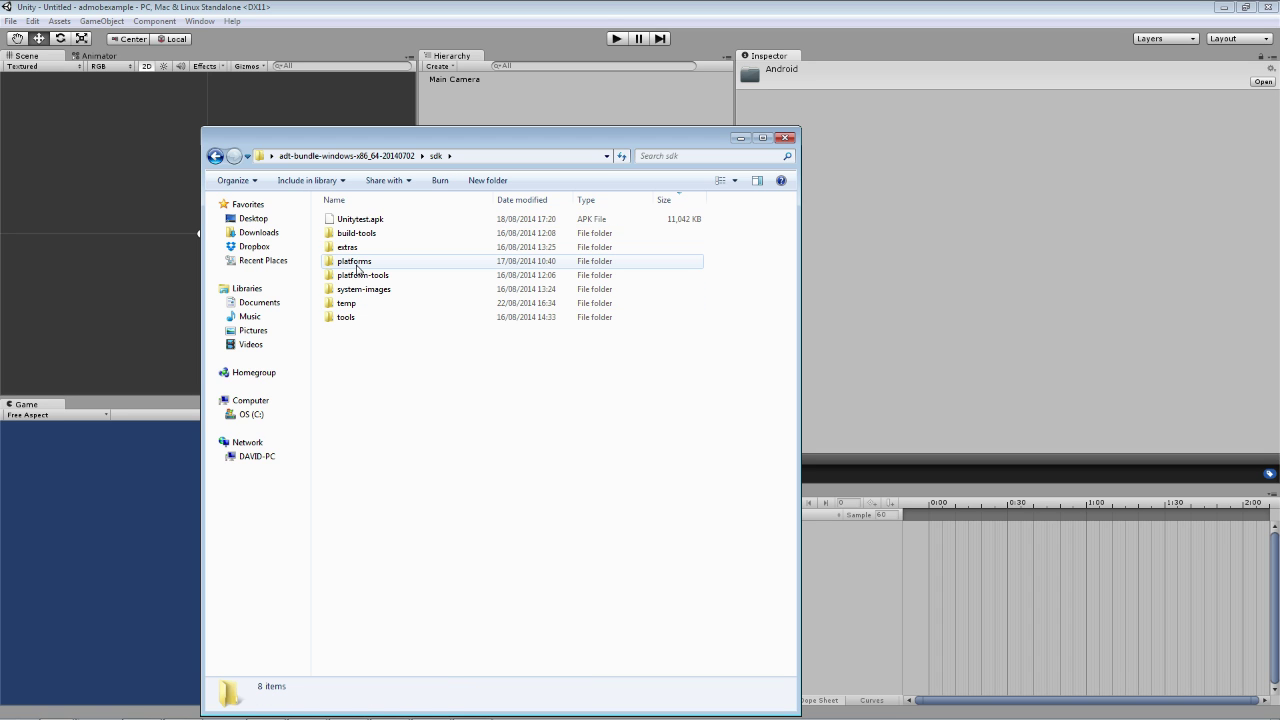
{"action": "double_click", "coordinate": [364, 248]}
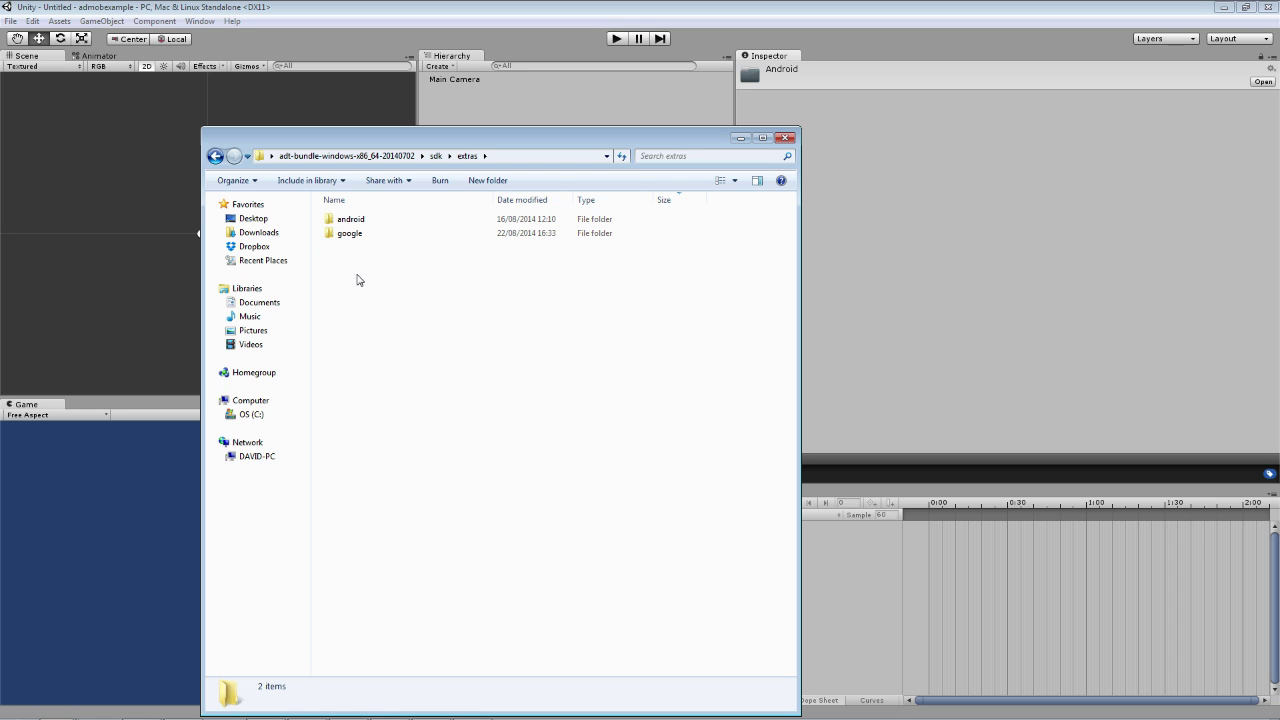
{"action": "double_click", "coordinate": [354, 236]}
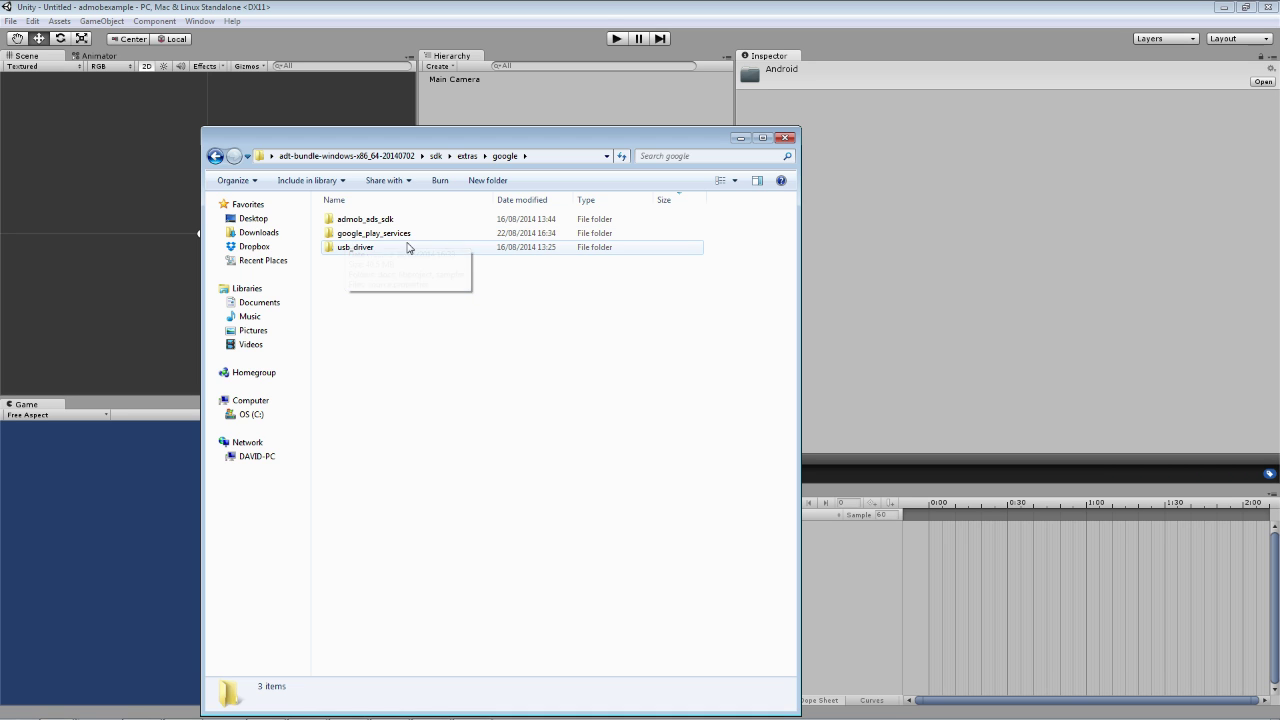
{"action": "double_click", "coordinate": [375, 236]}
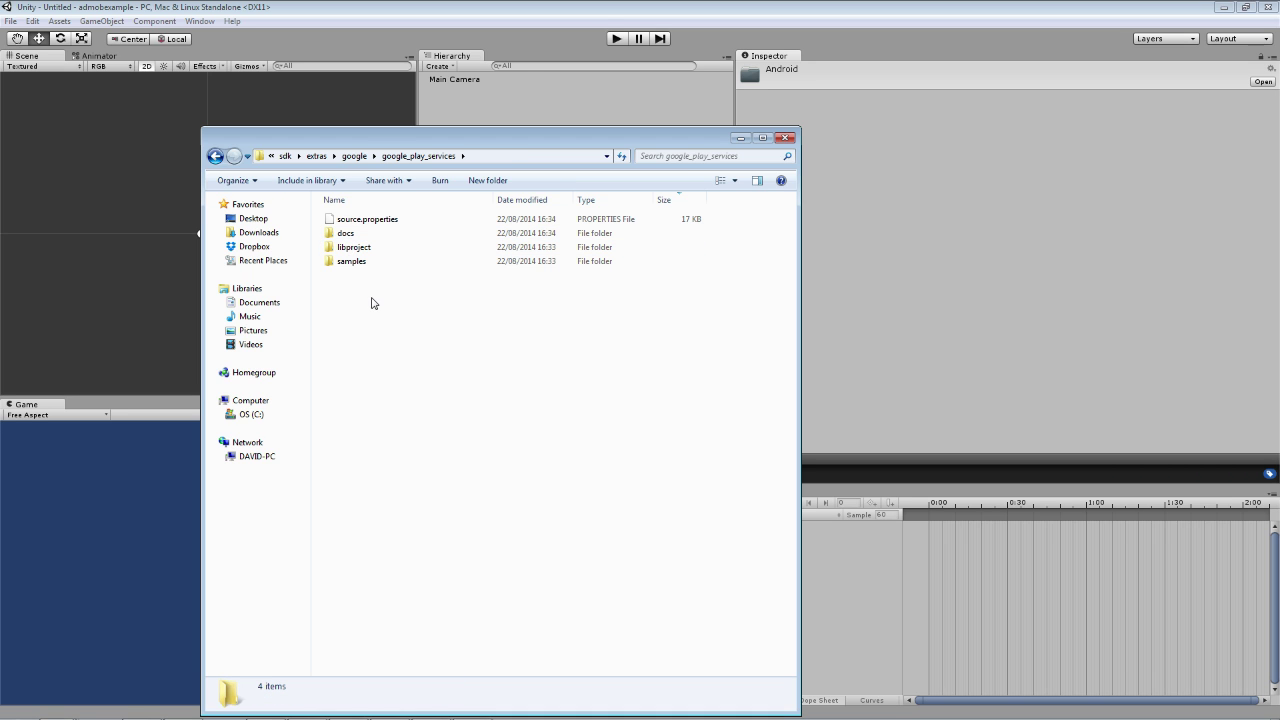
{"action": "left_click", "coordinate": [364, 252]}
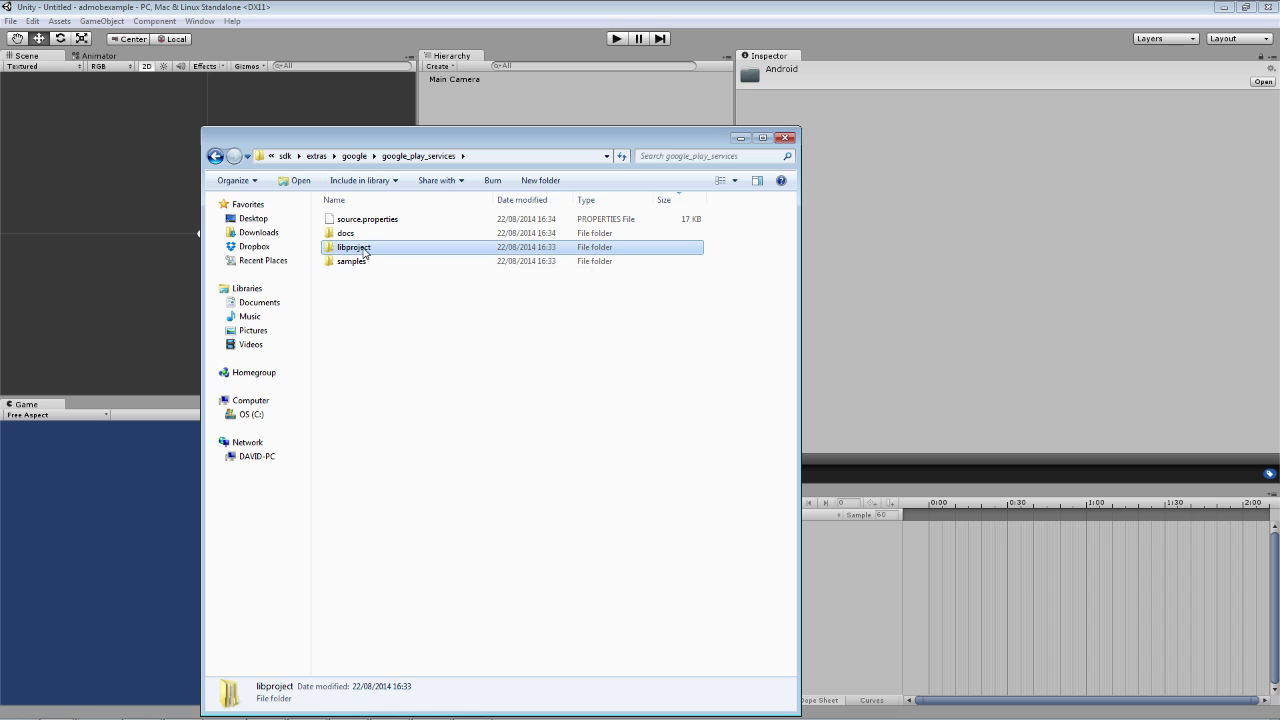
{"action": "double_click", "coordinate": [364, 252]}
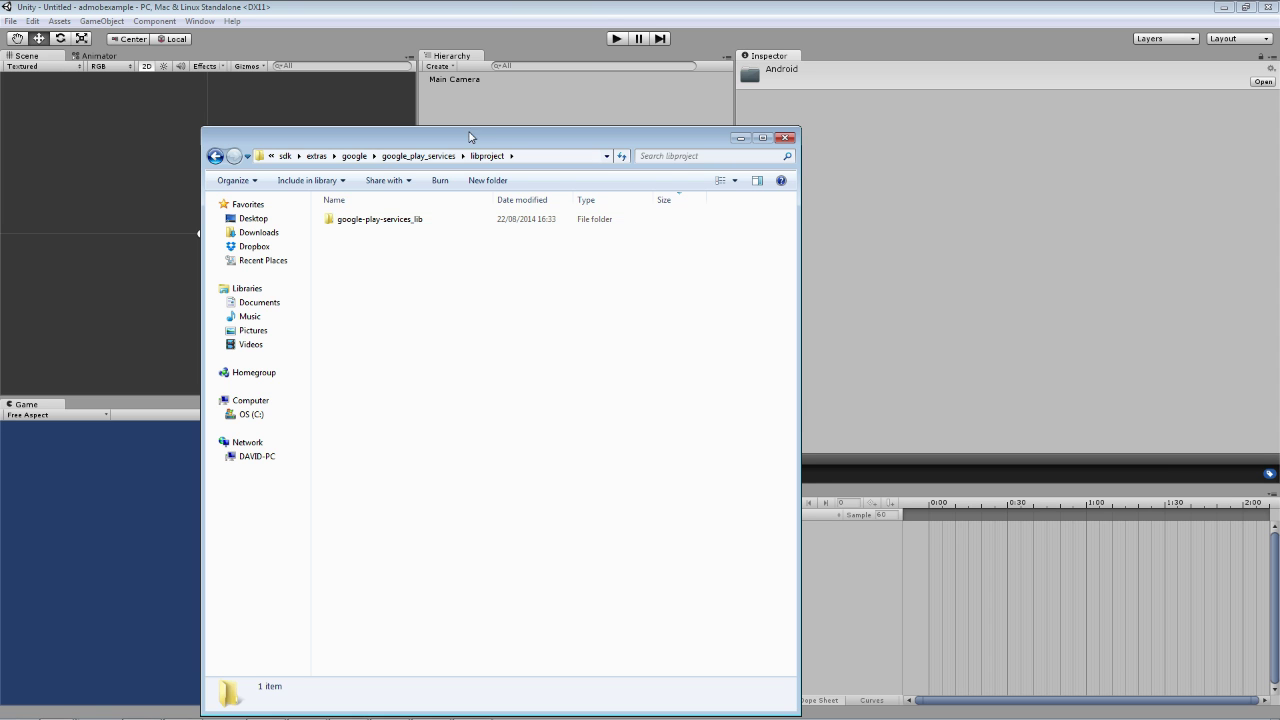
{"action": "left_click_drag", "start_coordinate": [470, 141], "coordinate": [302, 95]}
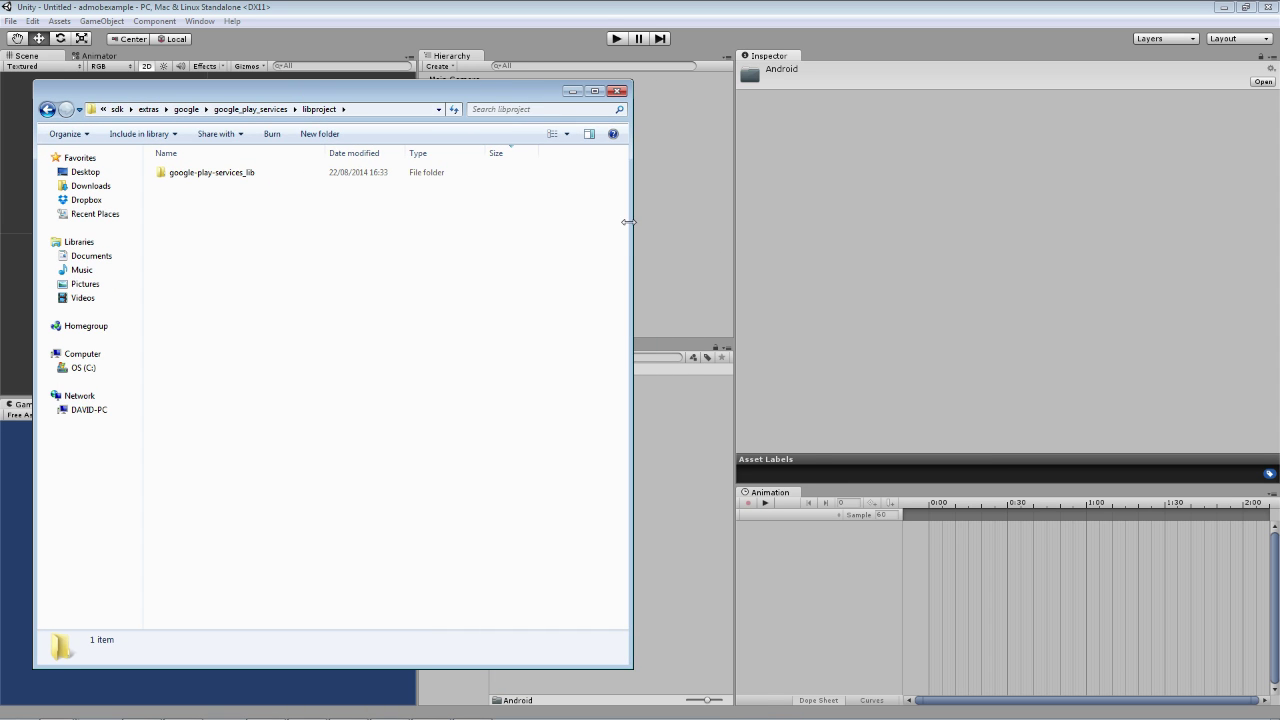
Copy google-play-services_lib and open the project's Plugins/Android folder on disk via Show in Explorer
{"action": "left_click_drag", "start_coordinate": [628, 222], "coordinate": [448, 222]}
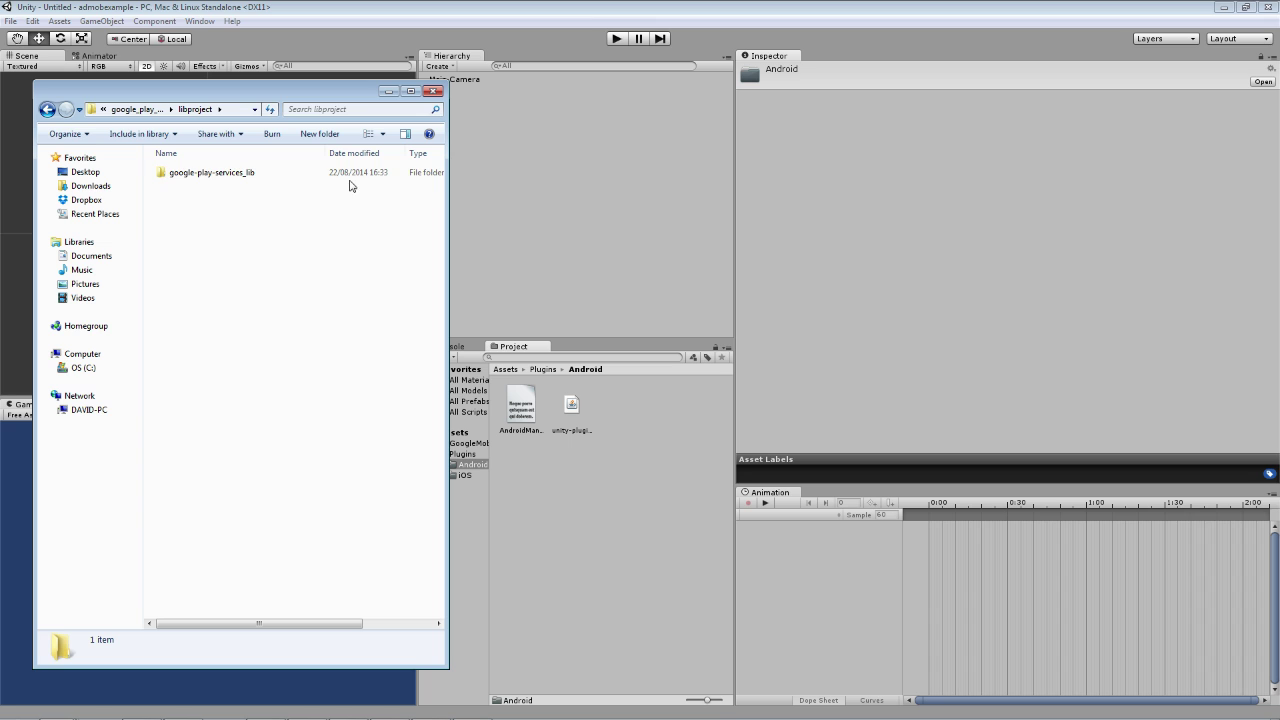
{"action": "right_click", "coordinate": [239, 172]}
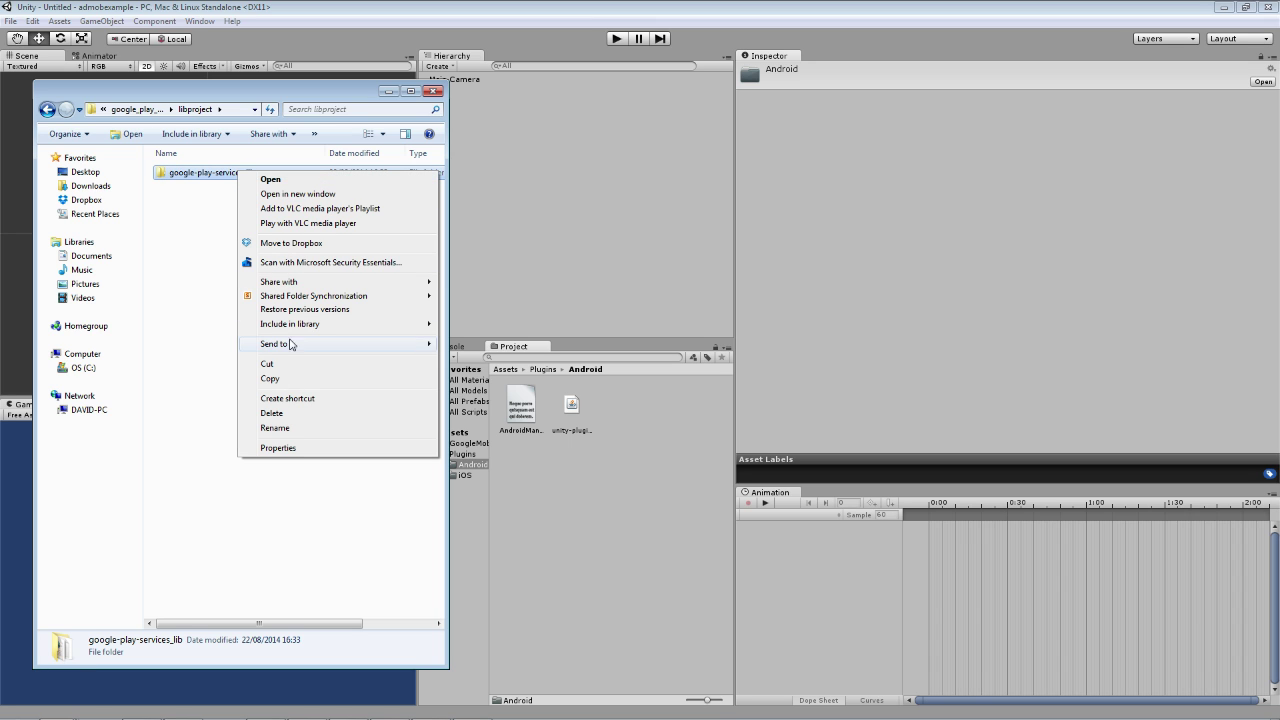
{"action": "left_click", "coordinate": [290, 378]}
{"action": "left_click", "coordinate": [588, 461]}
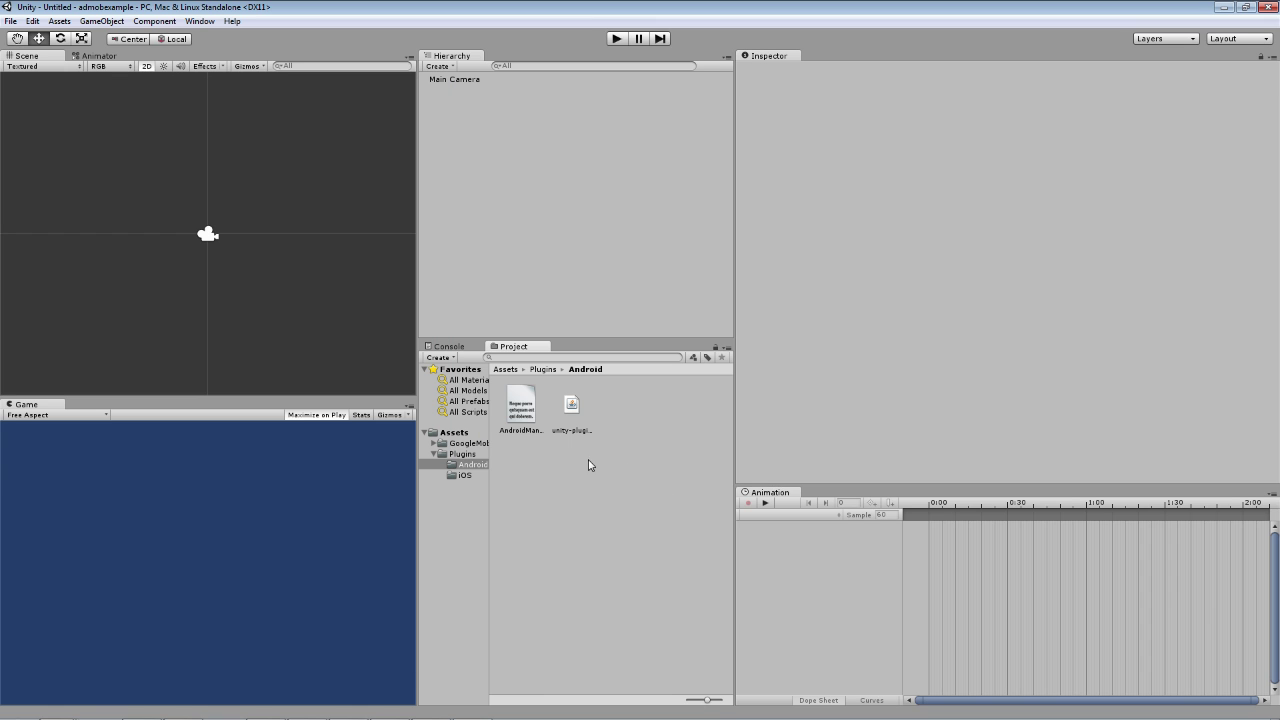
{"action": "right_click", "coordinate": [633, 406]}
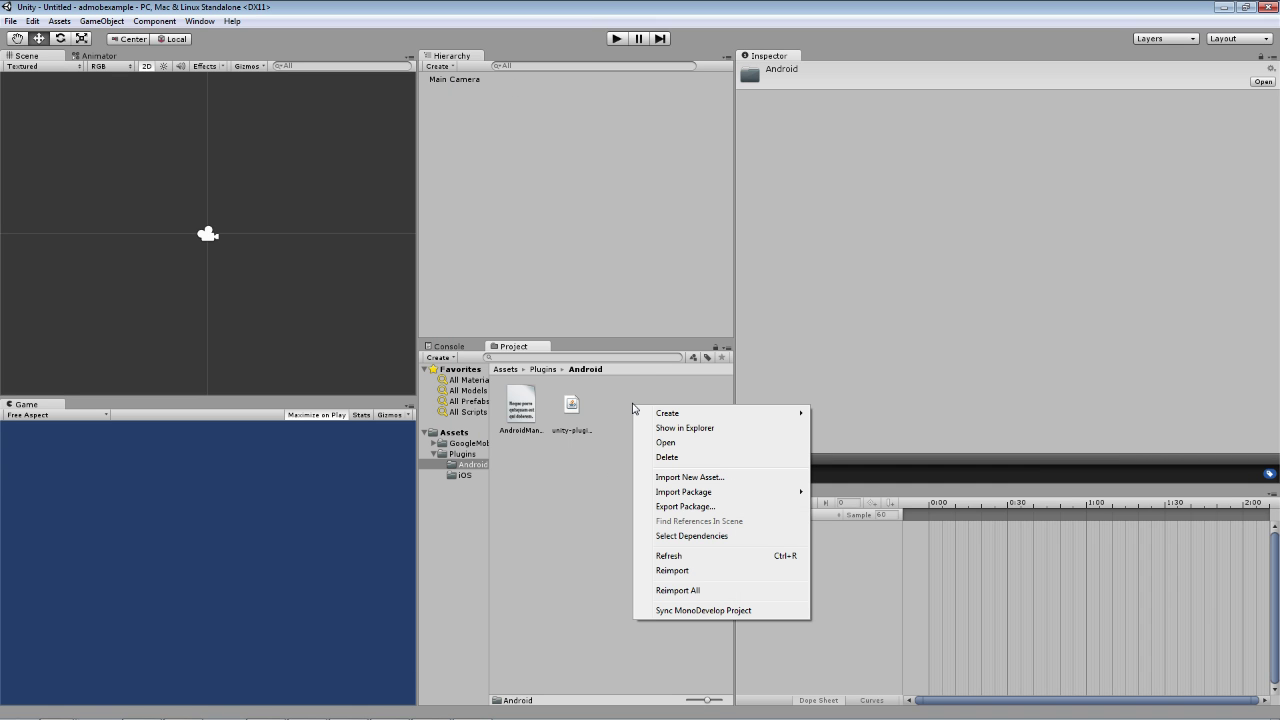
{"action": "left_click", "coordinate": [684, 428]}
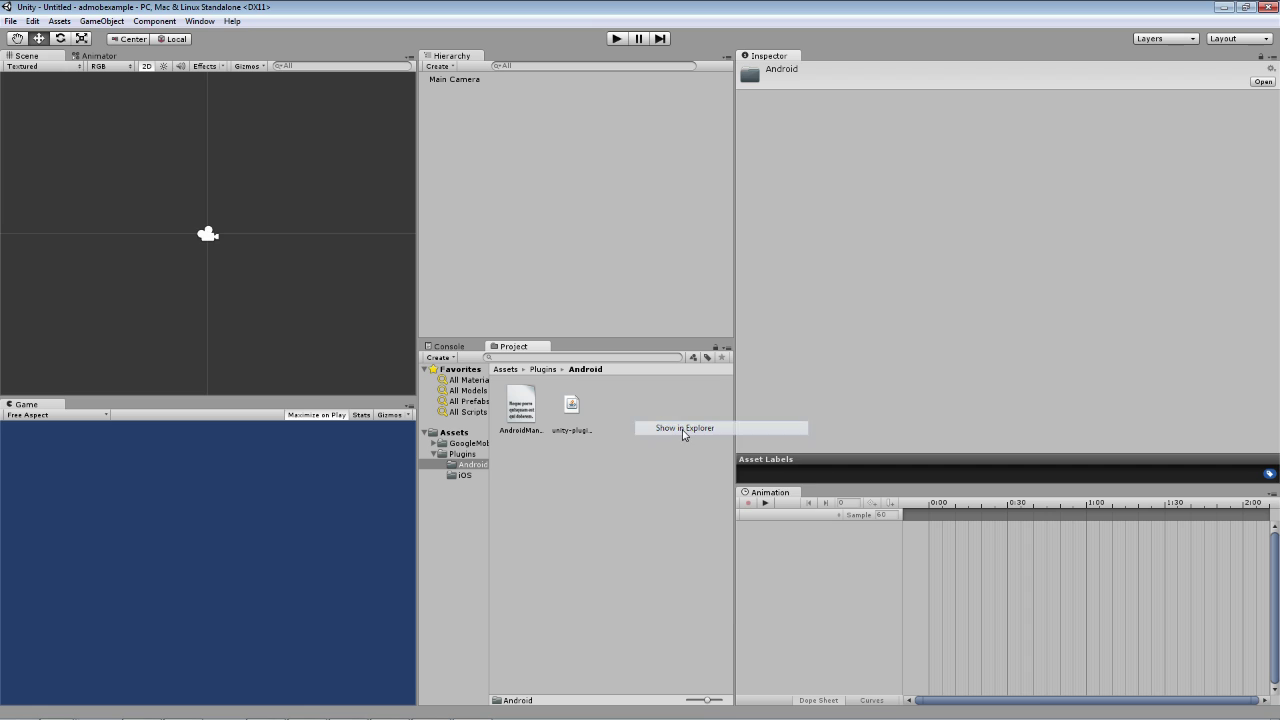
{"action": "left_click_drag", "start_coordinate": [258, 97], "coordinate": [1278, 228]}
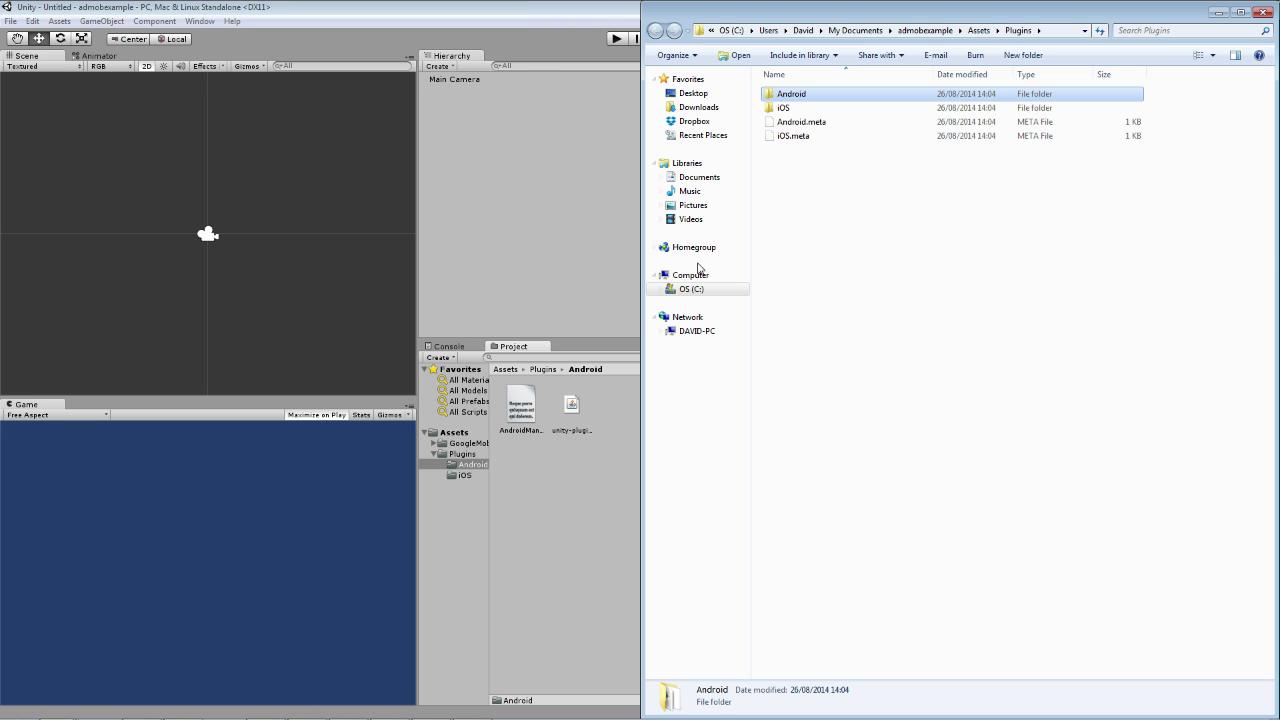
{"action": "double_click", "coordinate": [794, 100]}
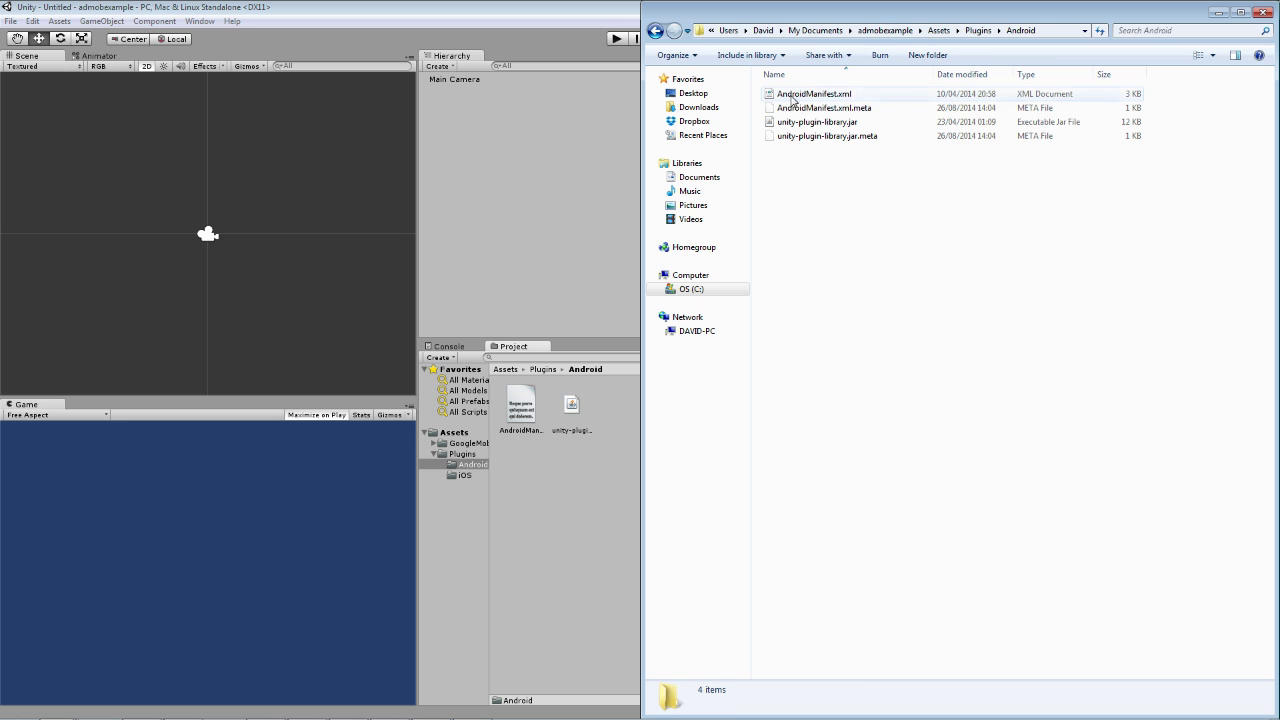
Paste google-play-services_lib from libproject into Plugins/Android, then tidy the windows back to Unity
{"action": "right_click", "coordinate": [57, 706]}
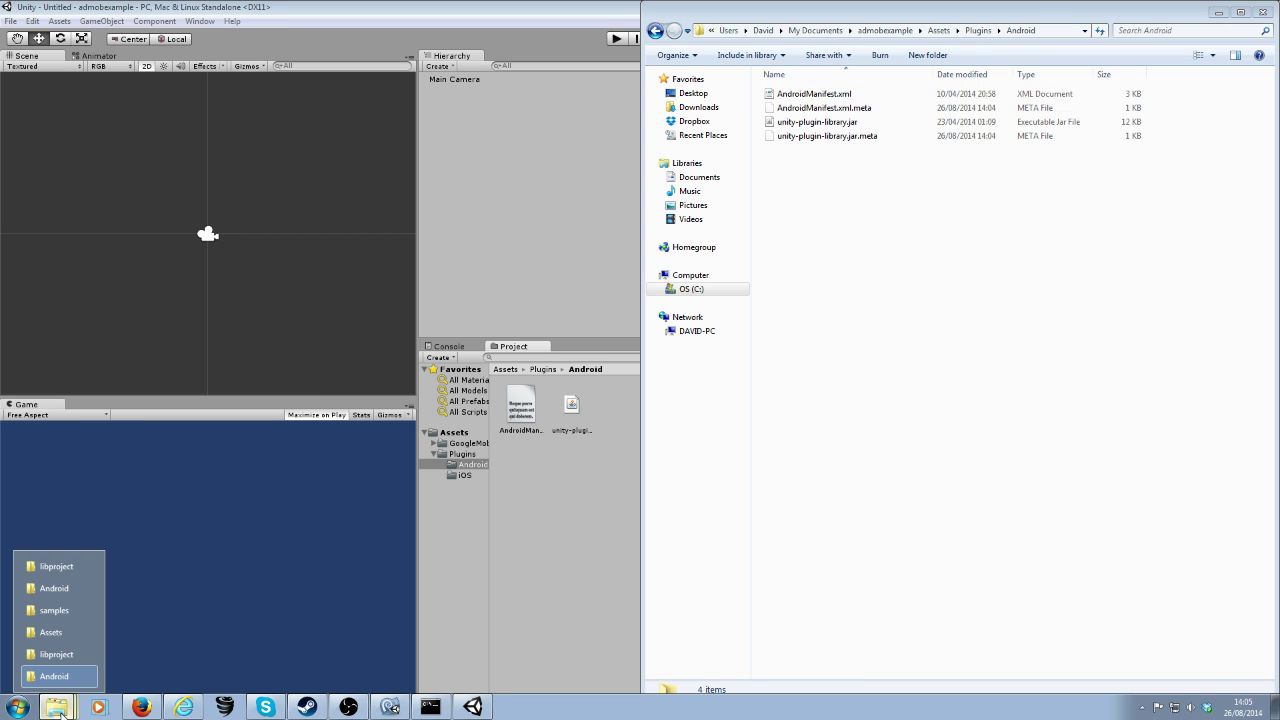
{"action": "left_click", "coordinate": [55, 658]}
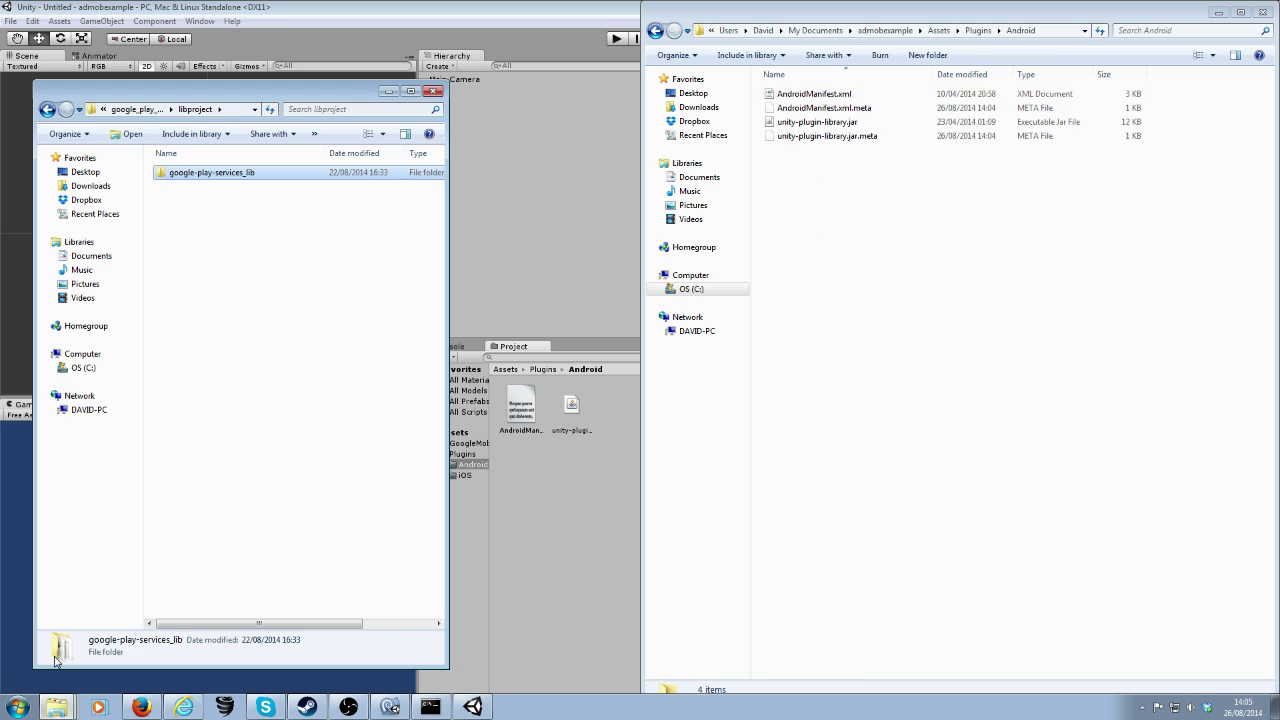
{"action": "left_click_drag", "start_coordinate": [346, 100], "coordinate": [2, 120]}
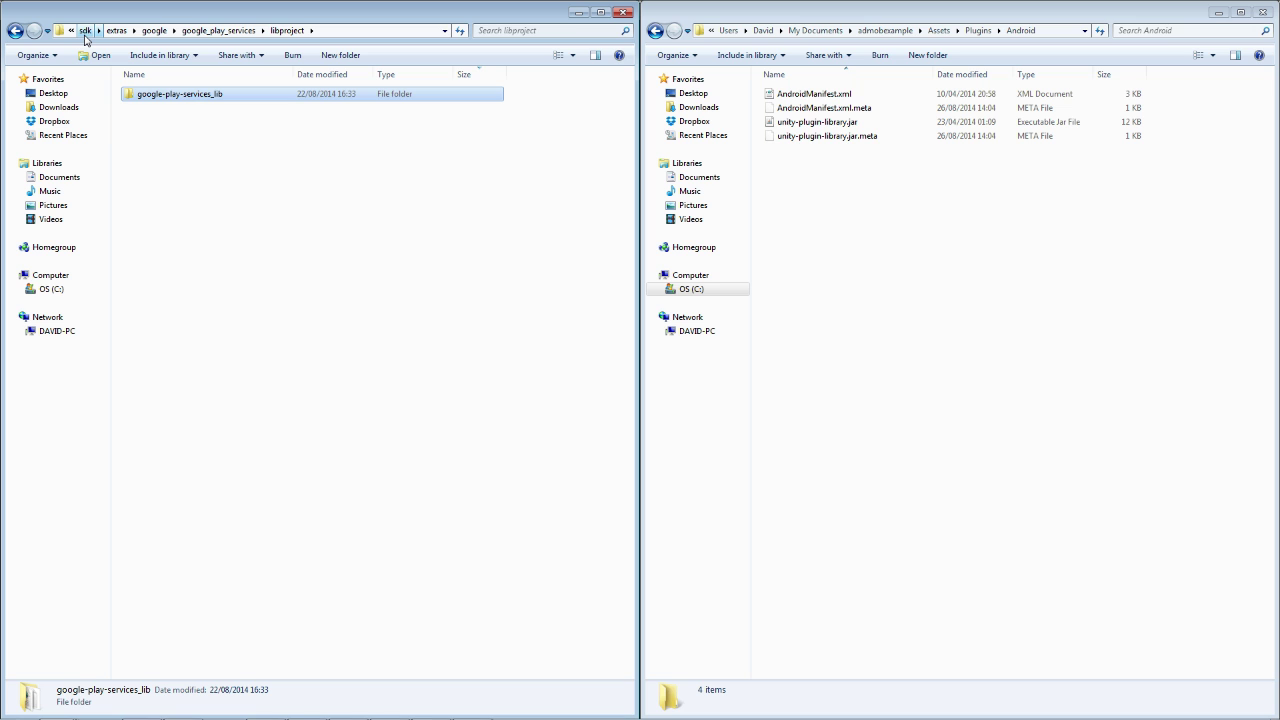
{"action": "right_click", "coordinate": [168, 99]}
{"action": "left_click", "coordinate": [228, 306]}
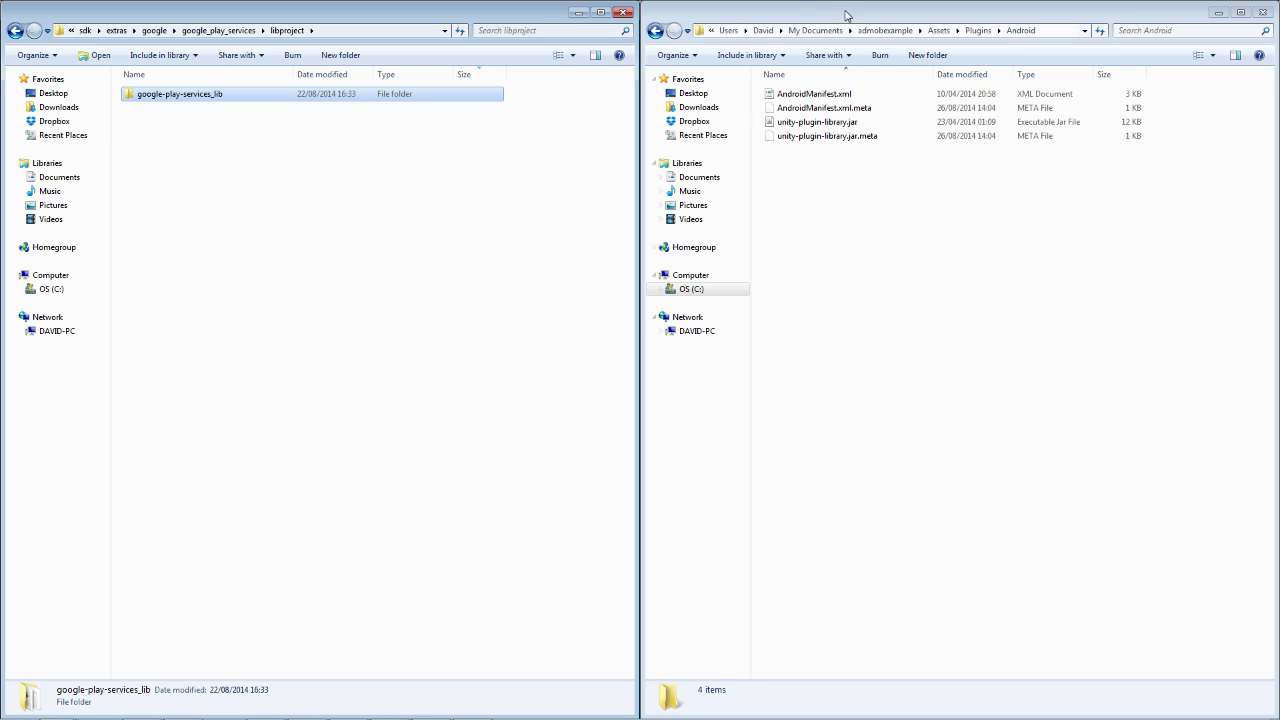
{"action": "right_click", "coordinate": [825, 171]}
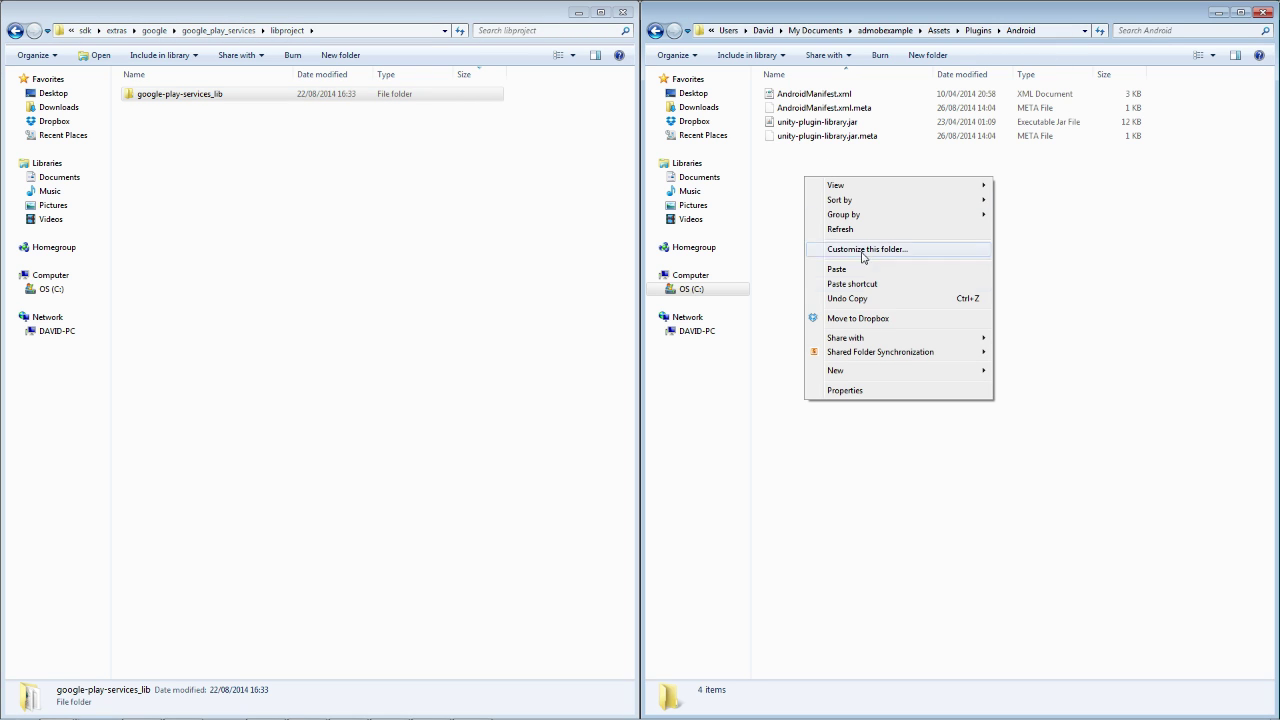
{"action": "left_click", "coordinate": [866, 272]}
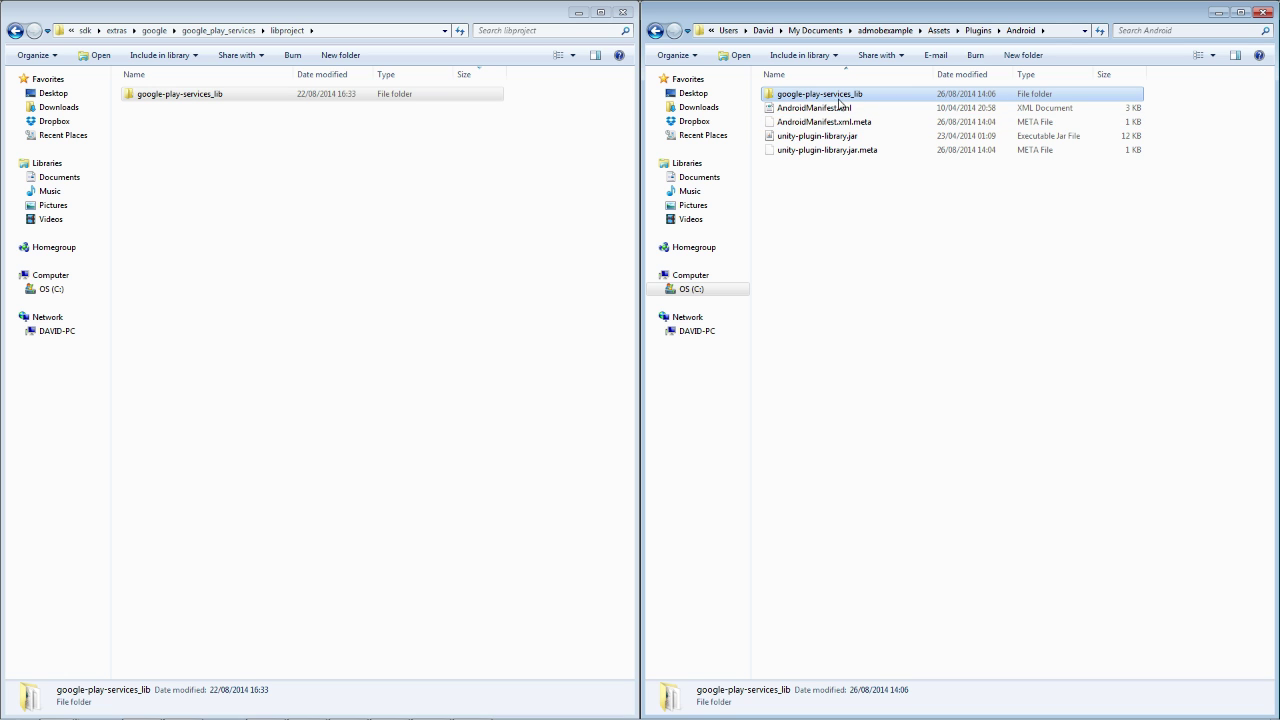
{"action": "left_click", "coordinate": [216, 30]}
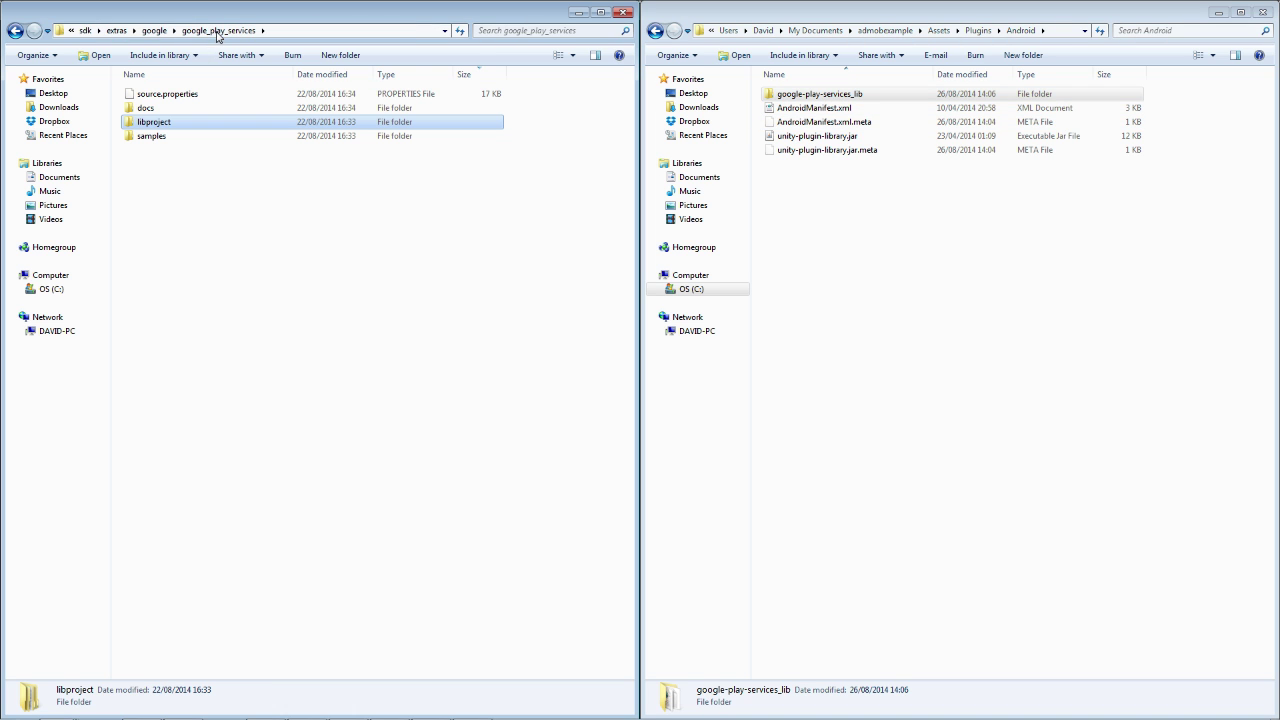
{"action": "left_click", "coordinate": [579, 13]}
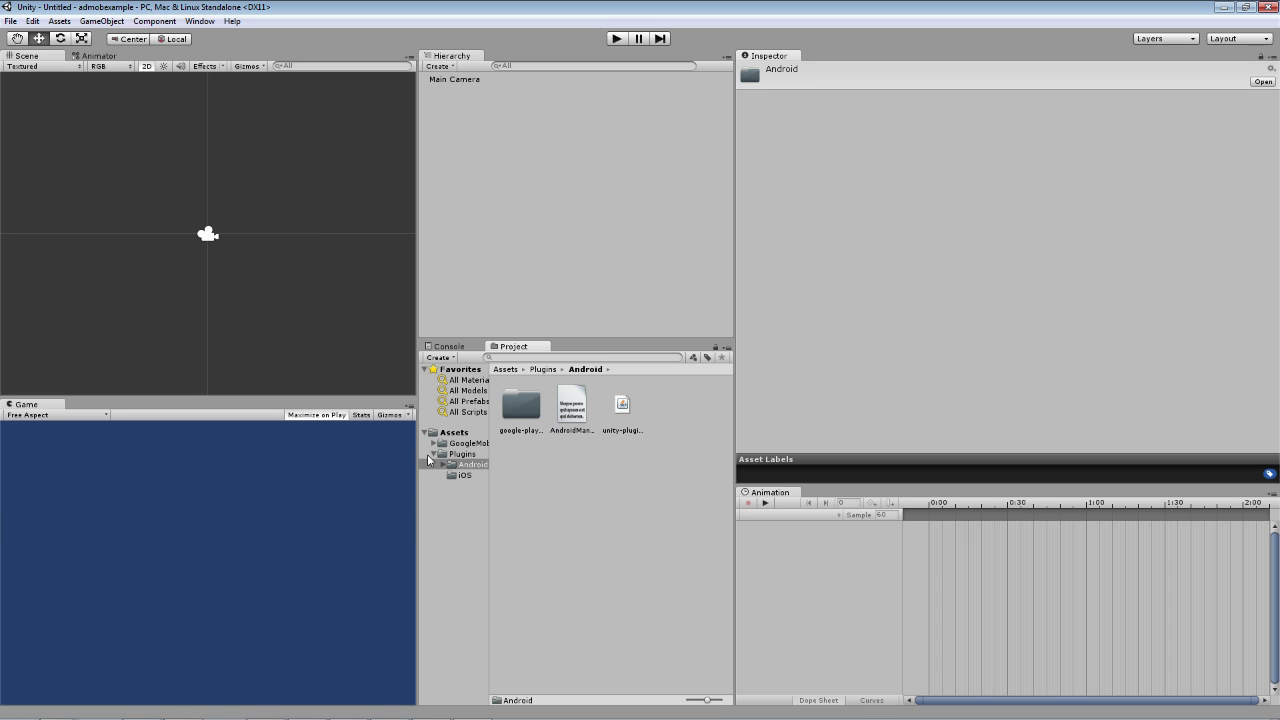
{"action": "left_click", "coordinate": [434, 455]}
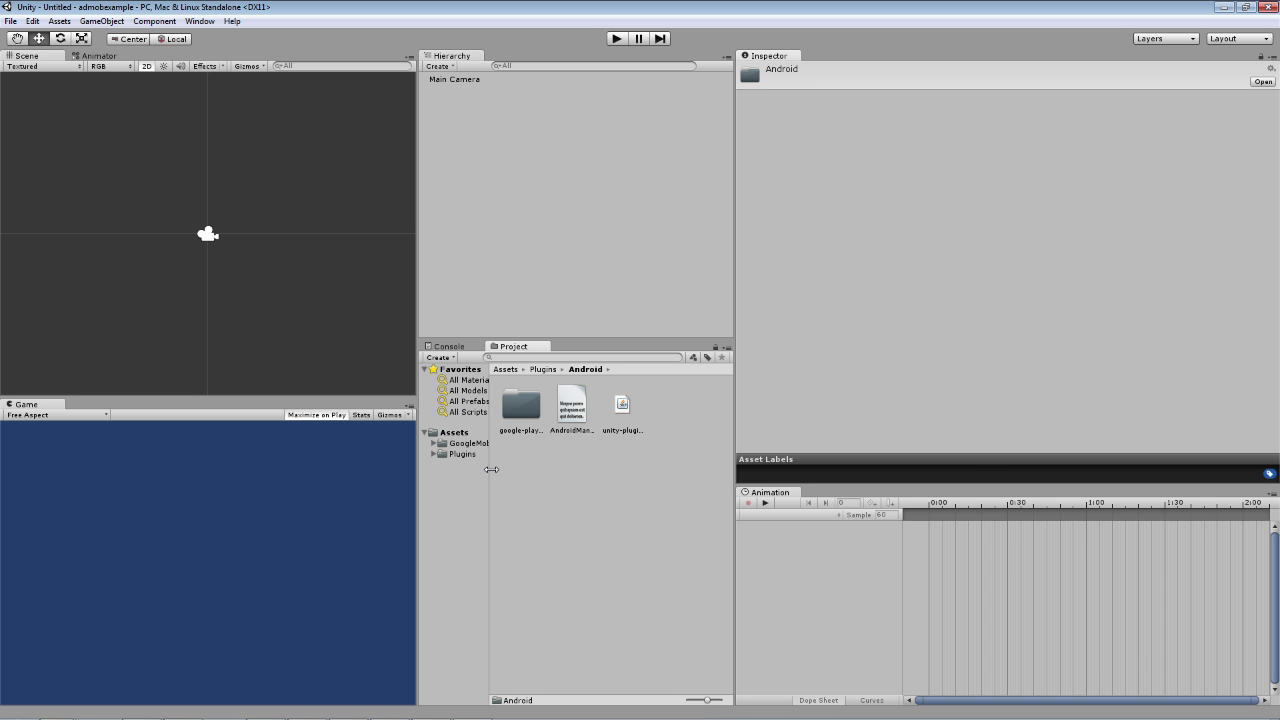
Download googleads-mobile-plugins-master.zip from the repository's main GitHub page
{"action": "mouse_move", "coordinate": [140, 712]}
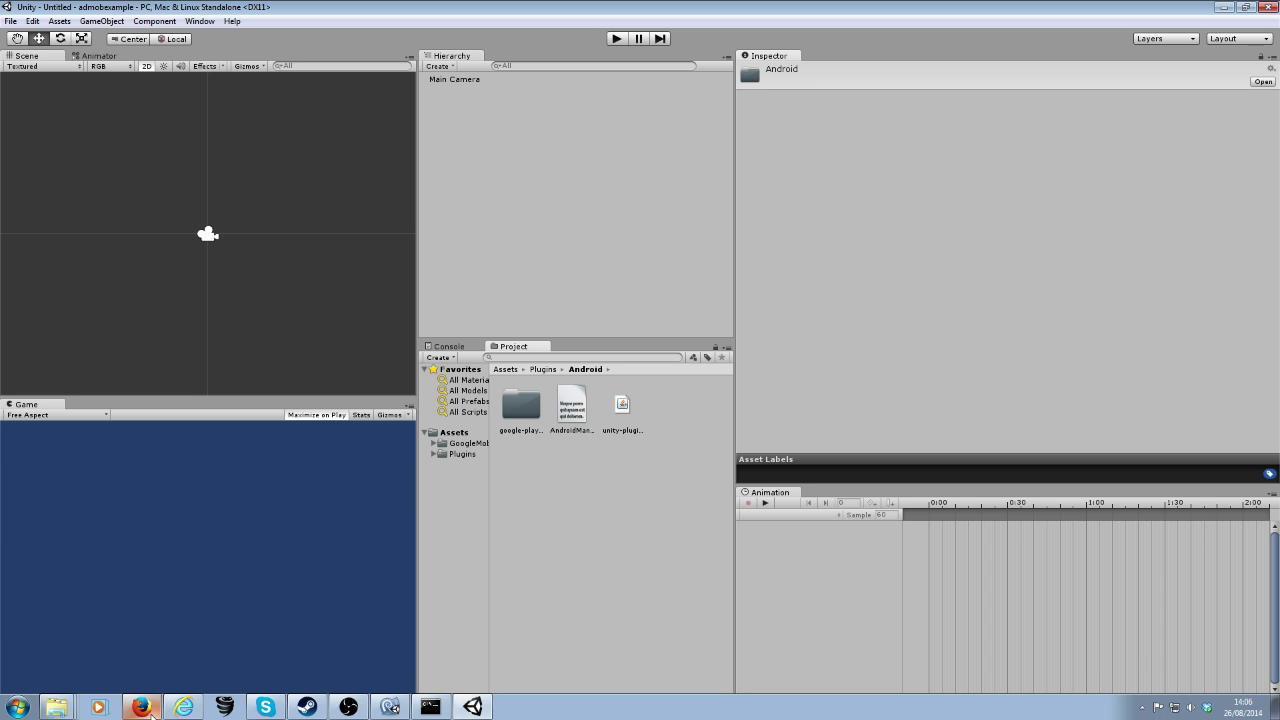
{"action": "left_click", "coordinate": [183, 707]}
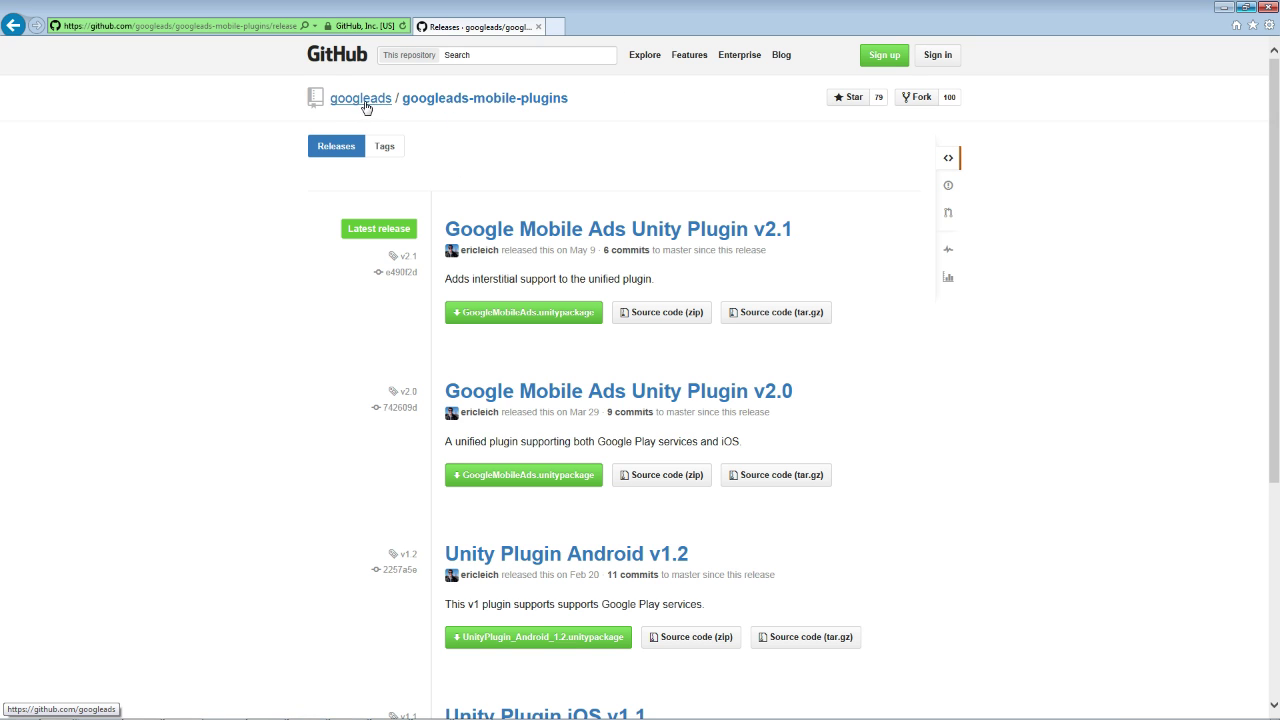
{"action": "left_click", "coordinate": [436, 101]}
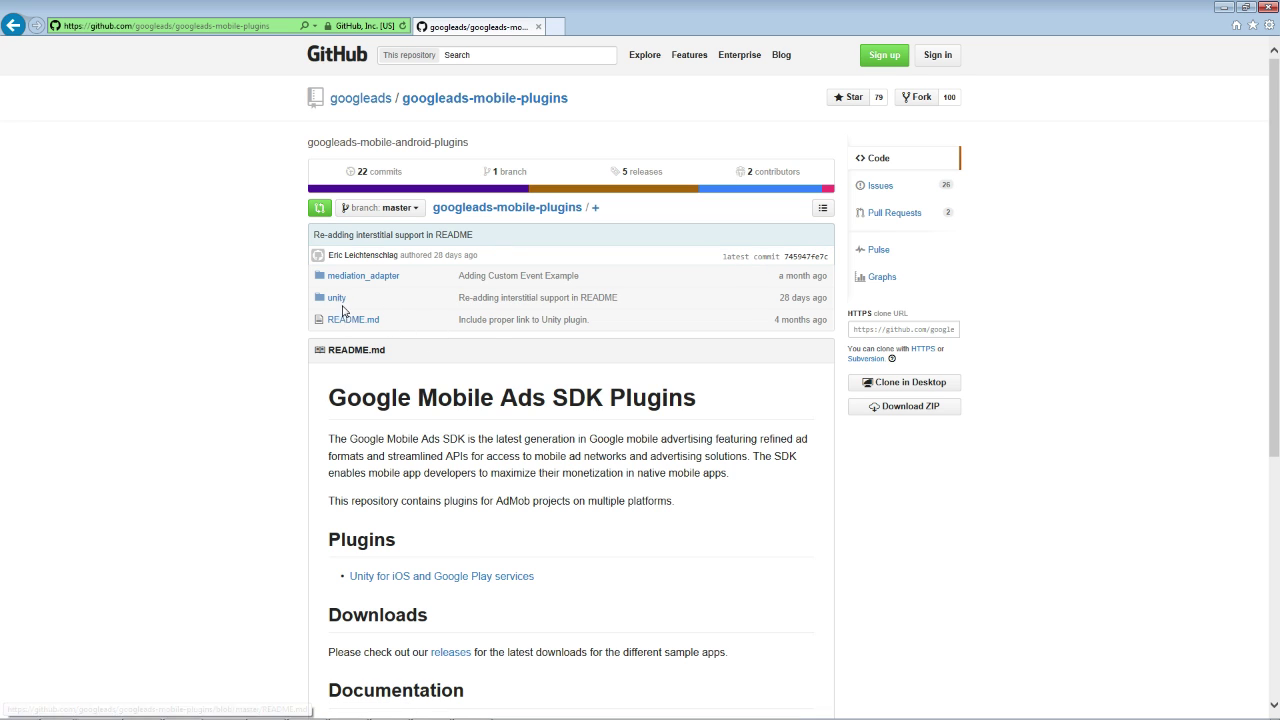
{"action": "left_click", "coordinate": [906, 412]}
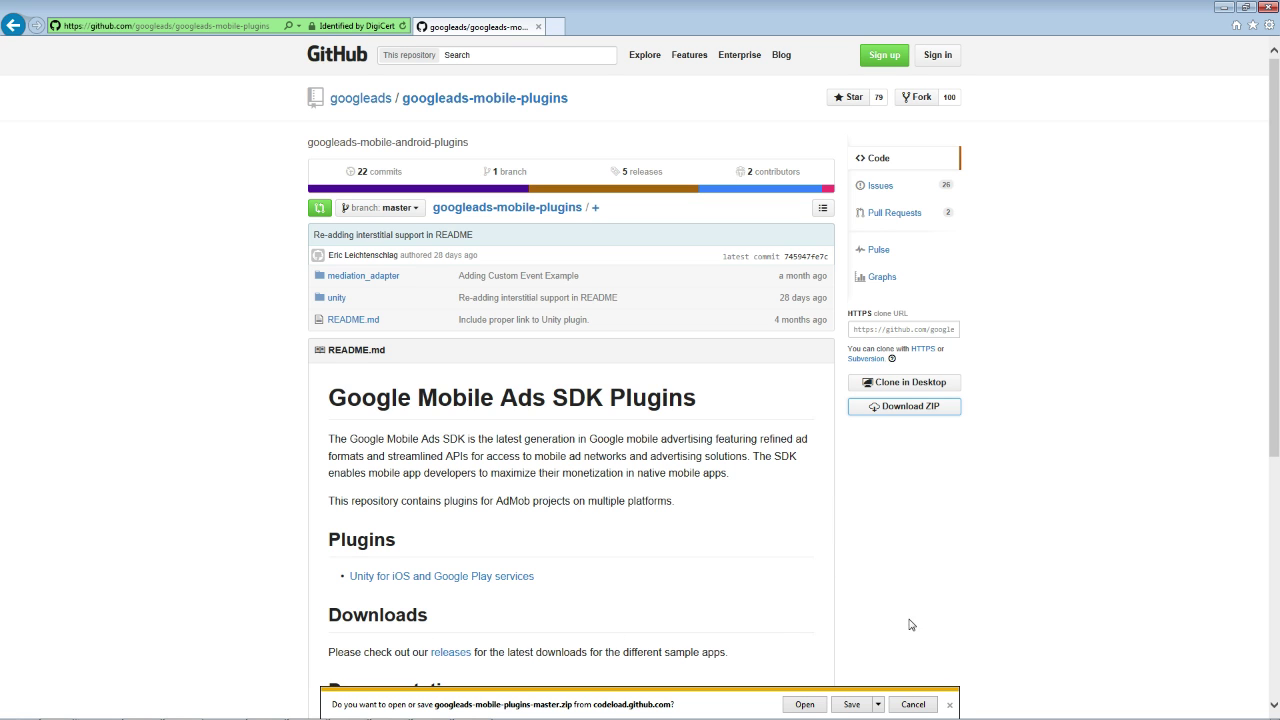
Extract the downloaded googleads-mobile-plugins-master zip archive to Documents
{"action": "left_click", "coordinate": [804, 705]}
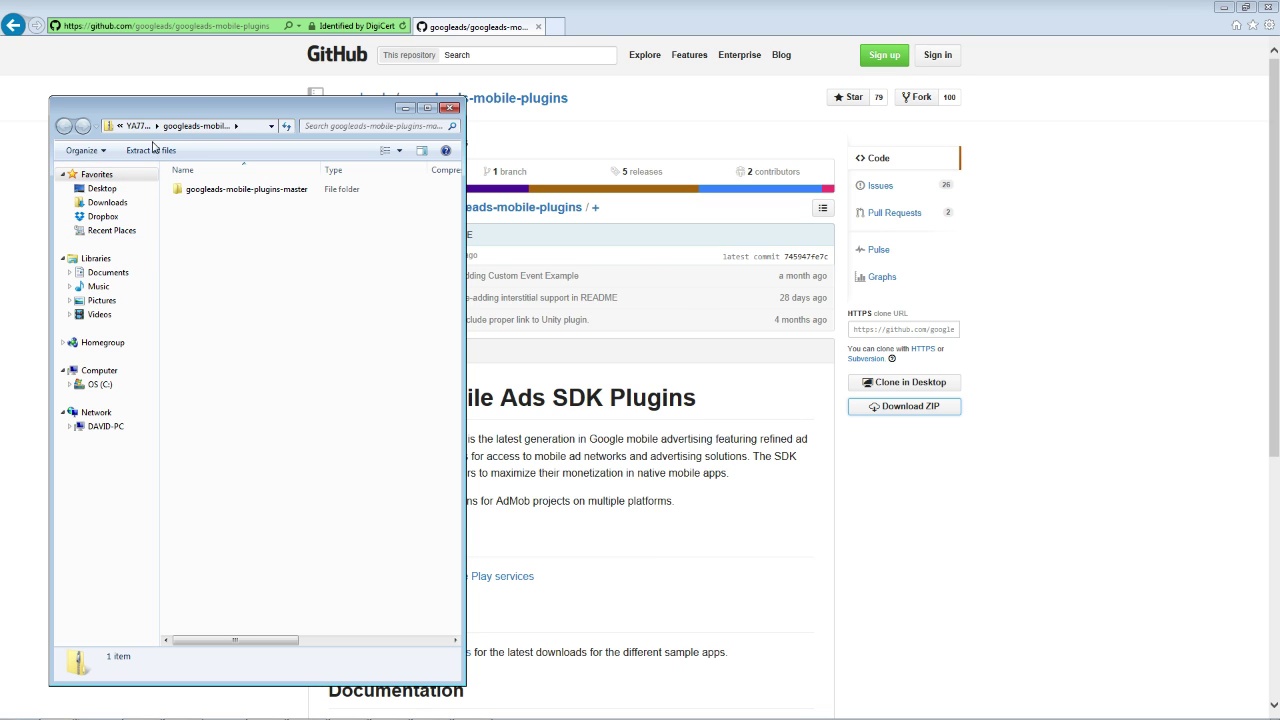
{"action": "left_click", "coordinate": [152, 151]}
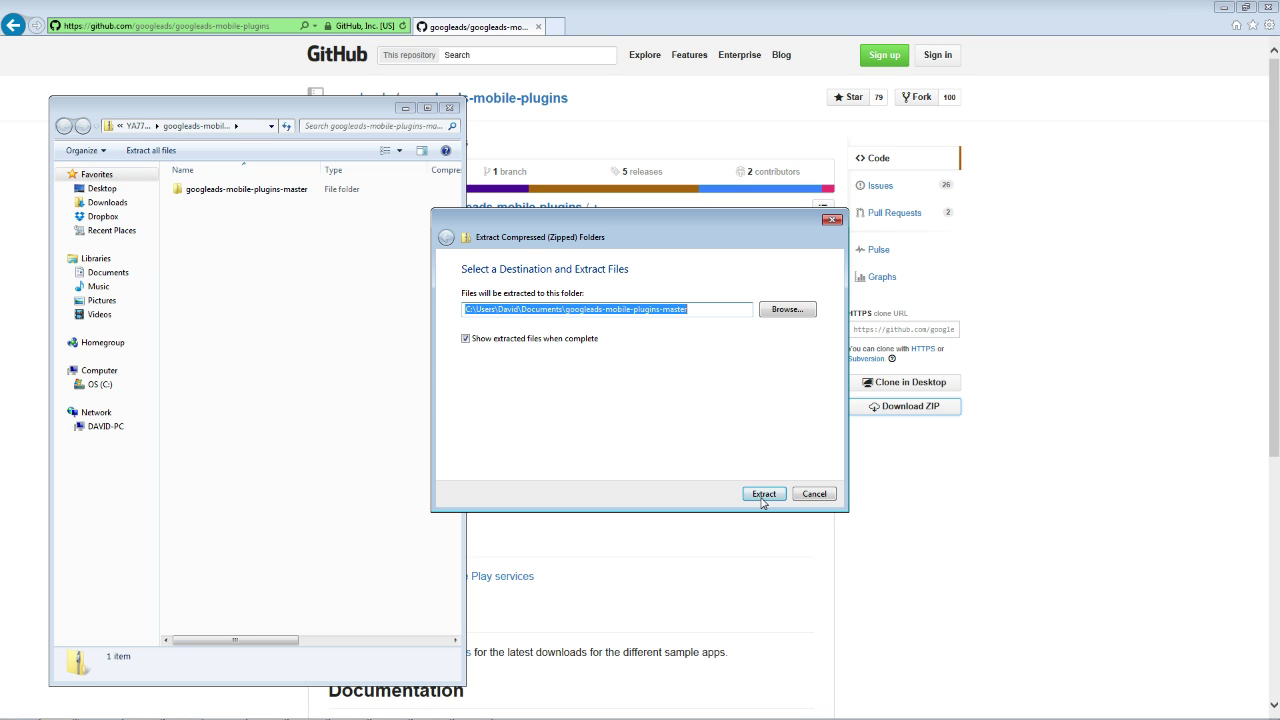
{"action": "left_click", "coordinate": [762, 496]}
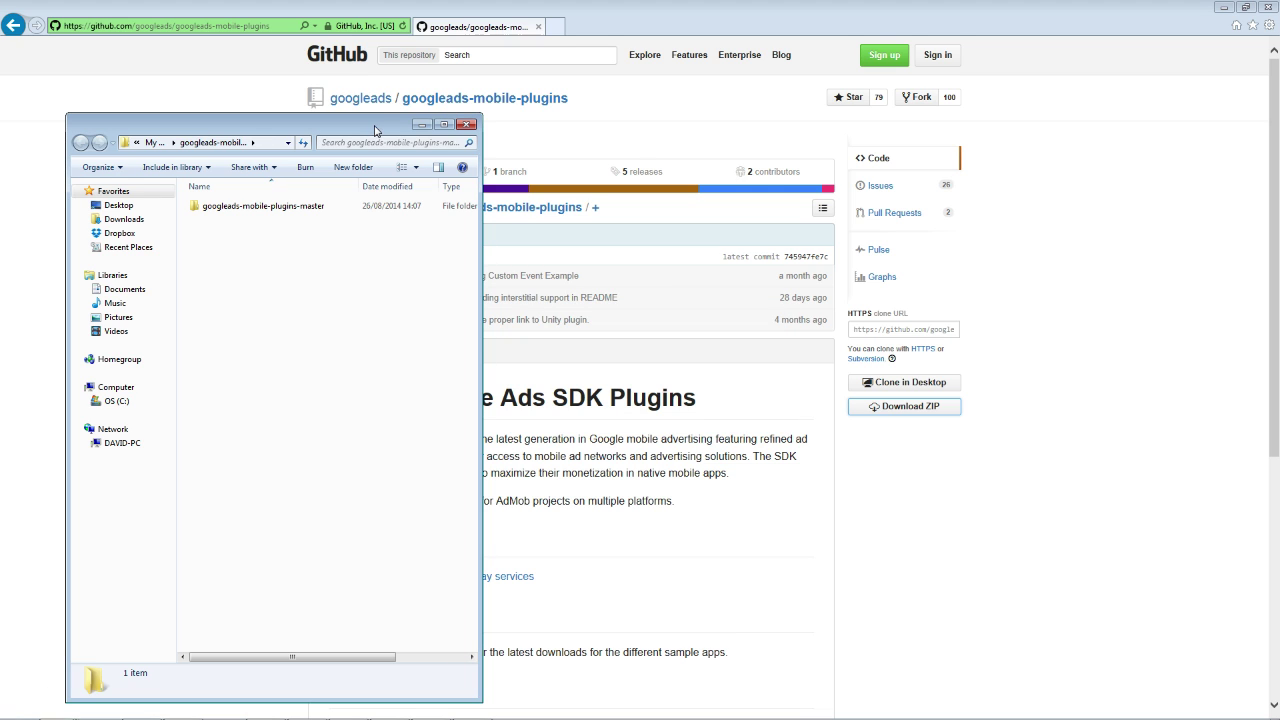
Open the extracted unity\samples folder and snap its Explorer window to the left half
{"action": "double_click", "coordinate": [230, 208]}
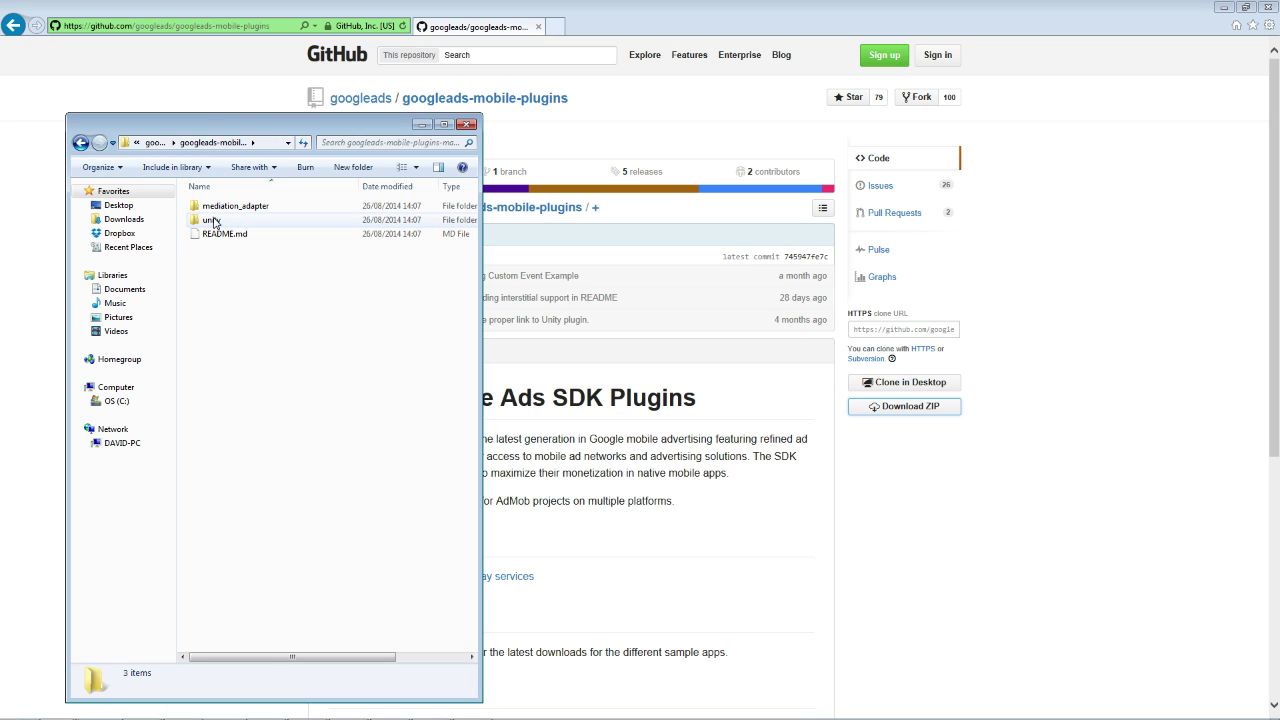
{"action": "double_click", "coordinate": [212, 221]}
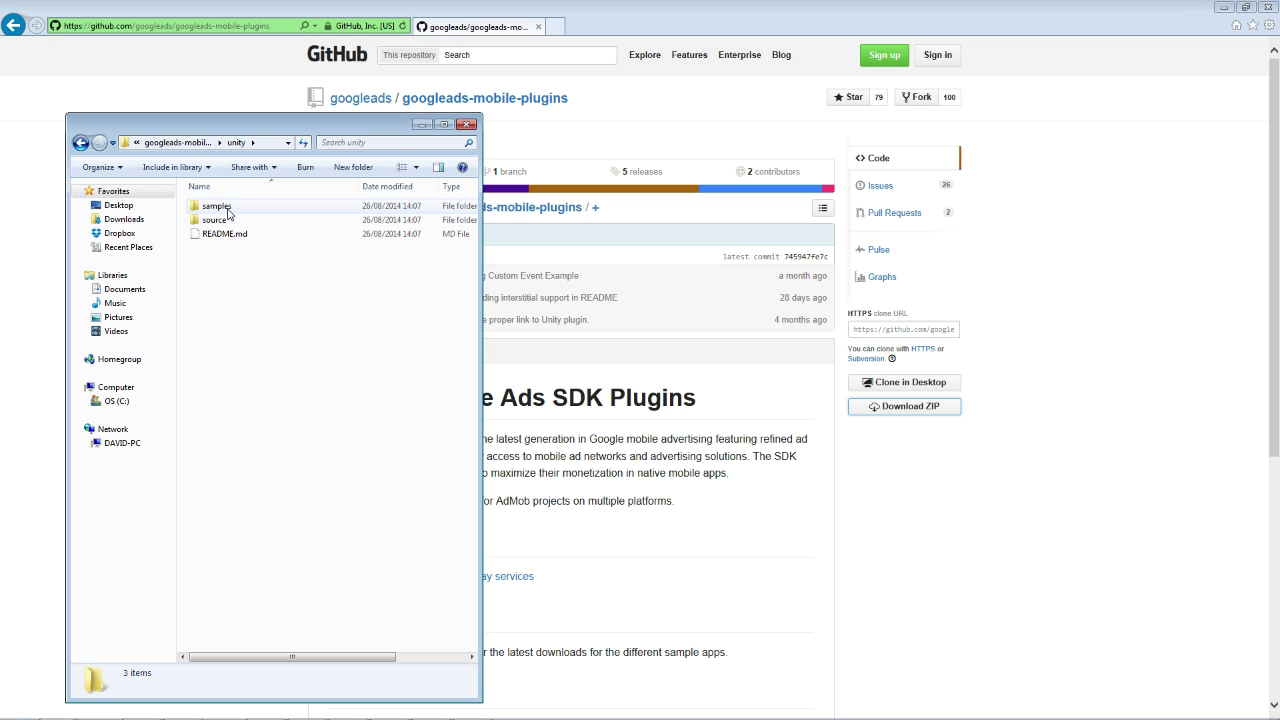
{"action": "double_click", "coordinate": [217, 206]}
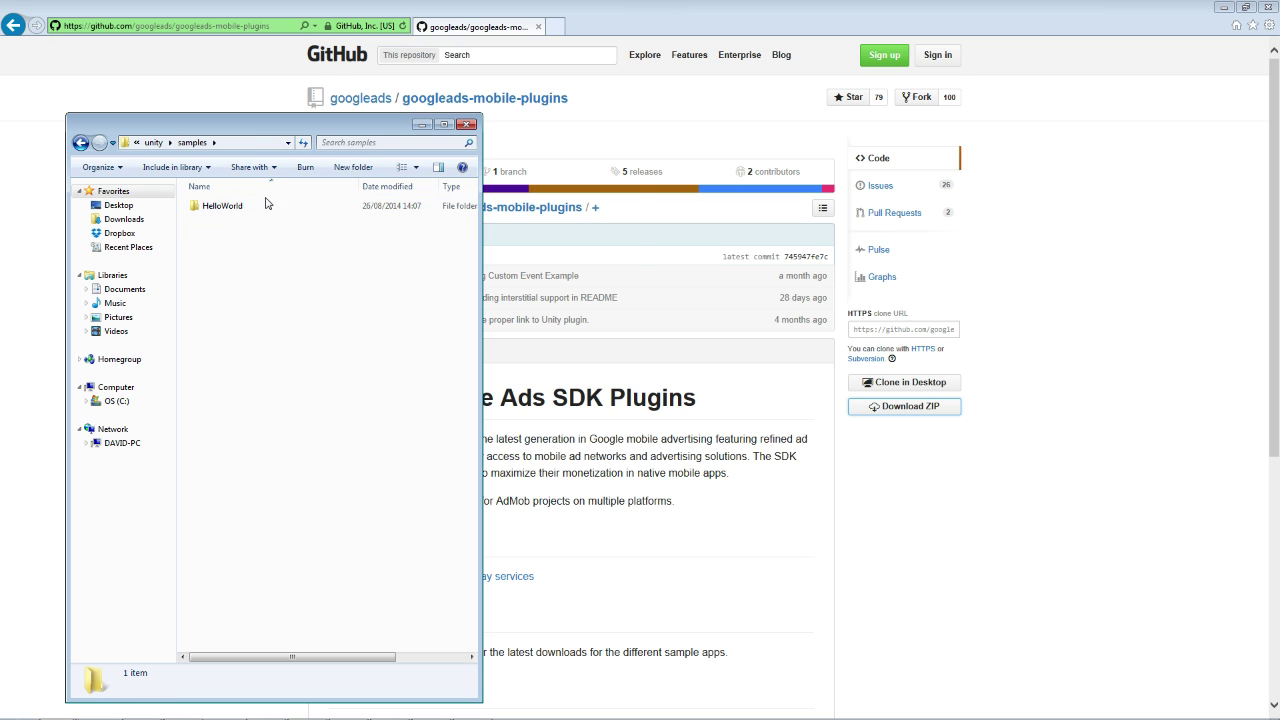
{"action": "left_click_drag", "start_coordinate": [302, 126], "coordinate": [0, 126]}
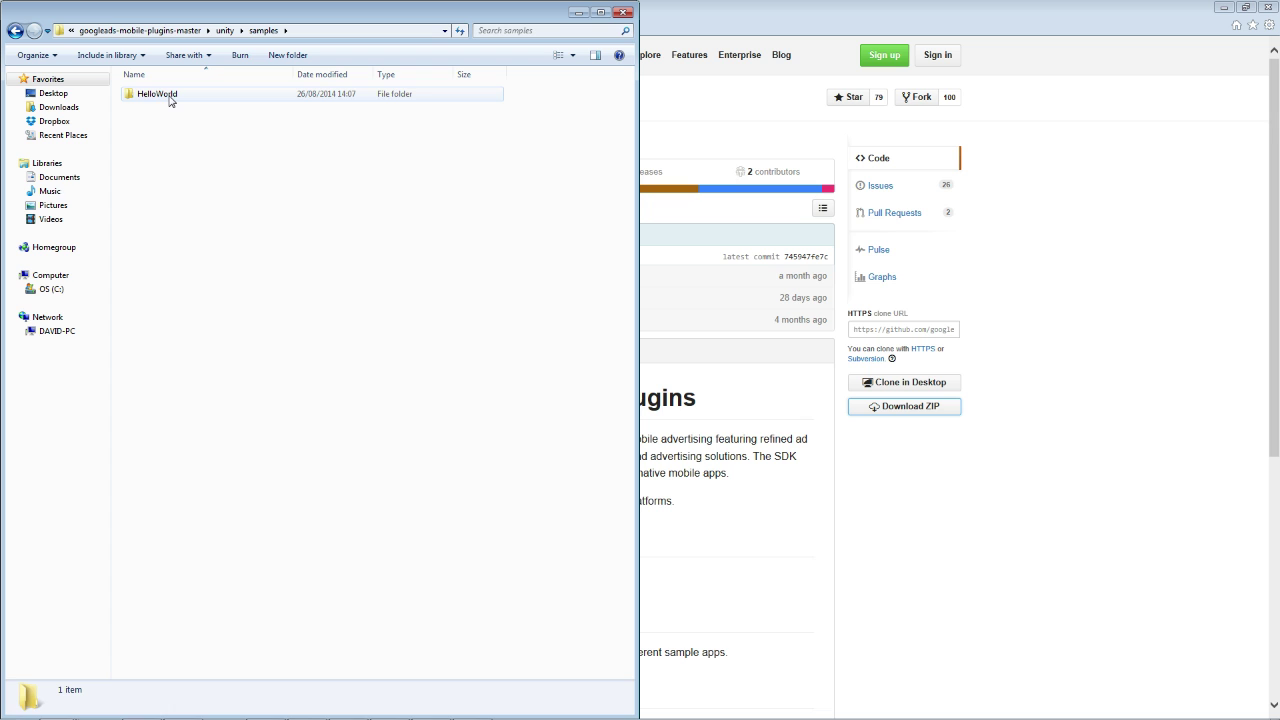
Show the admobexample project's Assets folder in Explorer, snapped to the right half beside Unity
{"action": "mouse_move", "coordinate": [305, 710]}
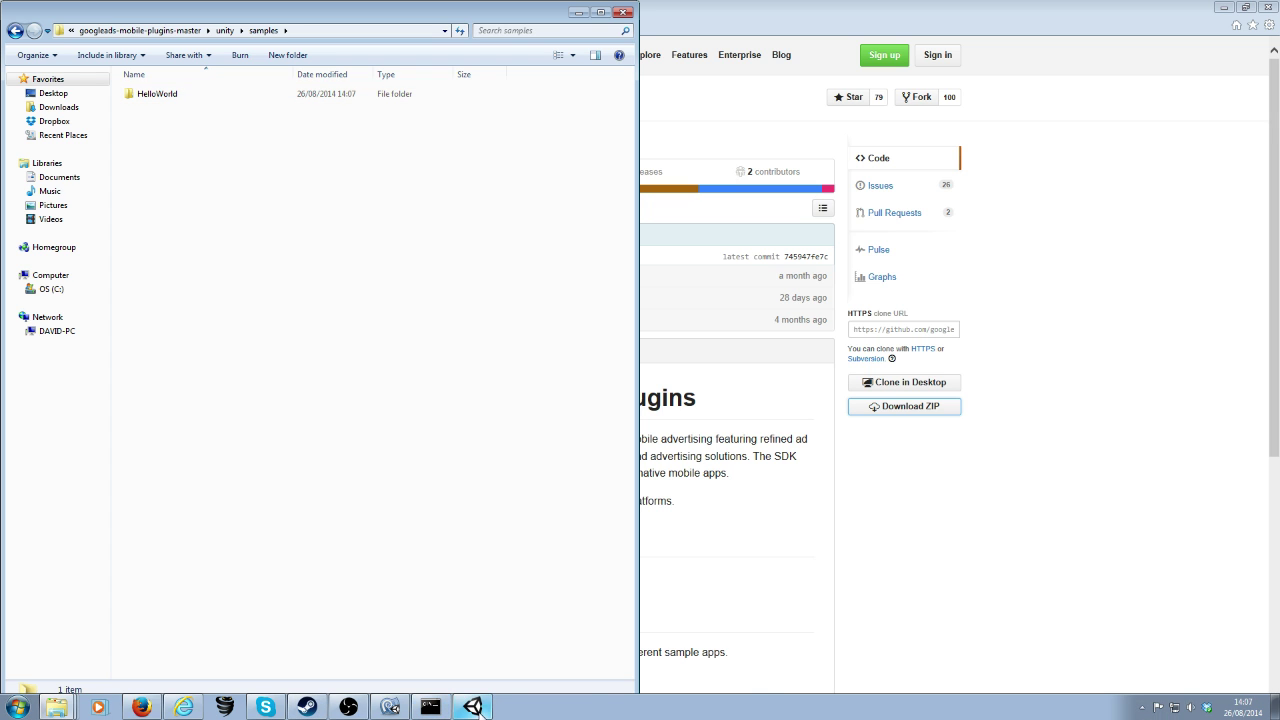
{"action": "left_click", "coordinate": [474, 707]}
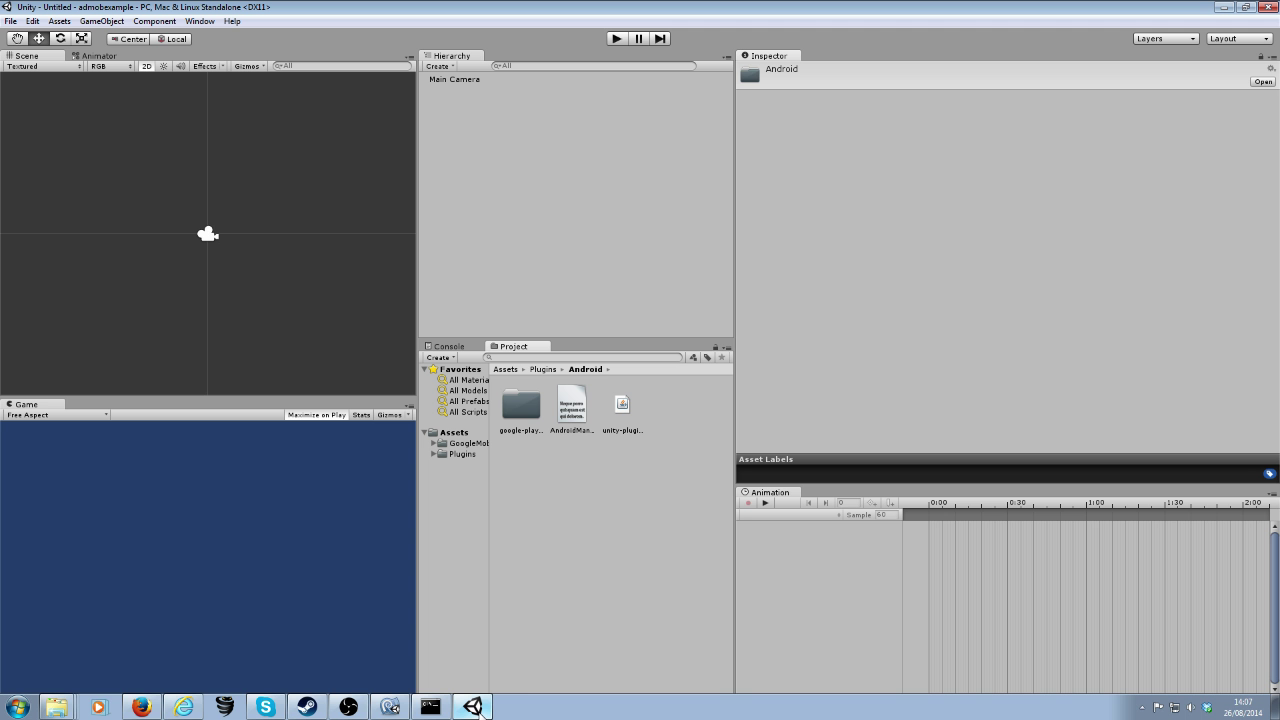
{"action": "left_click", "coordinate": [1250, 8]}
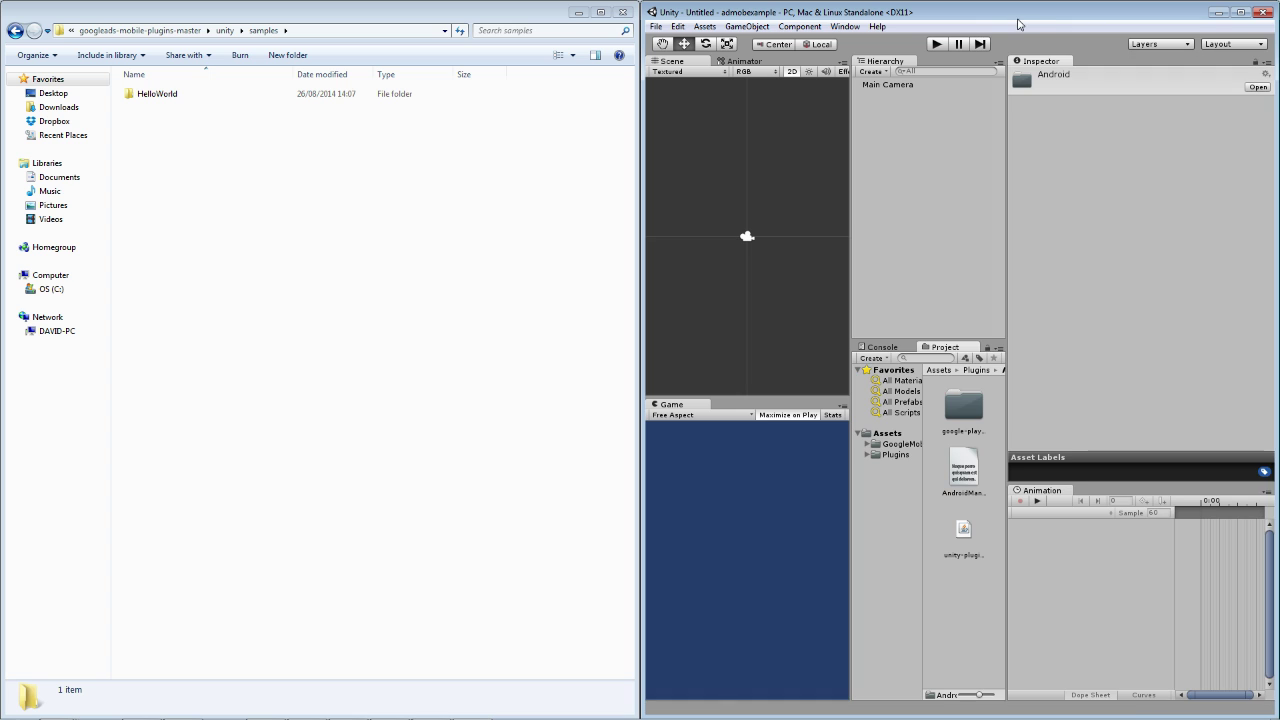
{"action": "left_click", "coordinate": [885, 434]}
{"action": "right_click", "coordinate": [960, 542]}
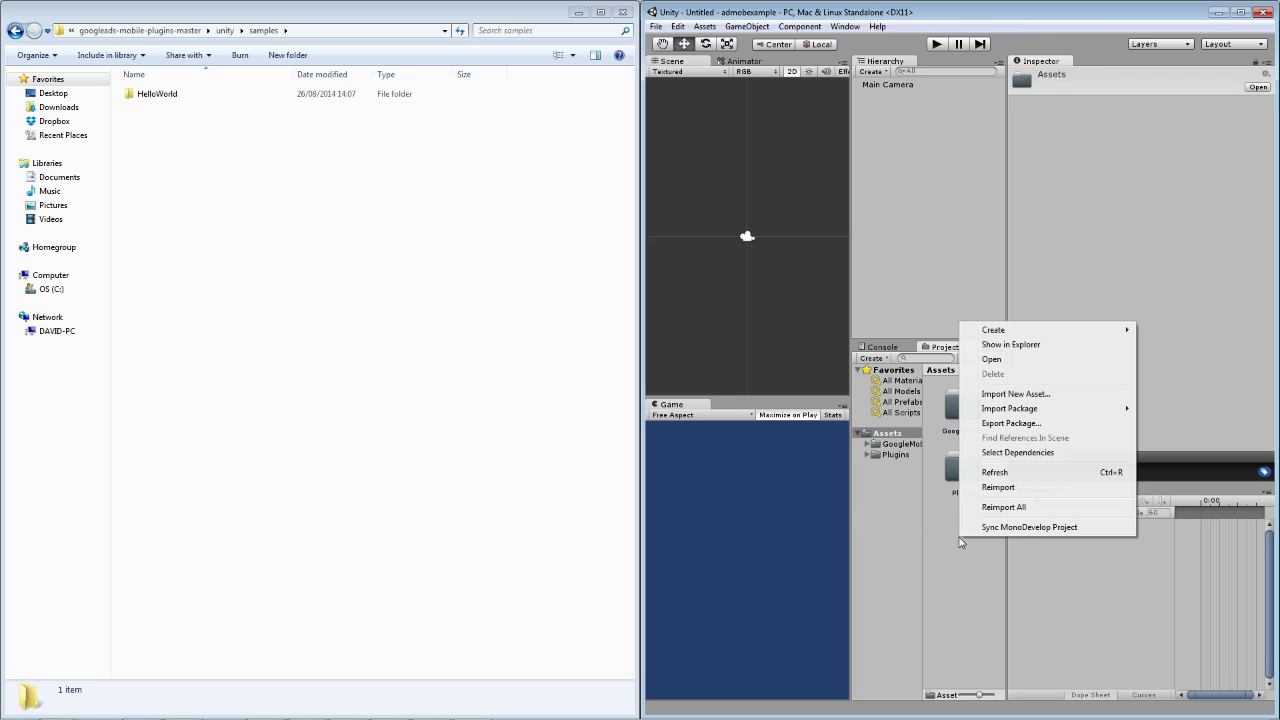
{"action": "left_click", "coordinate": [1011, 344]}
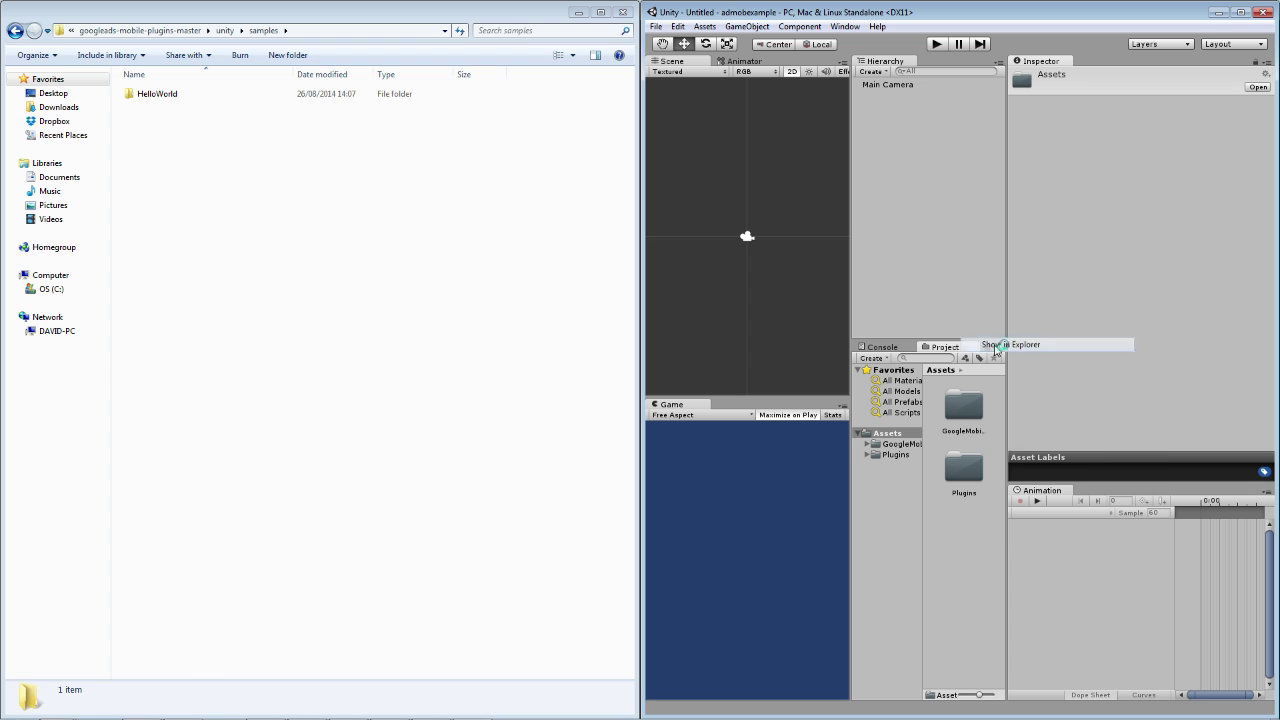
{"action": "key", "text": "super+Right"}
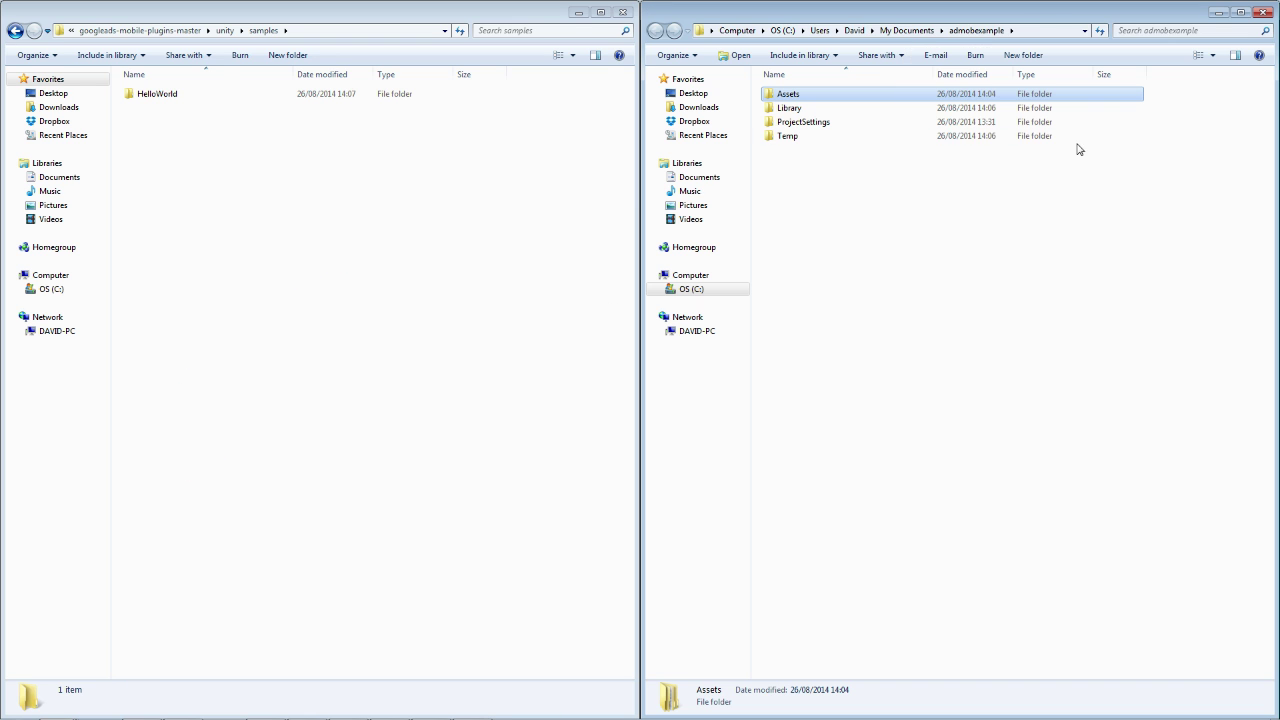
{"action": "double_click", "coordinate": [788, 94]}
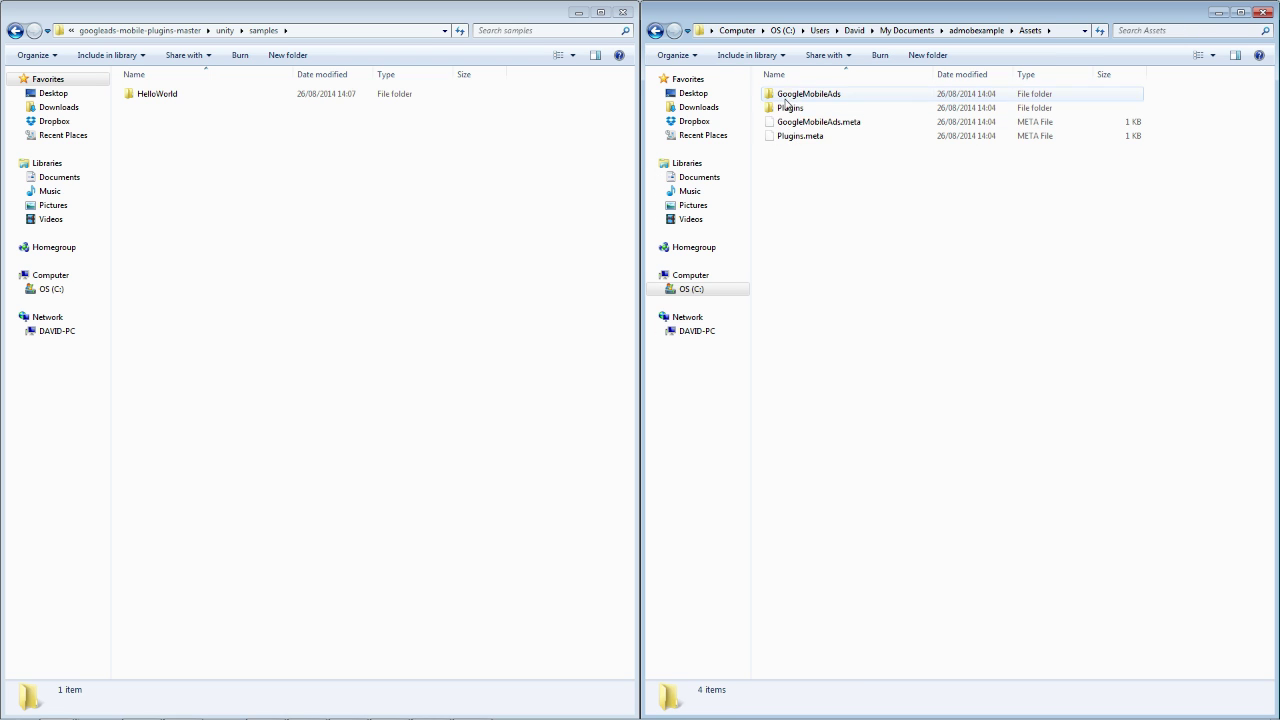
Copy GoogleMobileAdsDemoScript.cs and MainScene.unity from HelloWorld\Assets into the project's Assets folder
{"action": "double_click", "coordinate": [150, 94]}
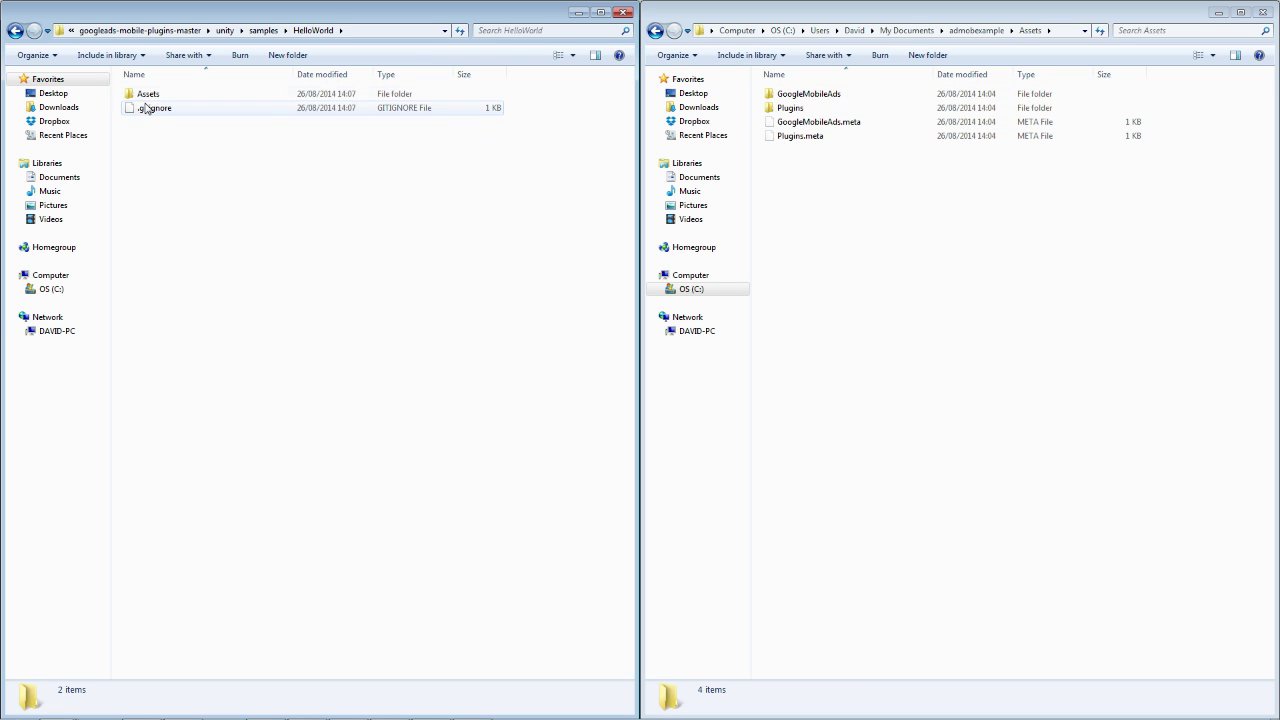
{"action": "left_click", "coordinate": [156, 98]}
{"action": "double_click", "coordinate": [156, 96]}
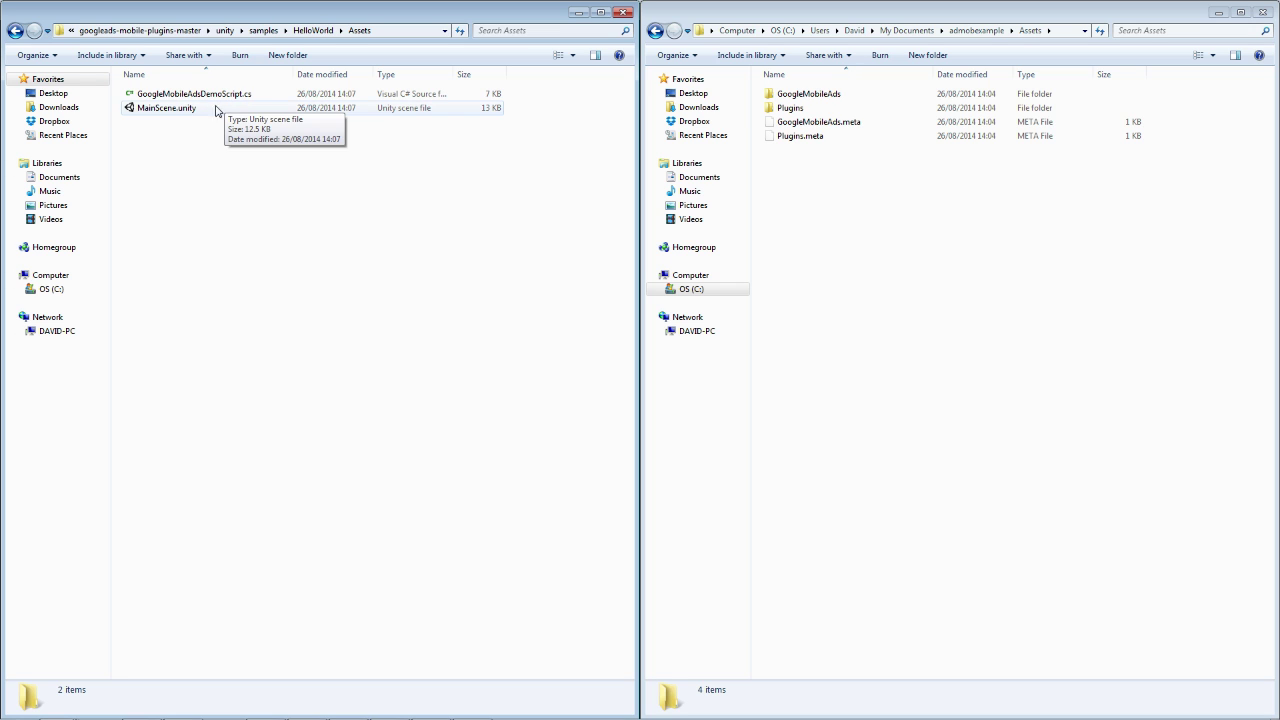
{"action": "key", "text": "ctrl+a"}
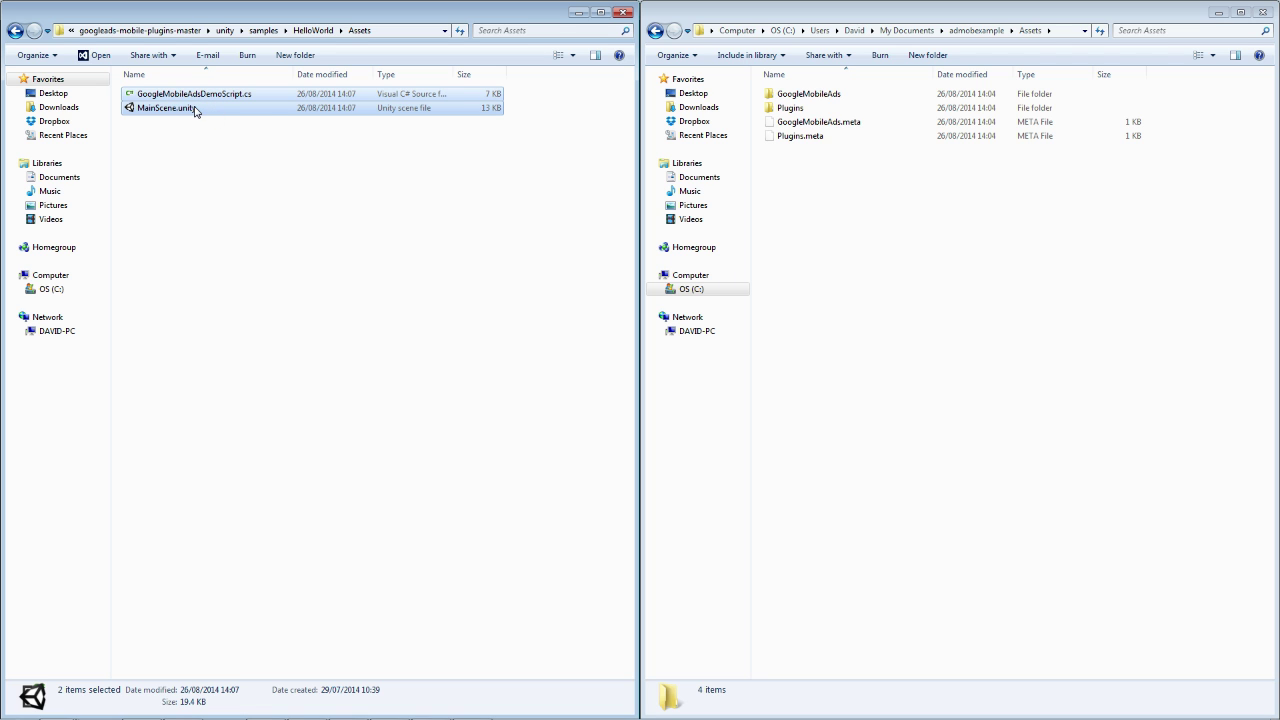
{"action": "right_click", "coordinate": [206, 110]}
{"action": "left_click", "coordinate": [266, 232]}
{"action": "left_click", "coordinate": [829, 192]}
{"action": "right_click", "coordinate": [806, 172]}
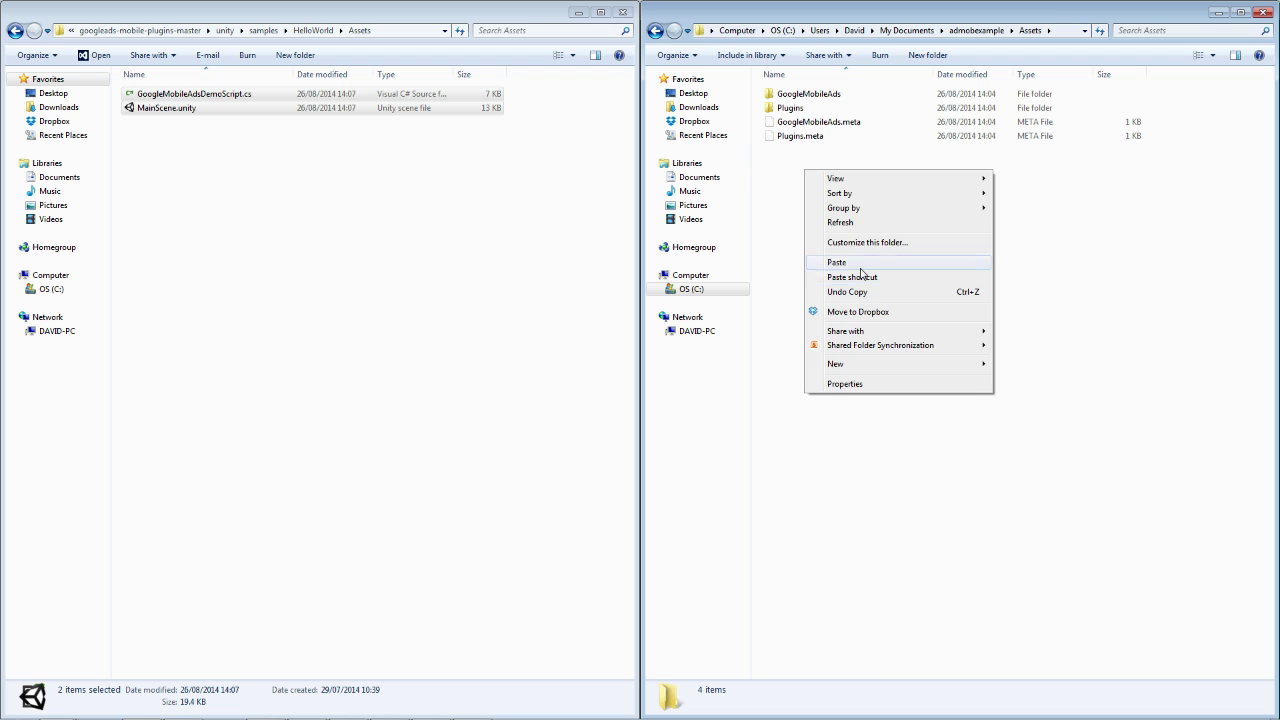
{"action": "left_click", "coordinate": [858, 264]}
Minimize both Explorer windows and maximize Unity
{"action": "left_click", "coordinate": [1218, 12]}
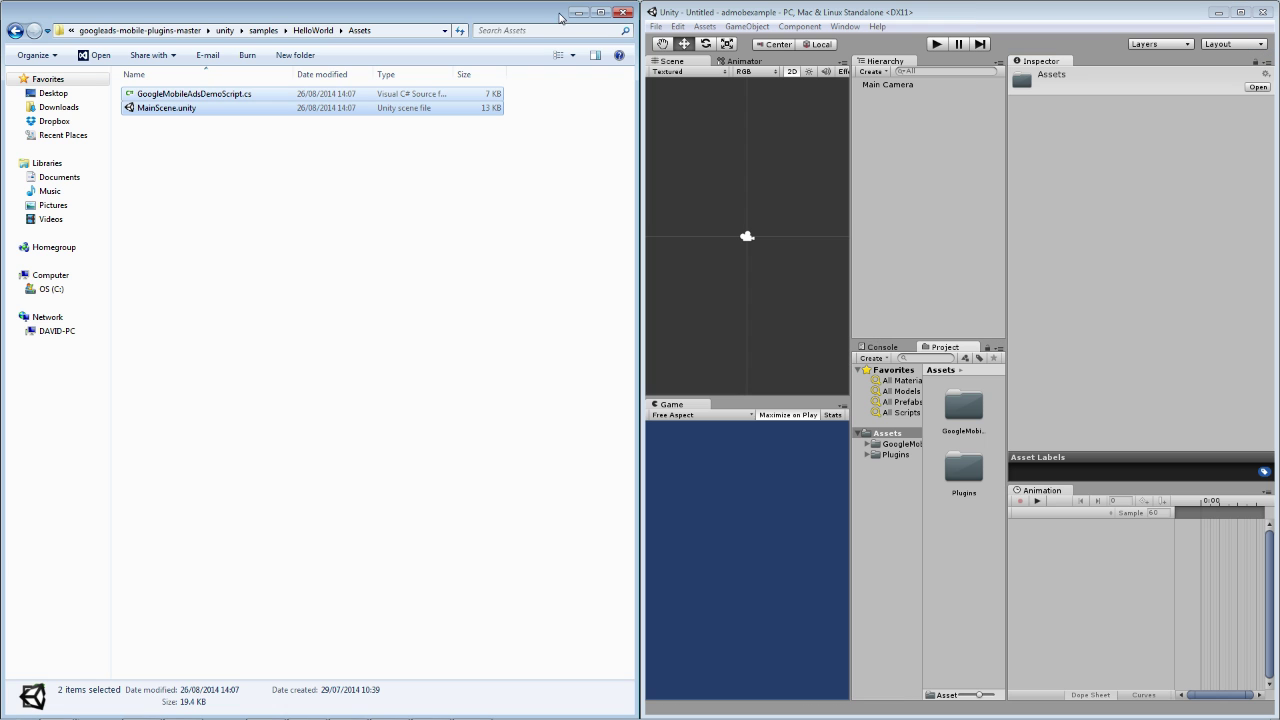
{"action": "left_click", "coordinate": [578, 12]}
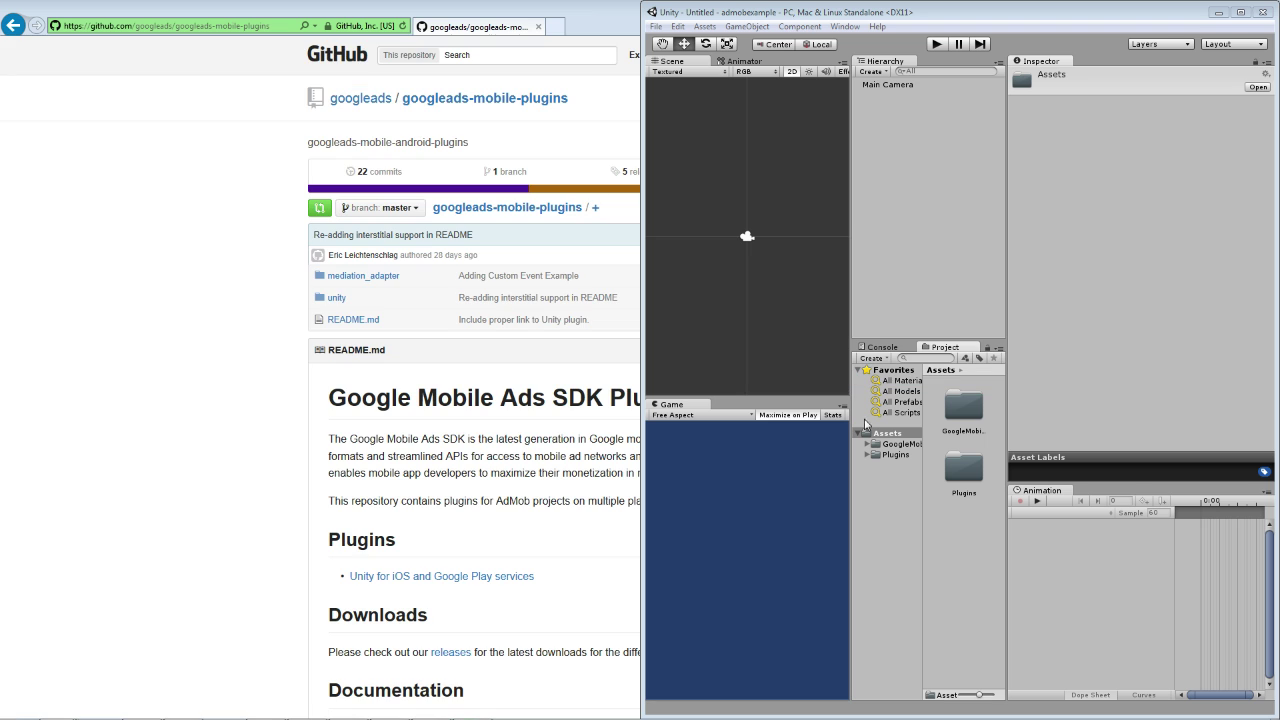
{"action": "left_click", "coordinate": [1241, 12]}
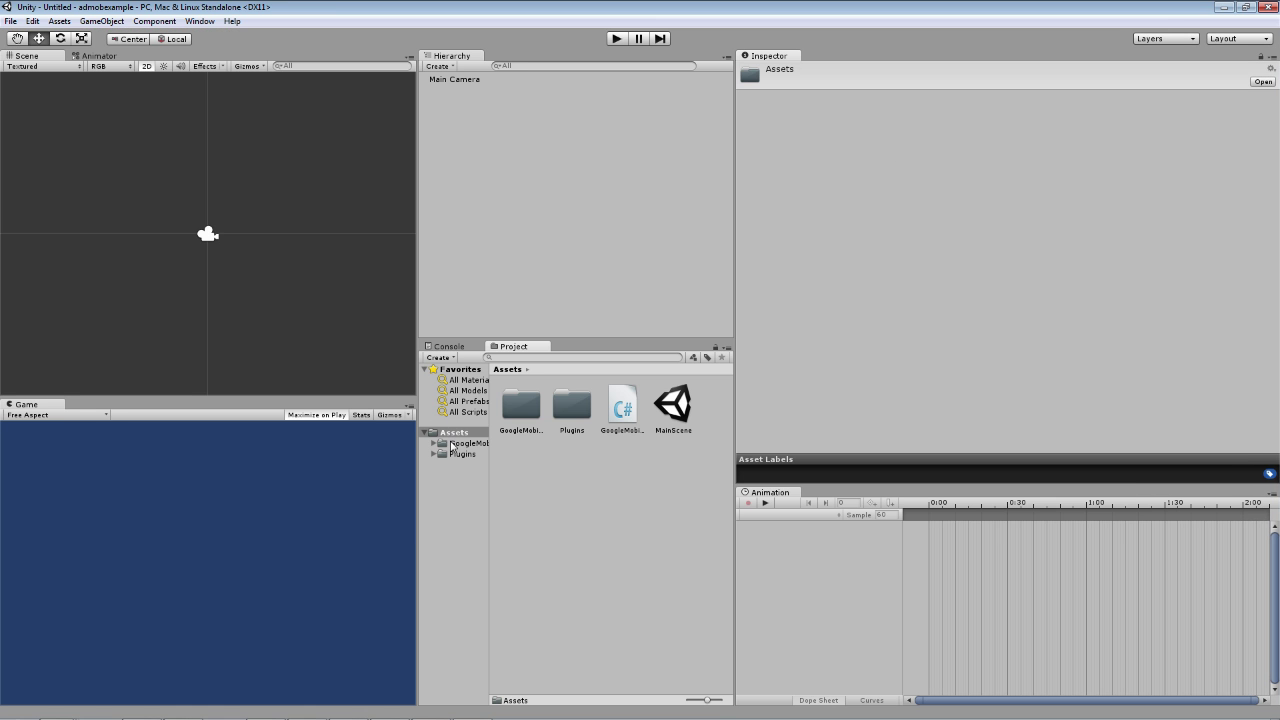
Browse Assets > Plugins > Android, then return to Assets and open MainScene
{"action": "left_click", "coordinate": [536, 412]}
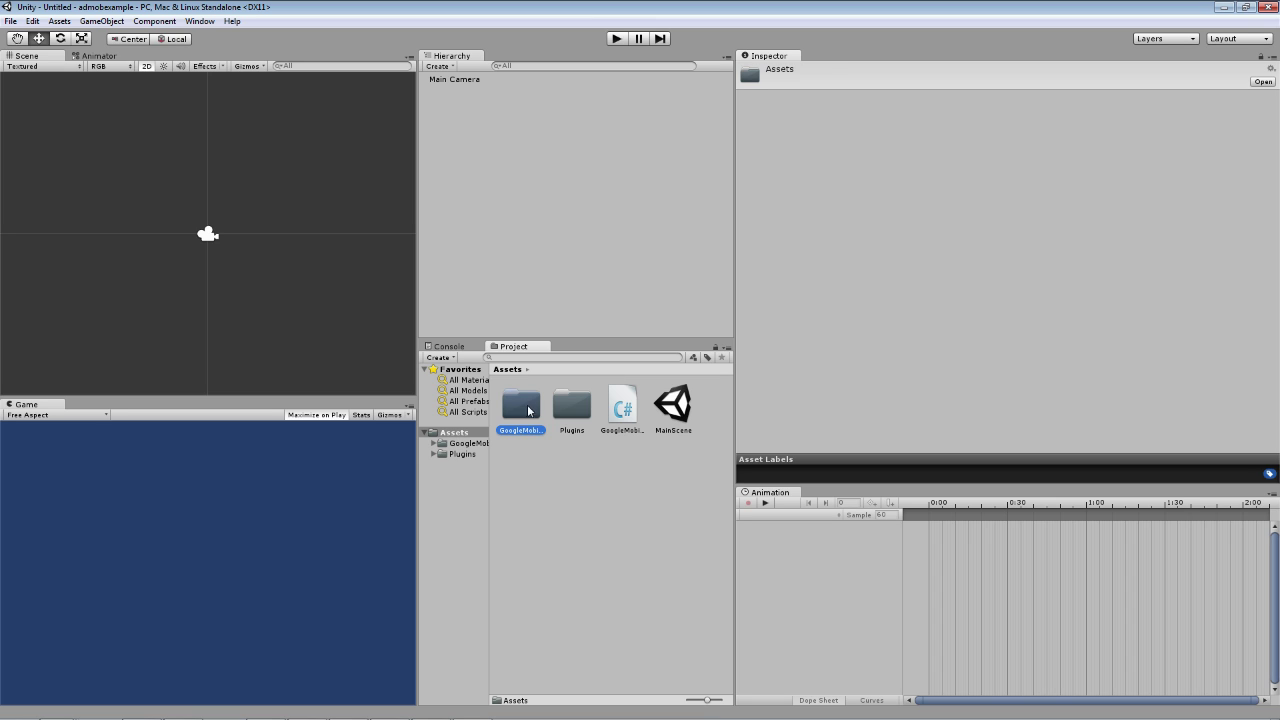
{"action": "left_click", "coordinate": [572, 408]}
{"action": "left_click", "coordinate": [516, 402]}
{"action": "left_click", "coordinate": [572, 406]}
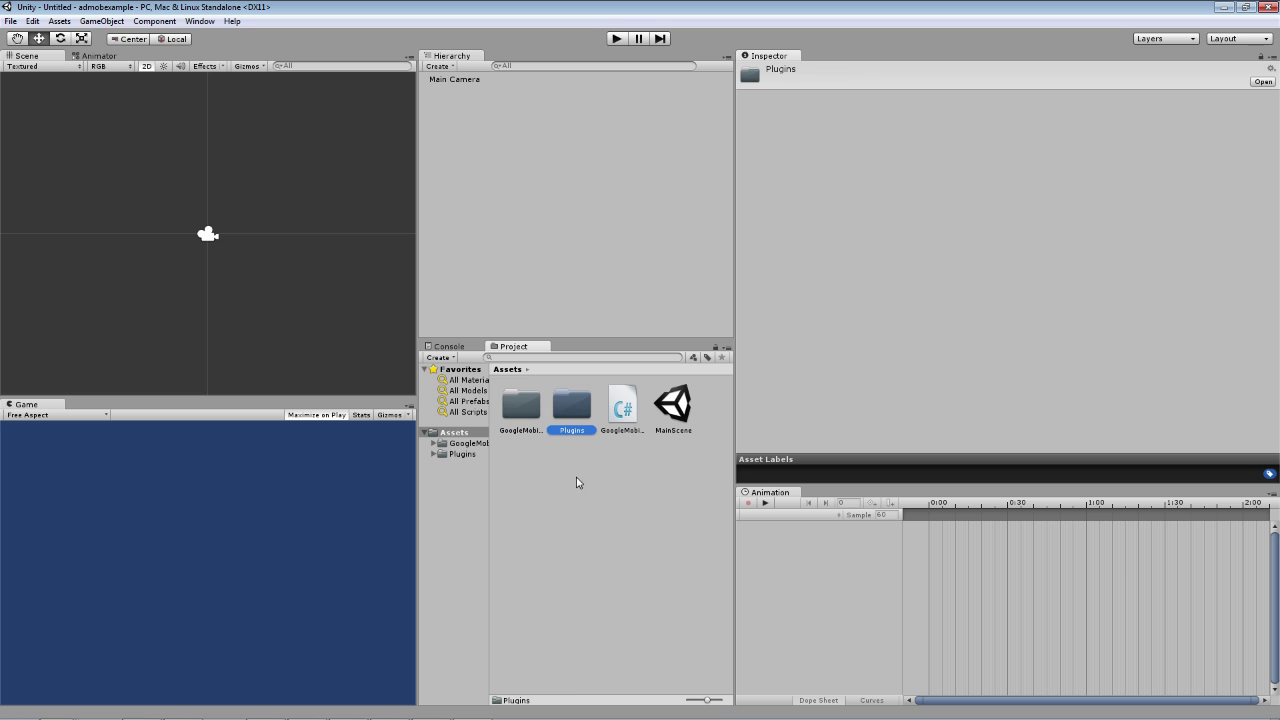
{"action": "double_click", "coordinate": [570, 408]}
{"action": "double_click", "coordinate": [520, 410]}
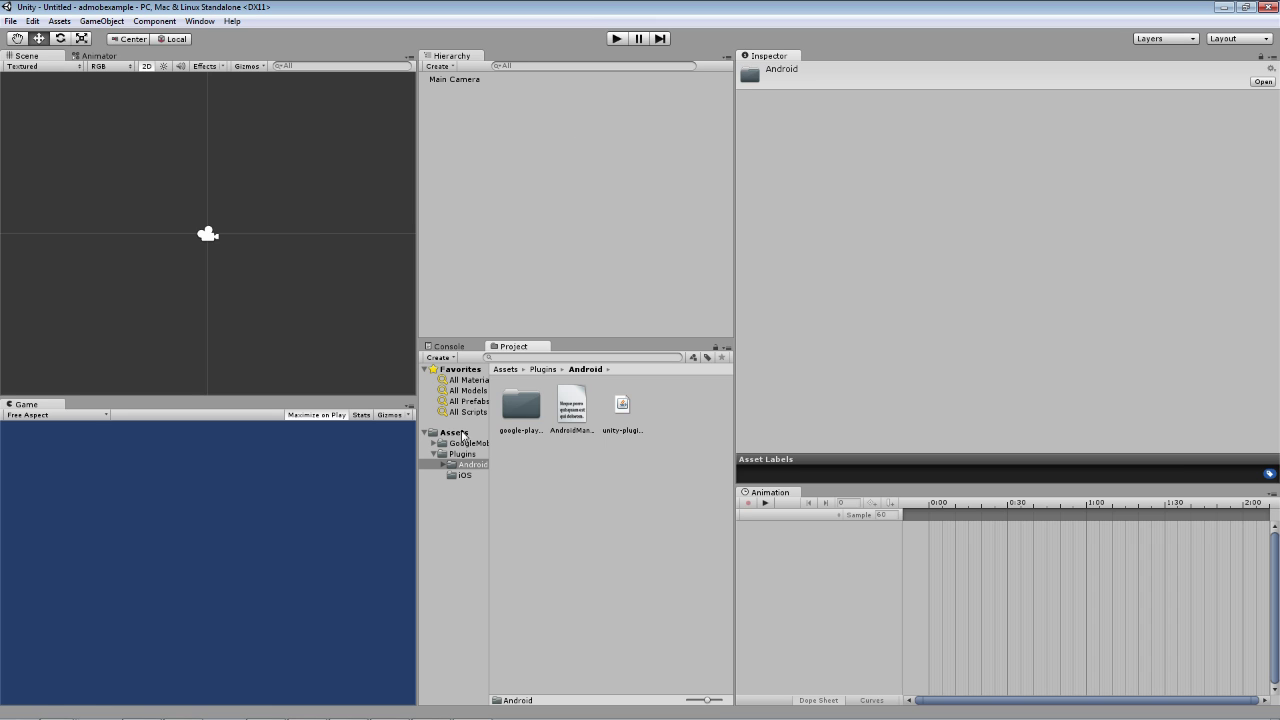
{"action": "left_click", "coordinate": [455, 432]}
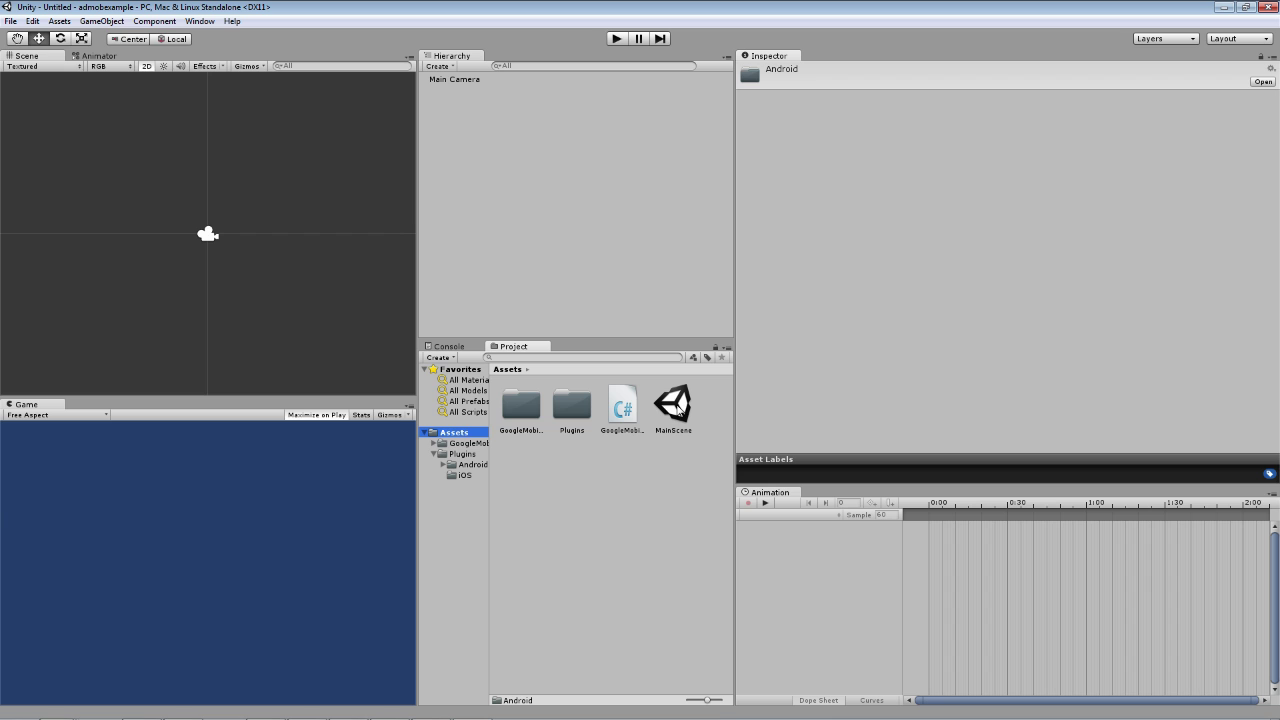
{"action": "double_click", "coordinate": [673, 410]}
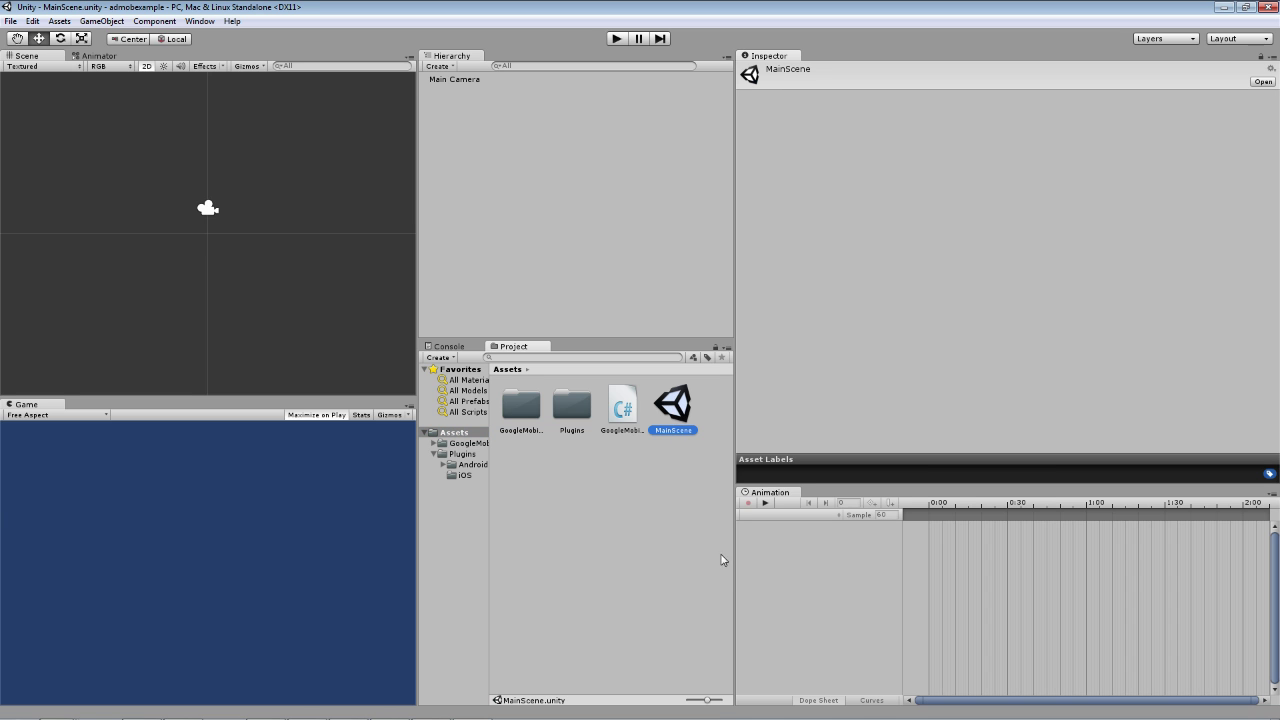
Assign GoogleMobileAdsDemoScript to Main Camera's missing script slot and play the scene
{"action": "left_click", "coordinate": [450, 80]}
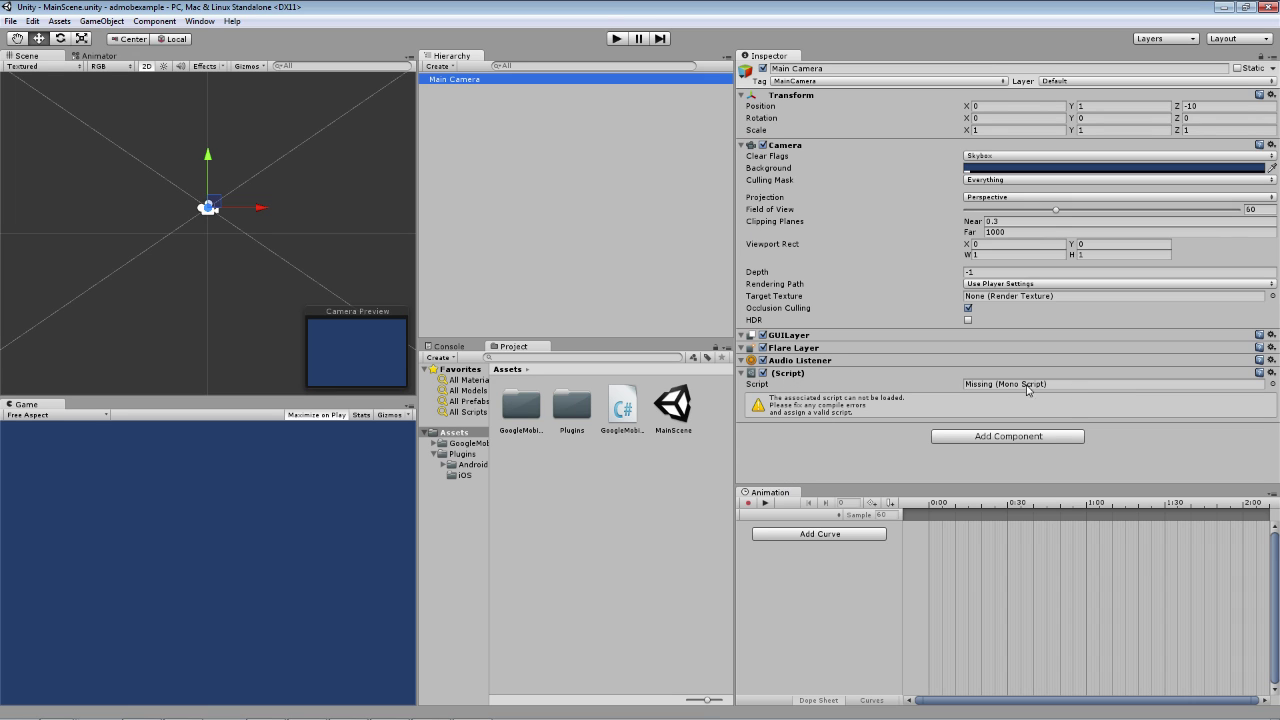
{"action": "left_click_drag", "start_coordinate": [625, 403], "coordinate": [988, 388]}
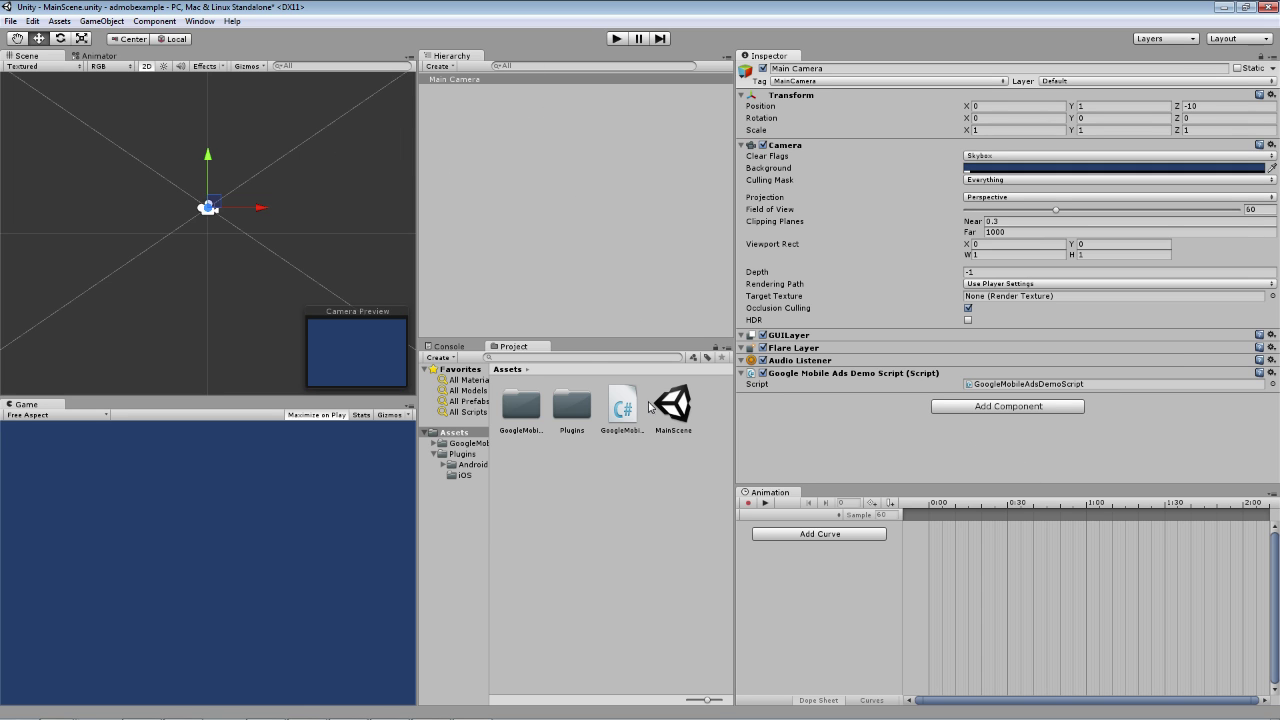
{"action": "left_click", "coordinate": [610, 40]}
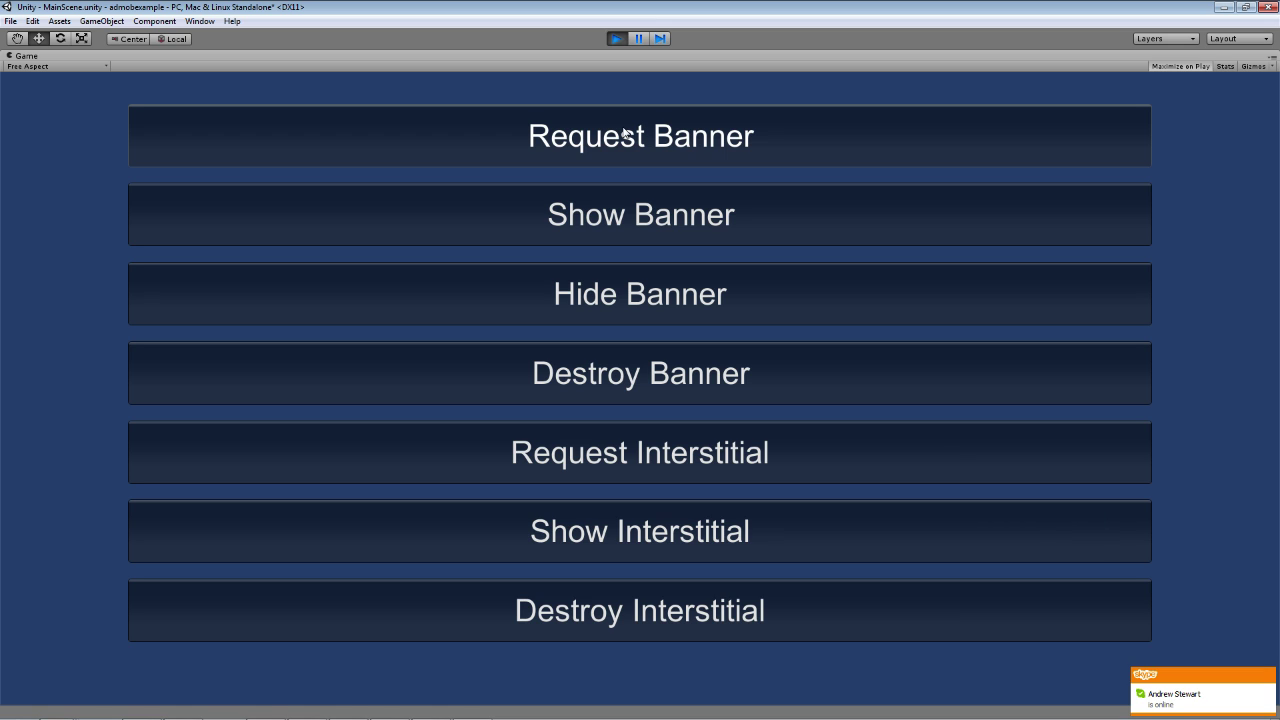
Stop play mode and open GoogleMobileAdsDemoScript in the code editor
{"action": "left_click", "coordinate": [616, 39]}
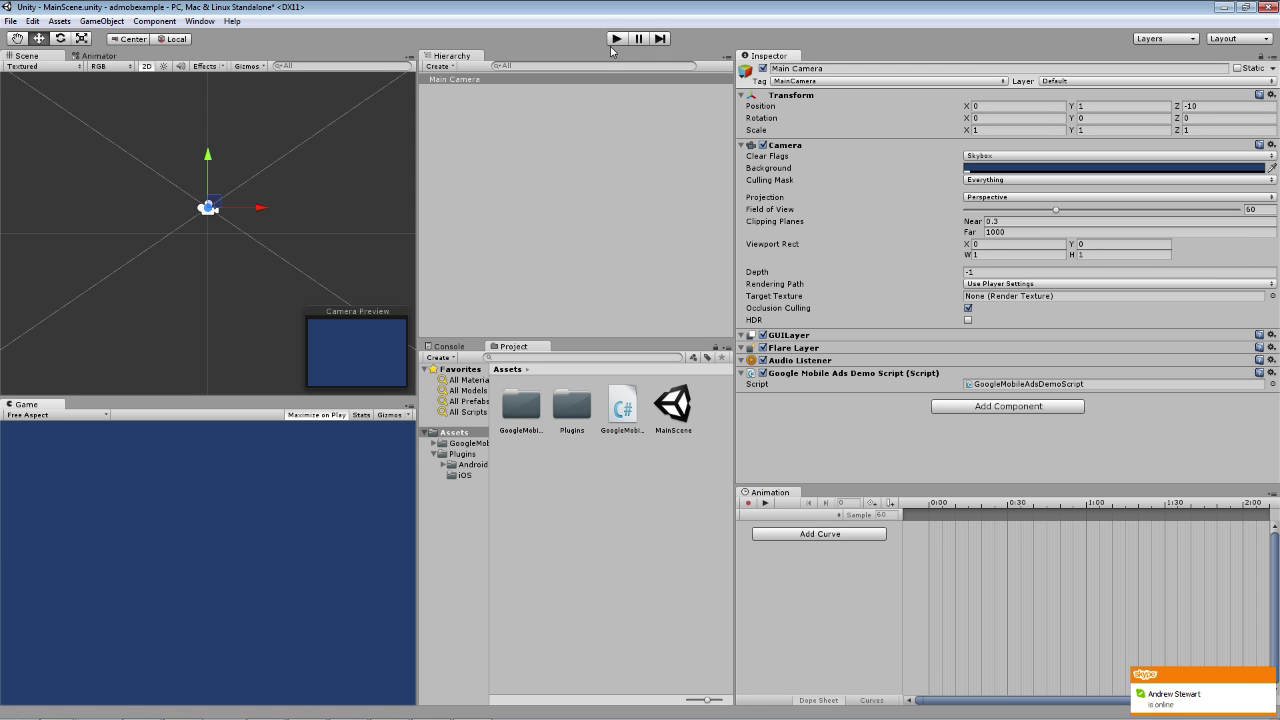
{"action": "left_click", "coordinate": [624, 406]}
{"action": "right_click", "coordinate": [624, 404]}
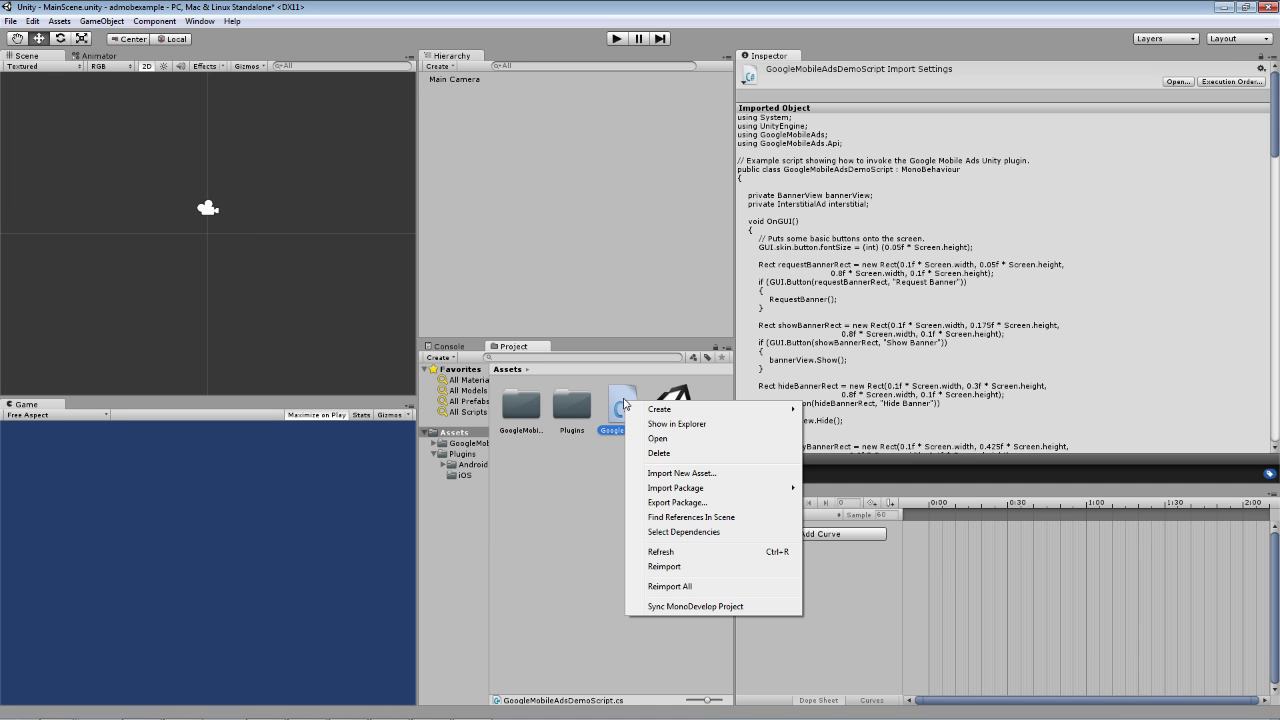
{"action": "mouse_move", "coordinate": [640, 409]}
{"action": "left_click", "coordinate": [558, 443]}
{"action": "left_click", "coordinate": [622, 407]}
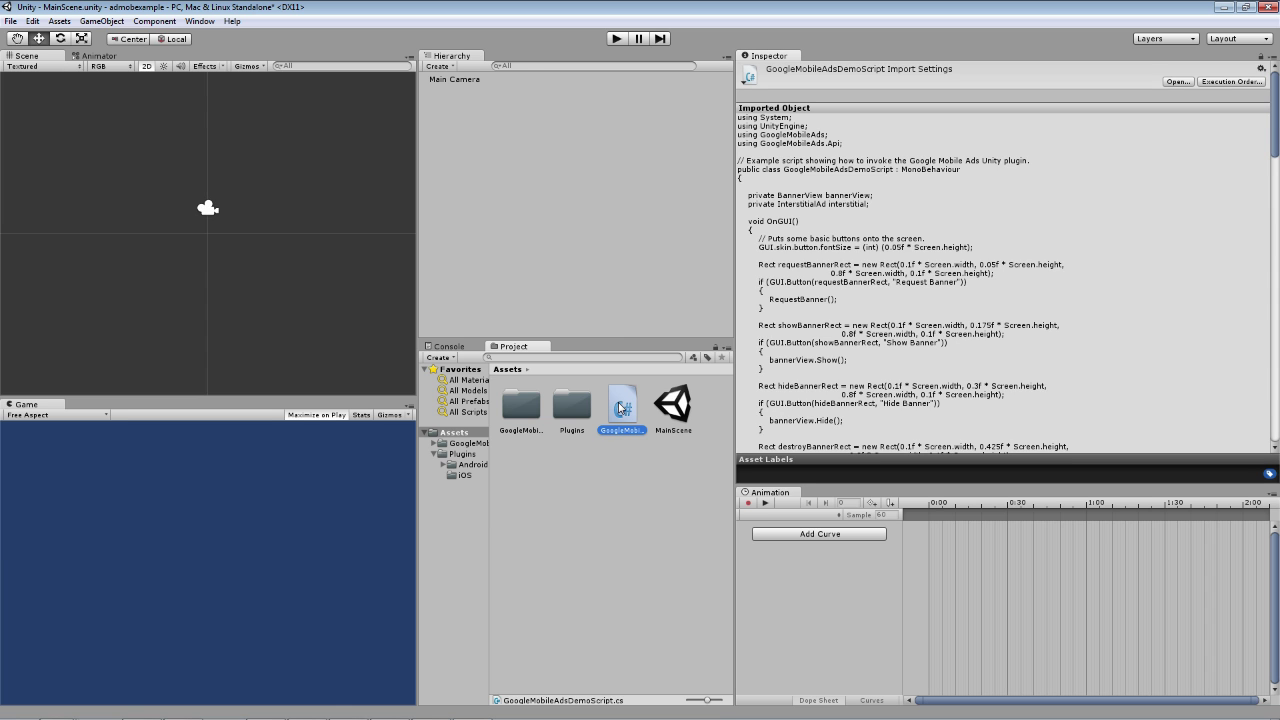
{"action": "double_click", "coordinate": [622, 407]}
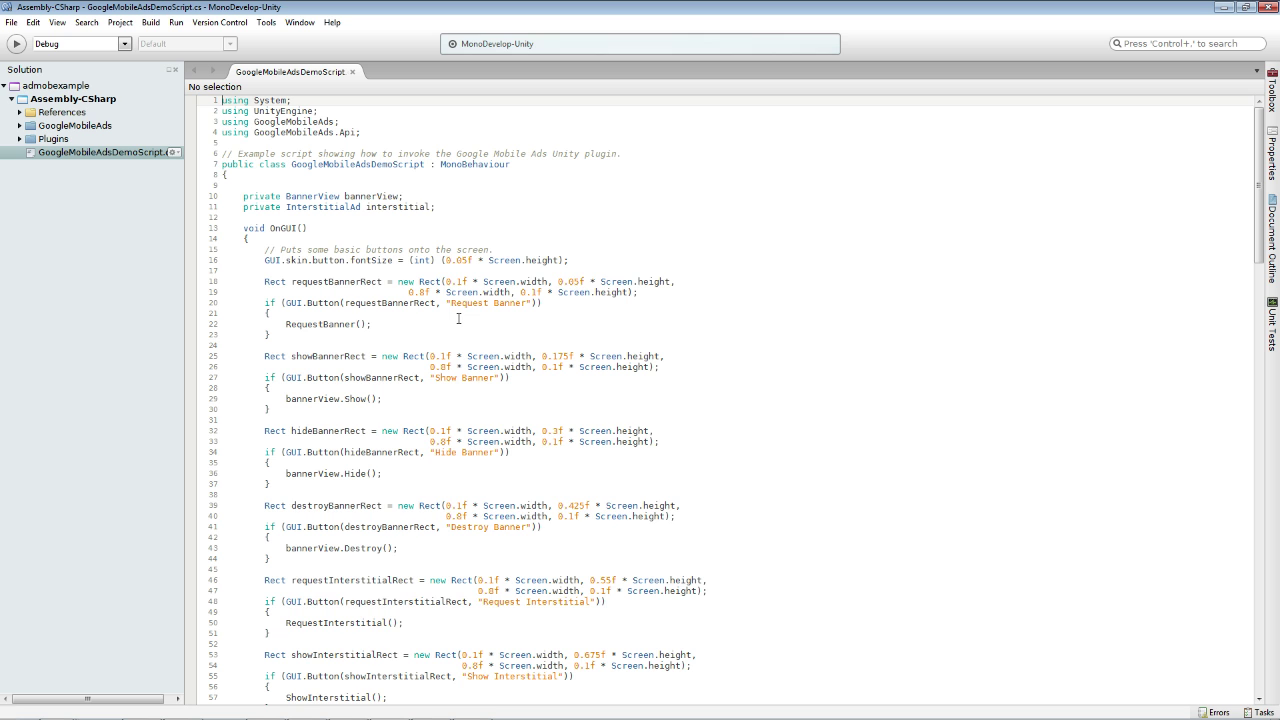
Review RequestBanner and the Android banner and interstitial ad unit ID placeholders, then minimize MonoDevelop
{"action": "scroll", "coordinate": [458, 318], "scroll_direction": "down", "scroll_amount": 10}
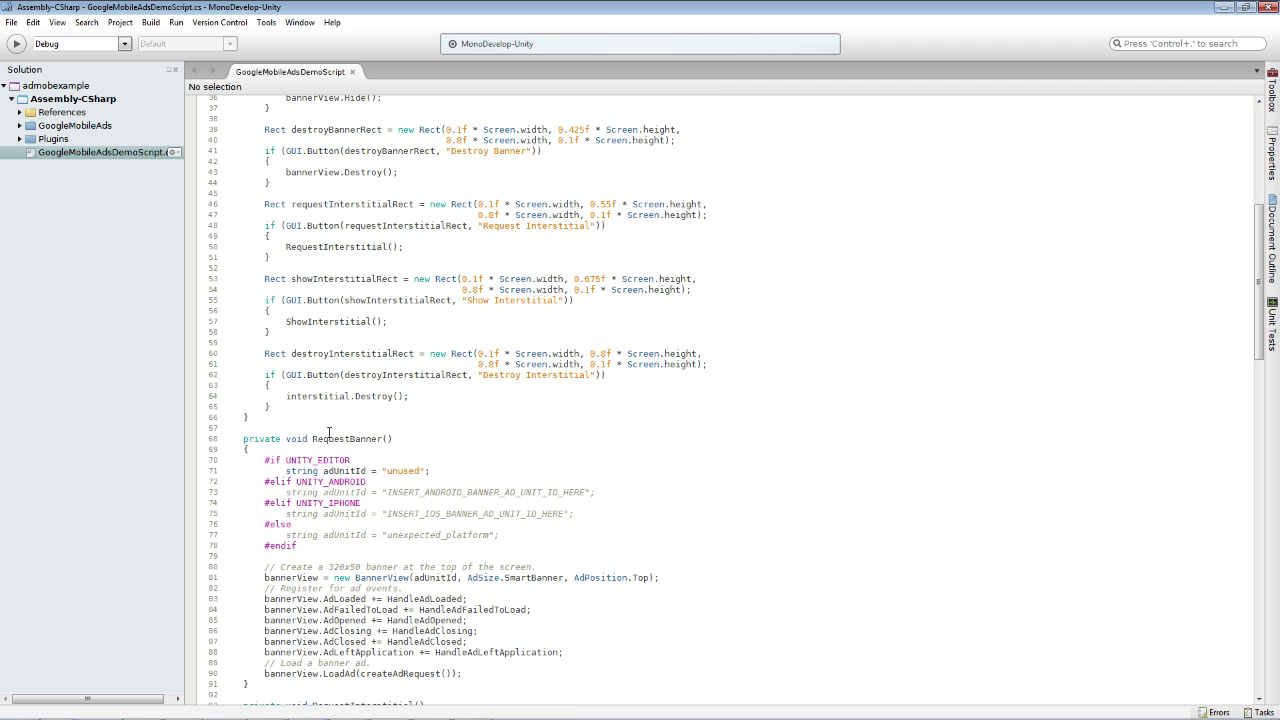
{"action": "left_click_drag", "start_coordinate": [313, 438], "coordinate": [381, 439]}
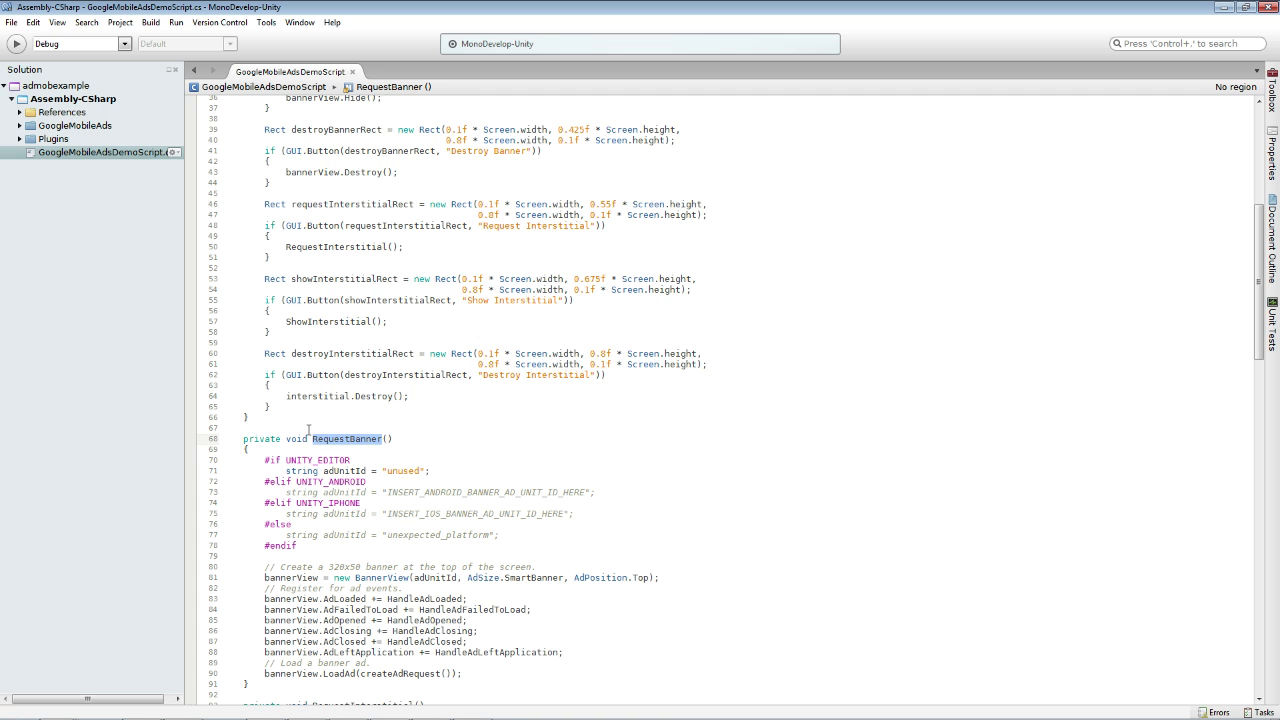
{"action": "scroll", "coordinate": [297, 370], "scroll_direction": "down", "scroll_amount": 4}
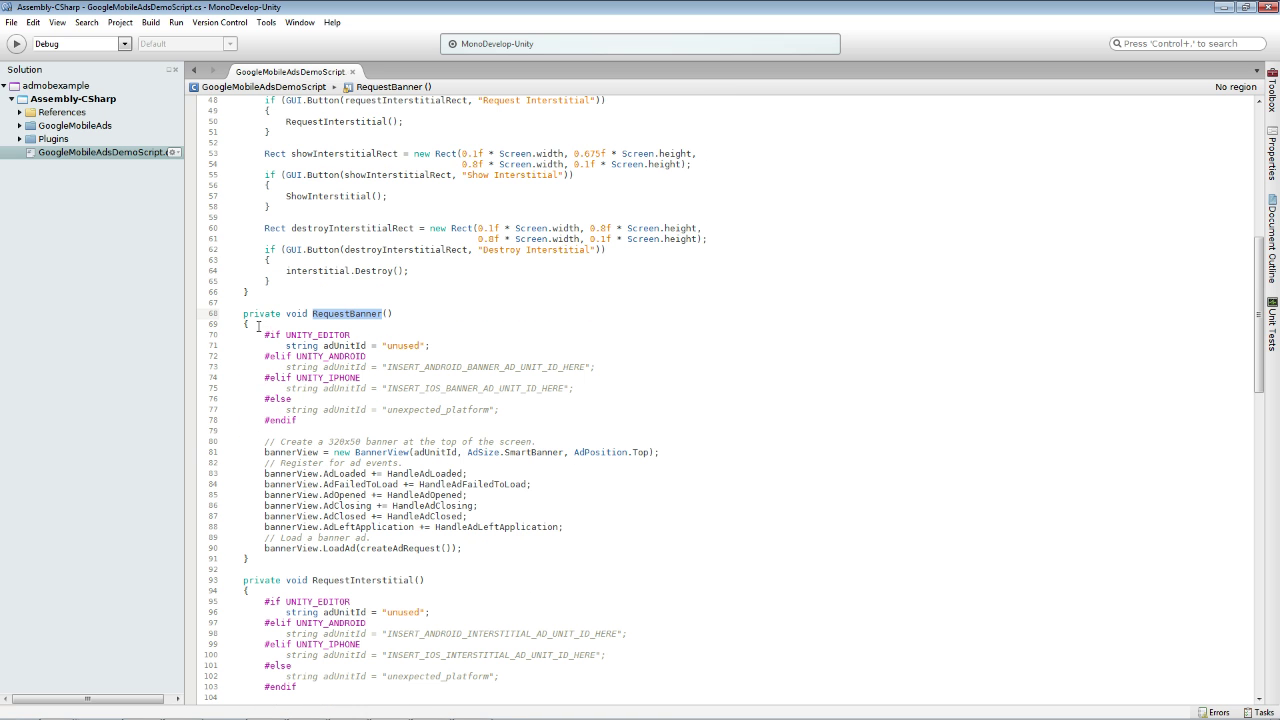
{"action": "left_click_drag", "start_coordinate": [270, 366], "coordinate": [386, 356]}
{"action": "left_click_drag", "start_coordinate": [598, 362], "coordinate": [598, 367]}
{"action": "key", "text": "Down"}
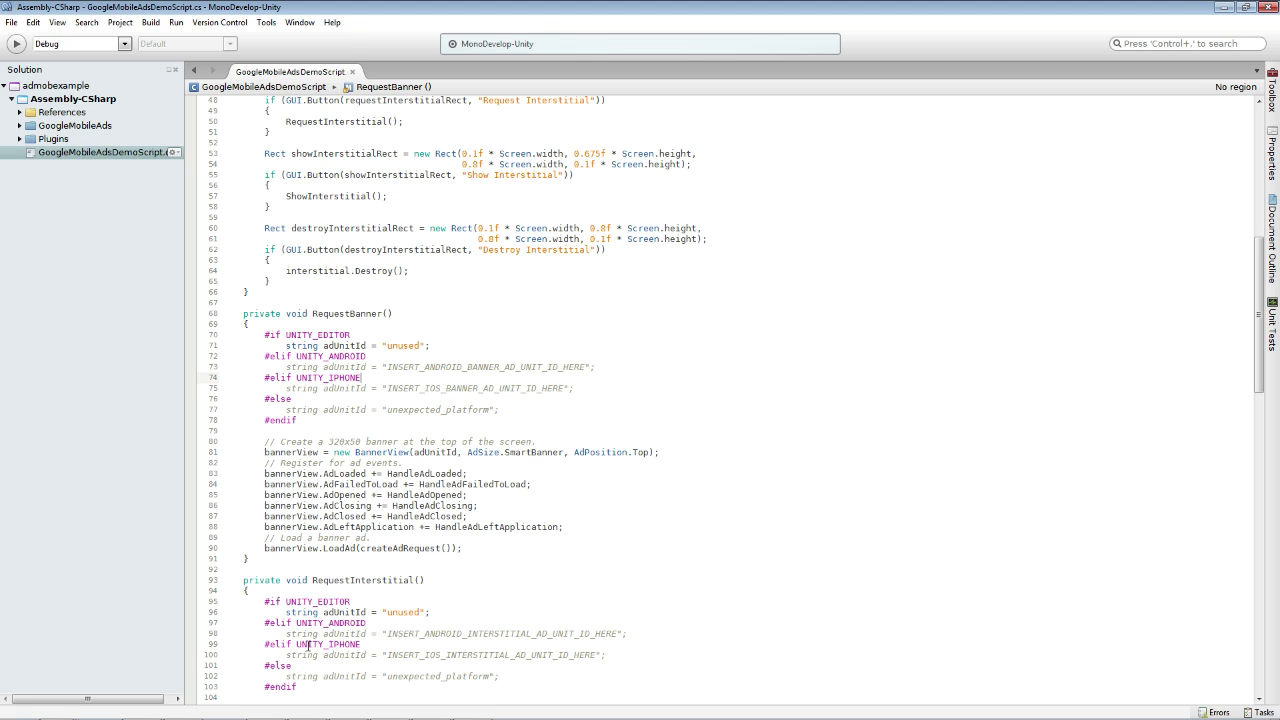
{"action": "left_click_drag", "start_coordinate": [388, 634], "coordinate": [617, 634]}
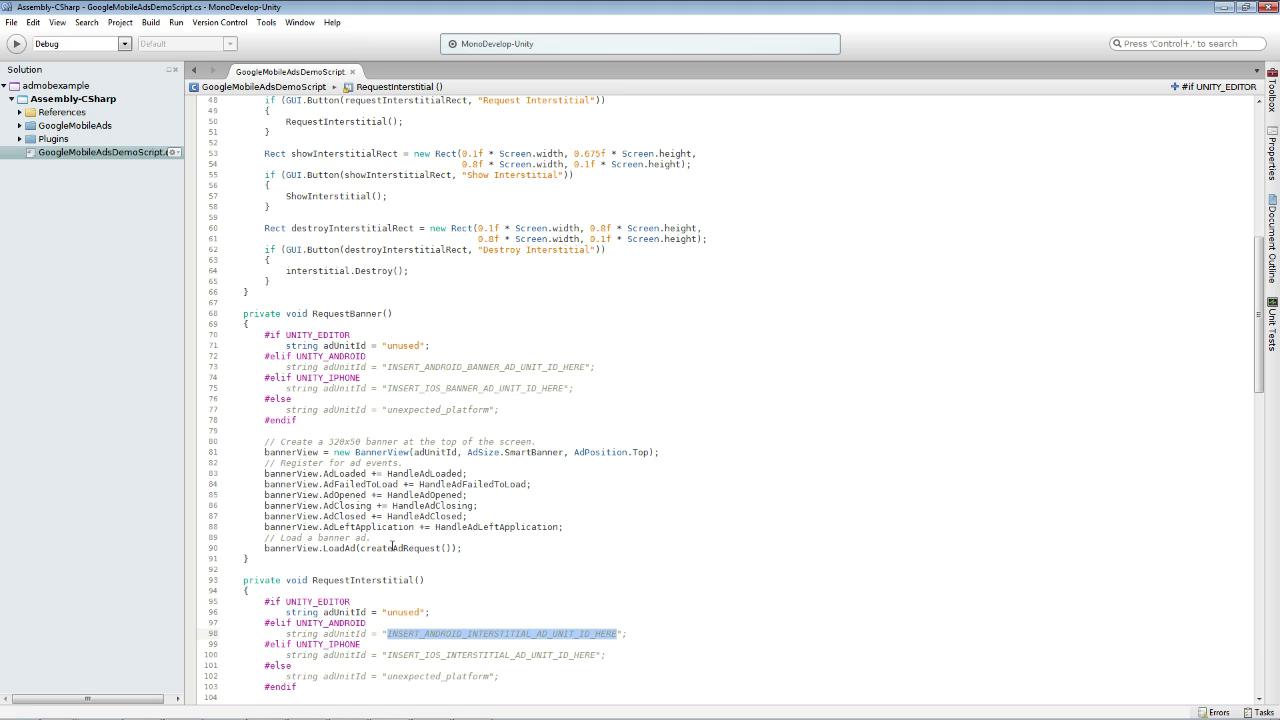
{"action": "left_click", "coordinate": [1221, 8]}
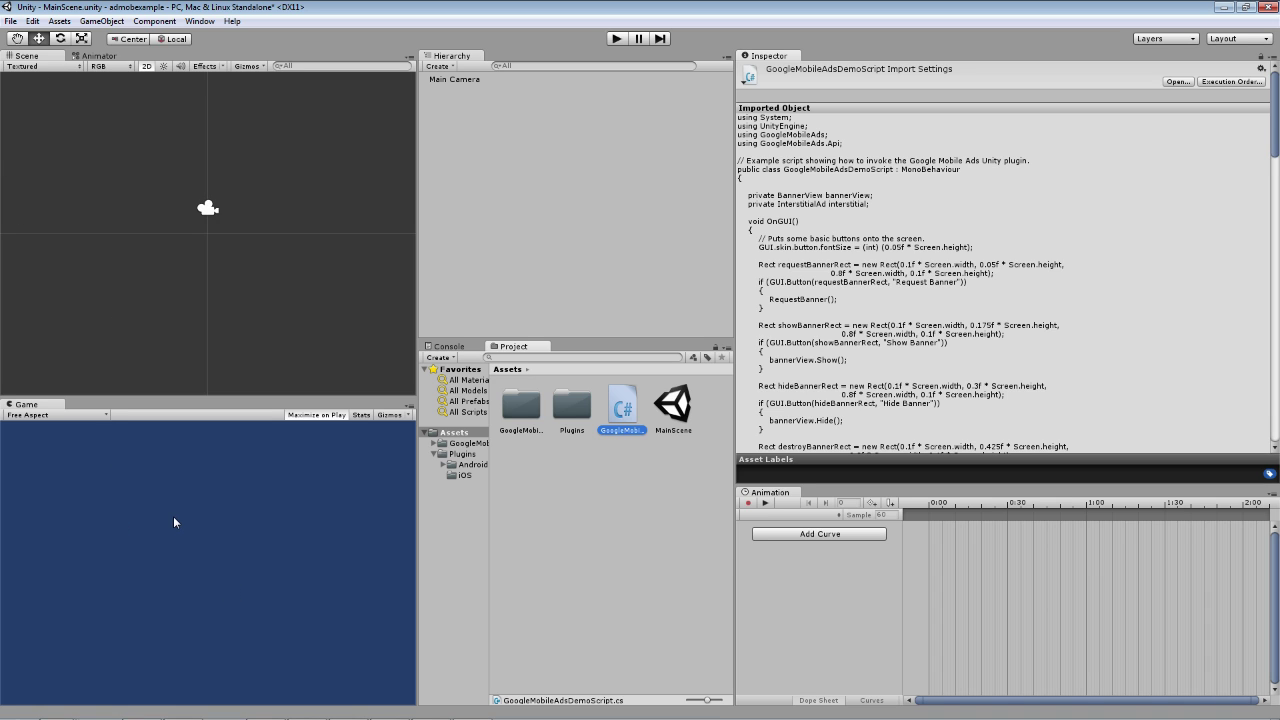
Set the Editor settings' Unity Remote Device to Any Android Device
{"action": "left_click", "coordinate": [10, 21]}
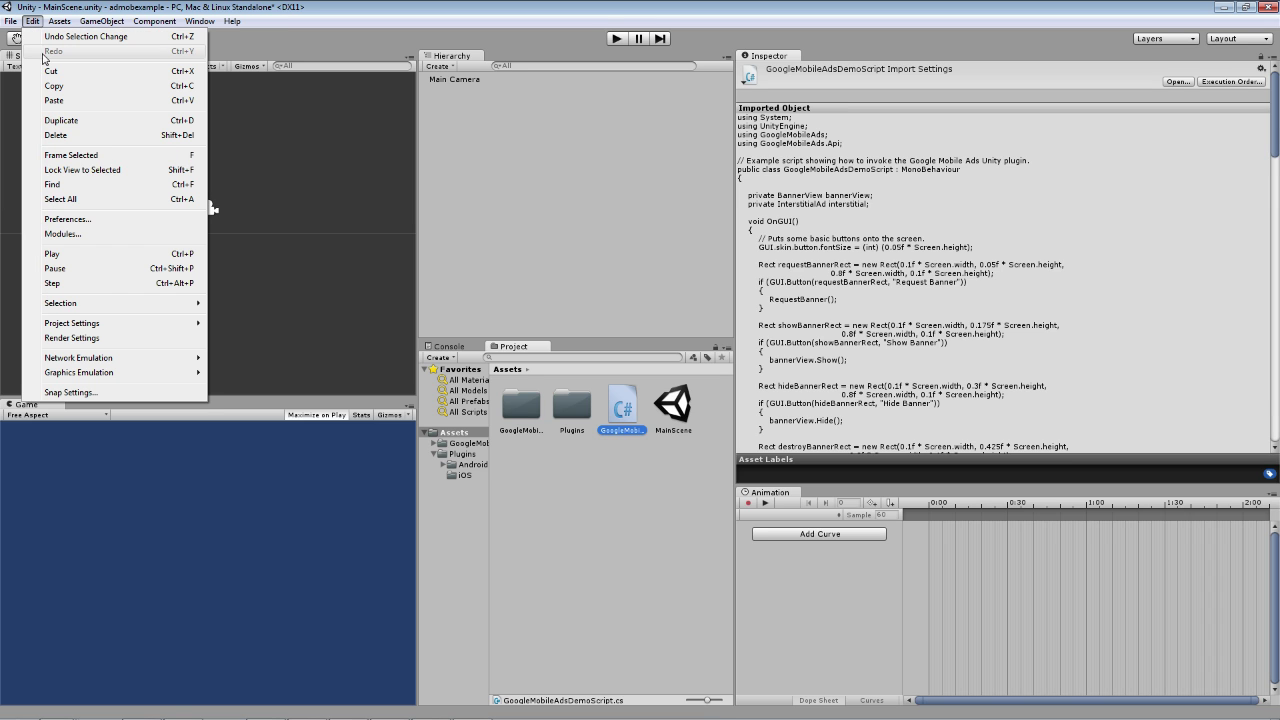
{"action": "mouse_move", "coordinate": [190, 328]}
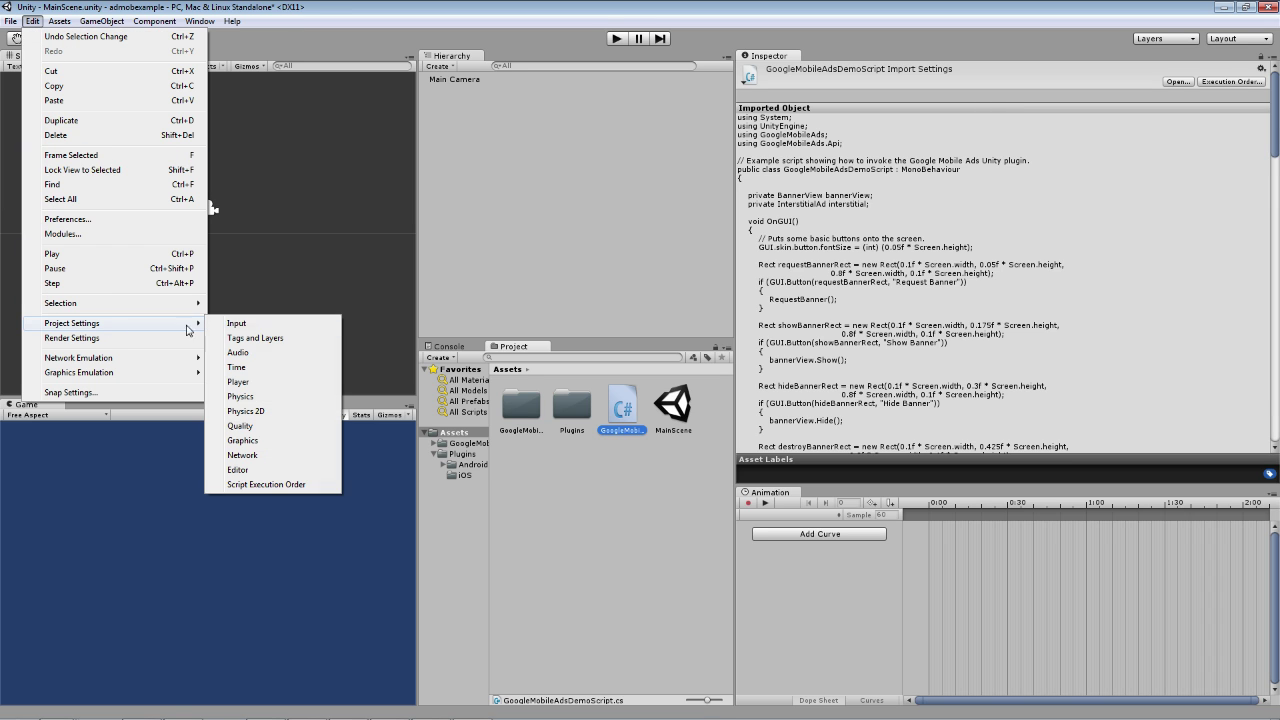
{"action": "left_click", "coordinate": [254, 471]}
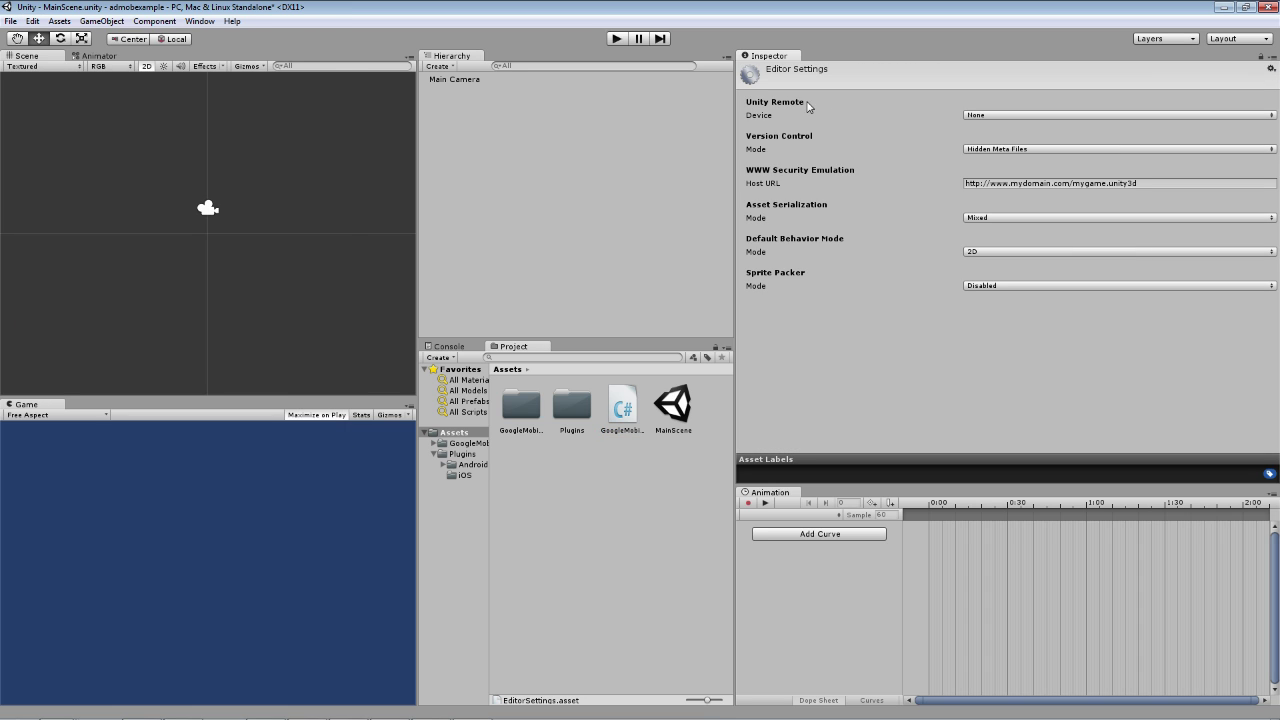
{"action": "left_click", "coordinate": [1005, 115]}
{"action": "left_click", "coordinate": [1000, 143]}
{"action": "left_click", "coordinate": [10, 21]}
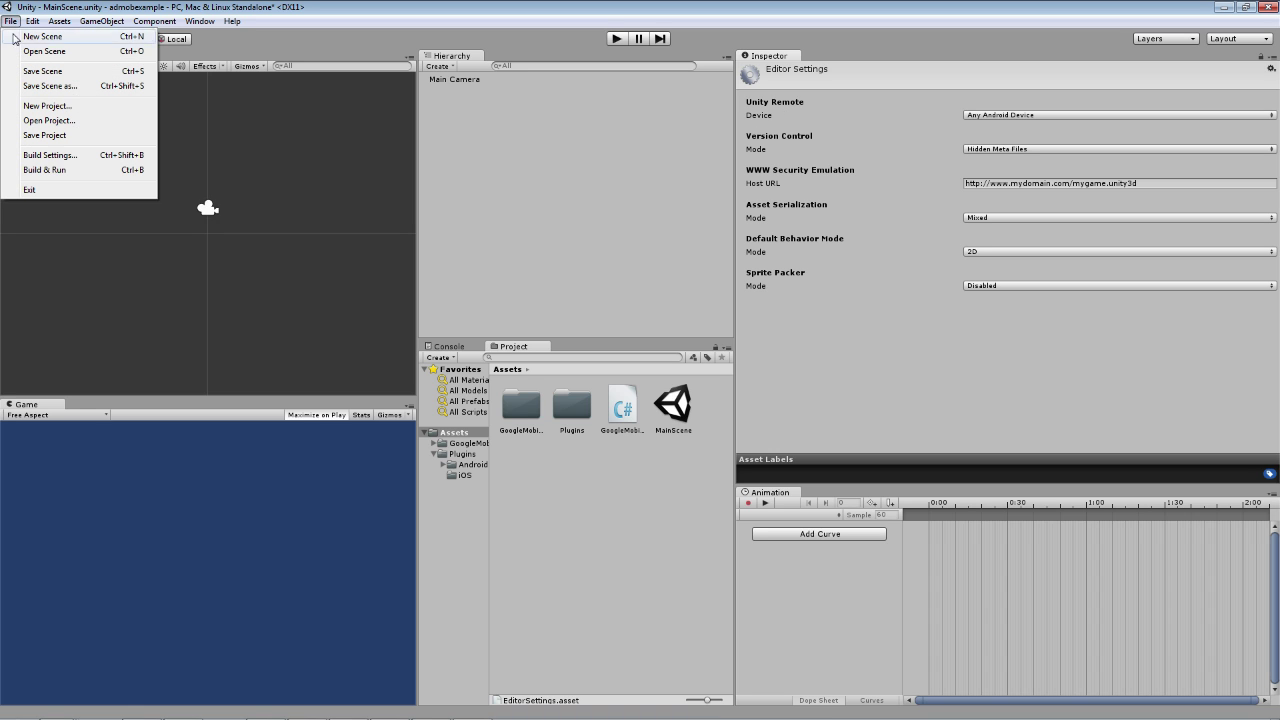
Switch the build platform to Android, review the Company.ProductName bundle identifier, and play MainScene
{"action": "left_click", "coordinate": [55, 156]}
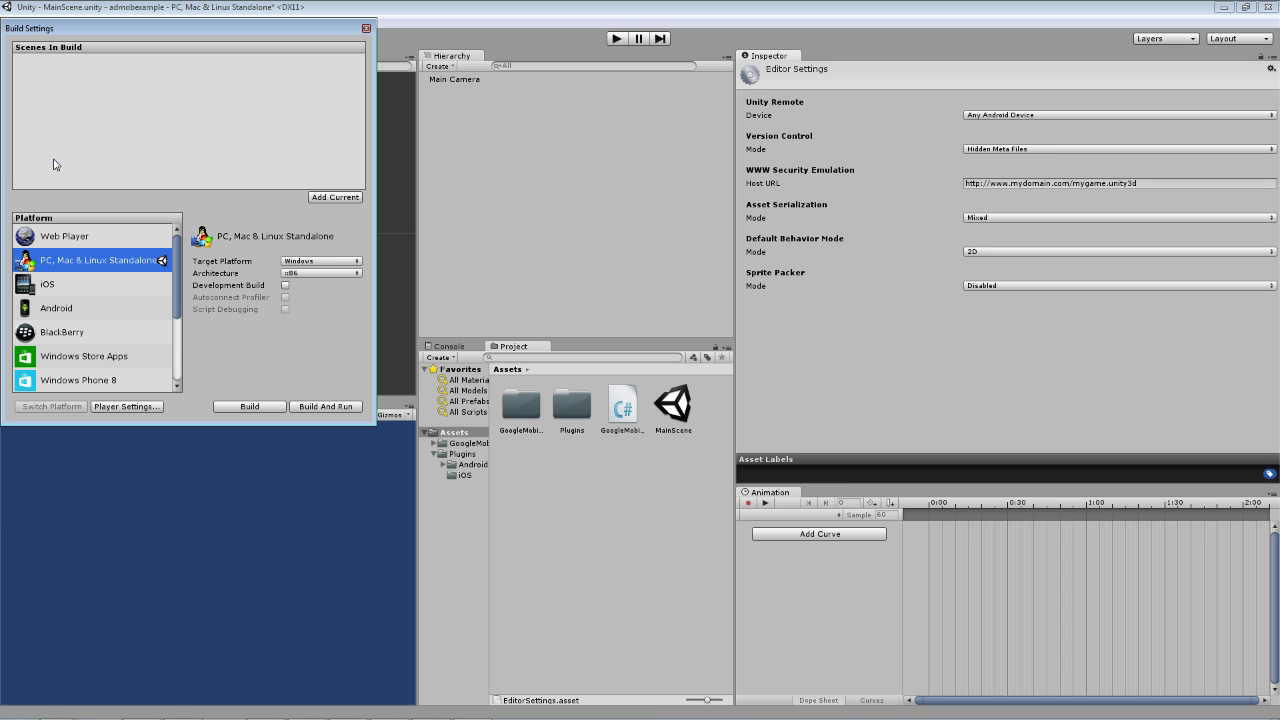
{"action": "left_click", "coordinate": [67, 311]}
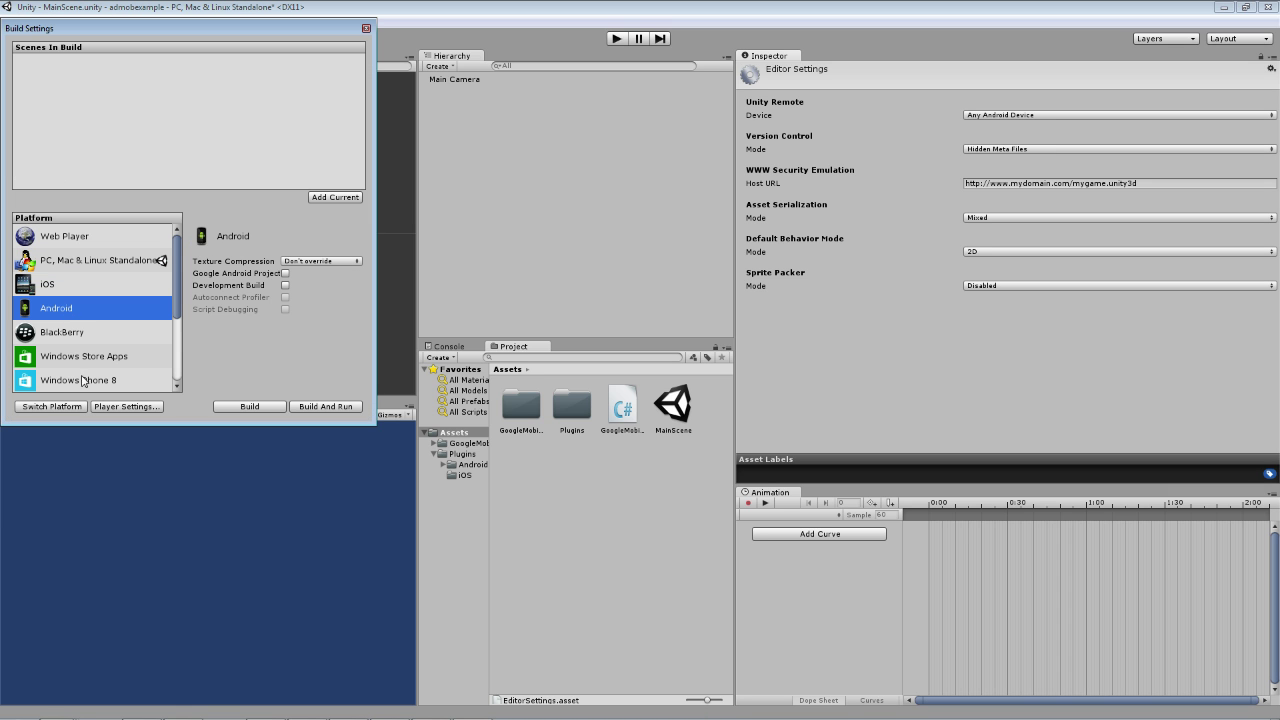
{"action": "left_click", "coordinate": [60, 406]}
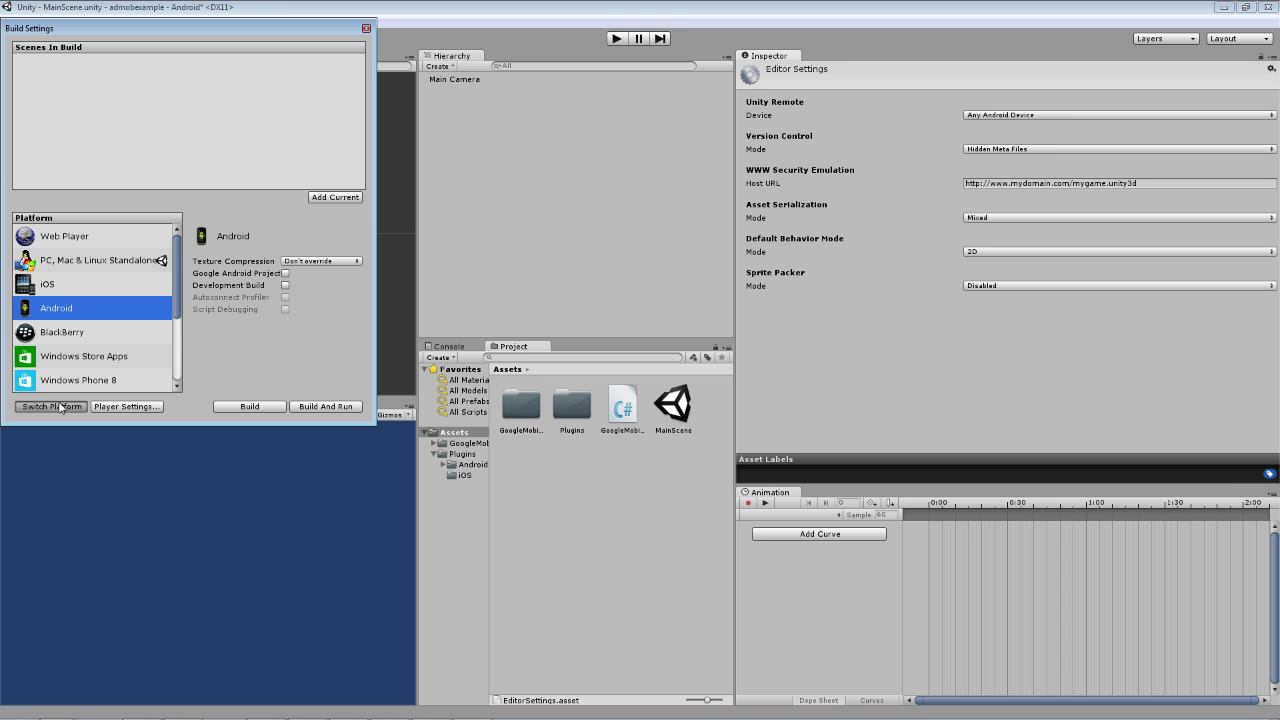
{"action": "left_click", "coordinate": [125, 408]}
{"action": "scroll", "coordinate": [877, 333], "scroll_direction": "down", "scroll_amount": 3}
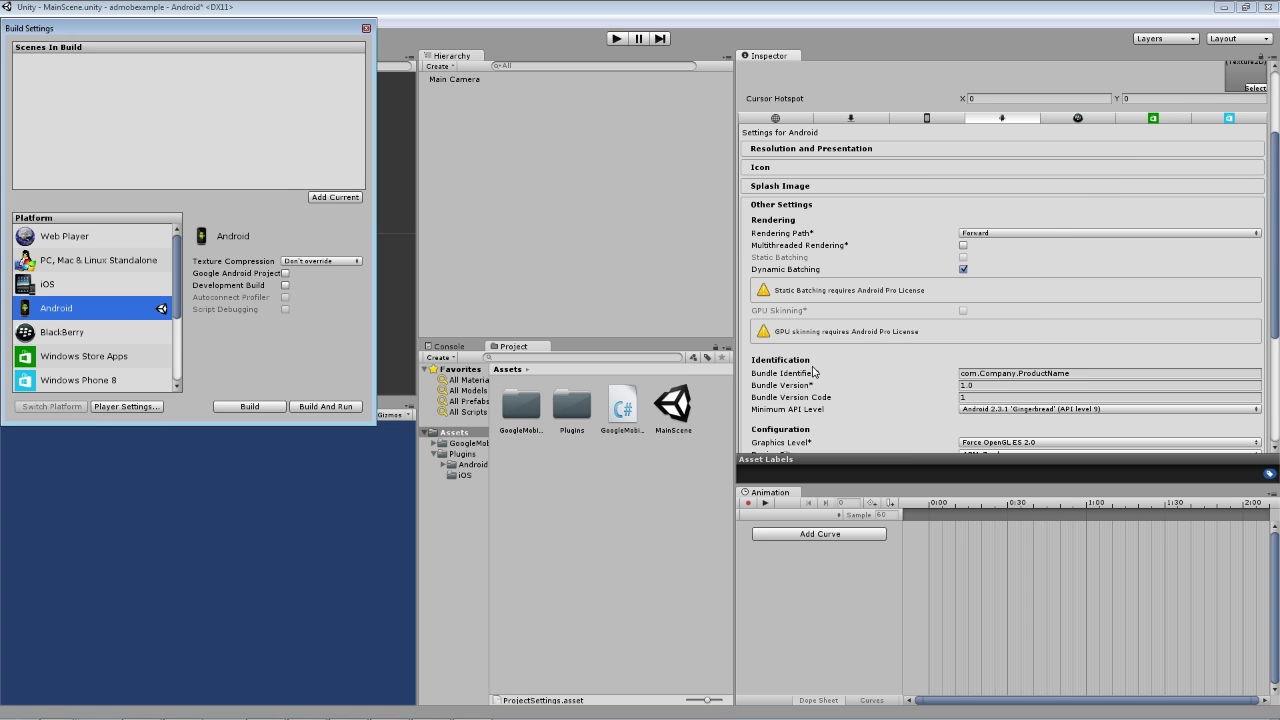
{"action": "double_click", "coordinate": [1000, 373]}
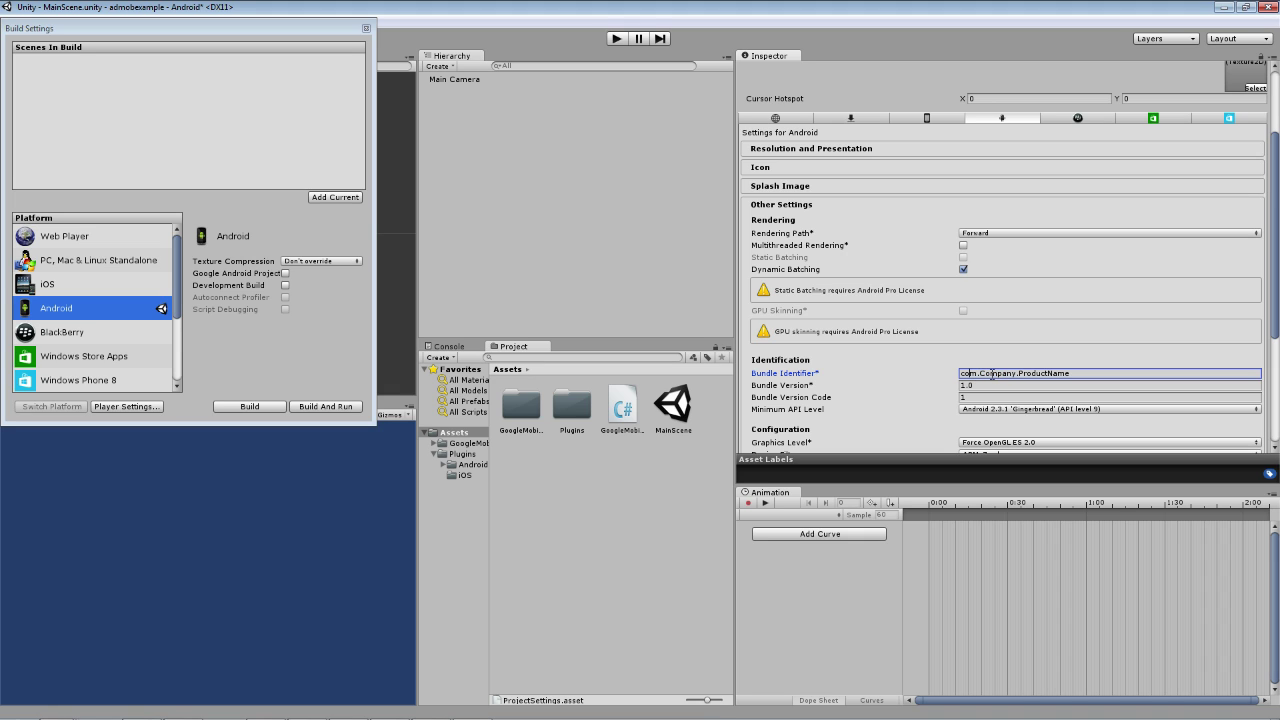
{"action": "double_click", "coordinate": [1044, 373]}
{"action": "left_click", "coordinate": [616, 38]}
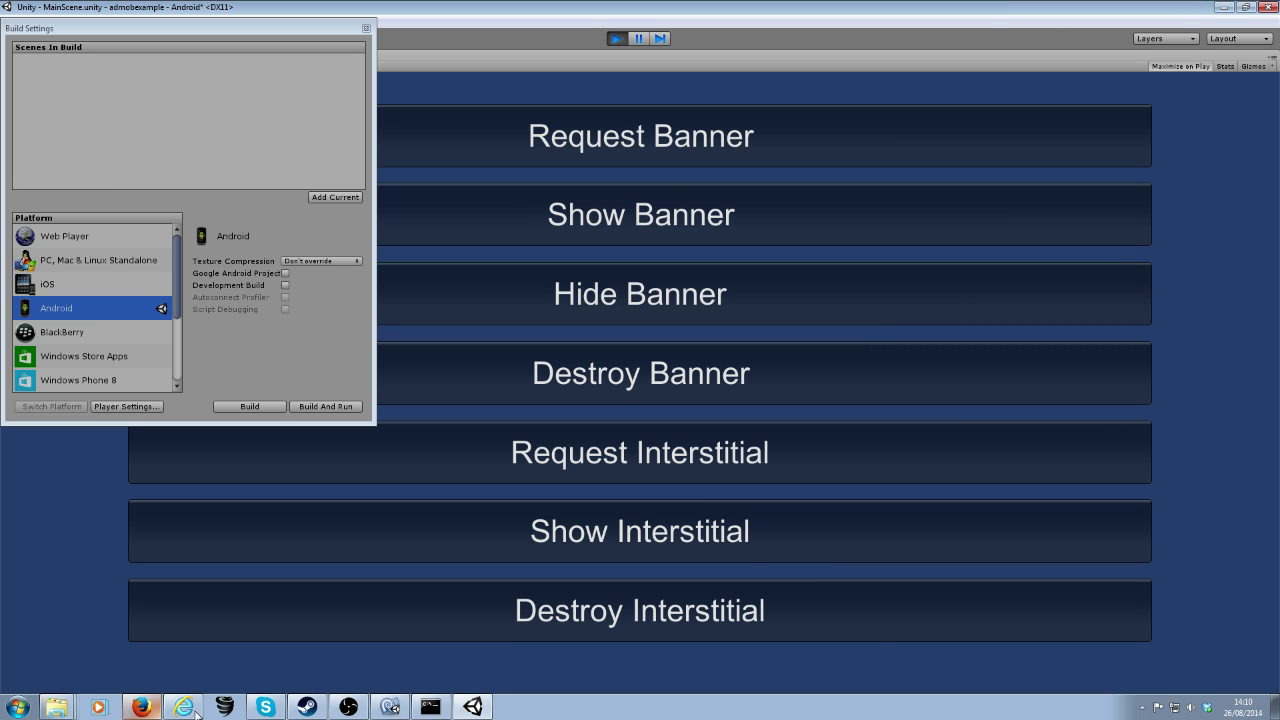
Glance at the script in MonoDevelop, minimize it, and close the Build Settings window
{"action": "left_click", "coordinate": [395, 710]}
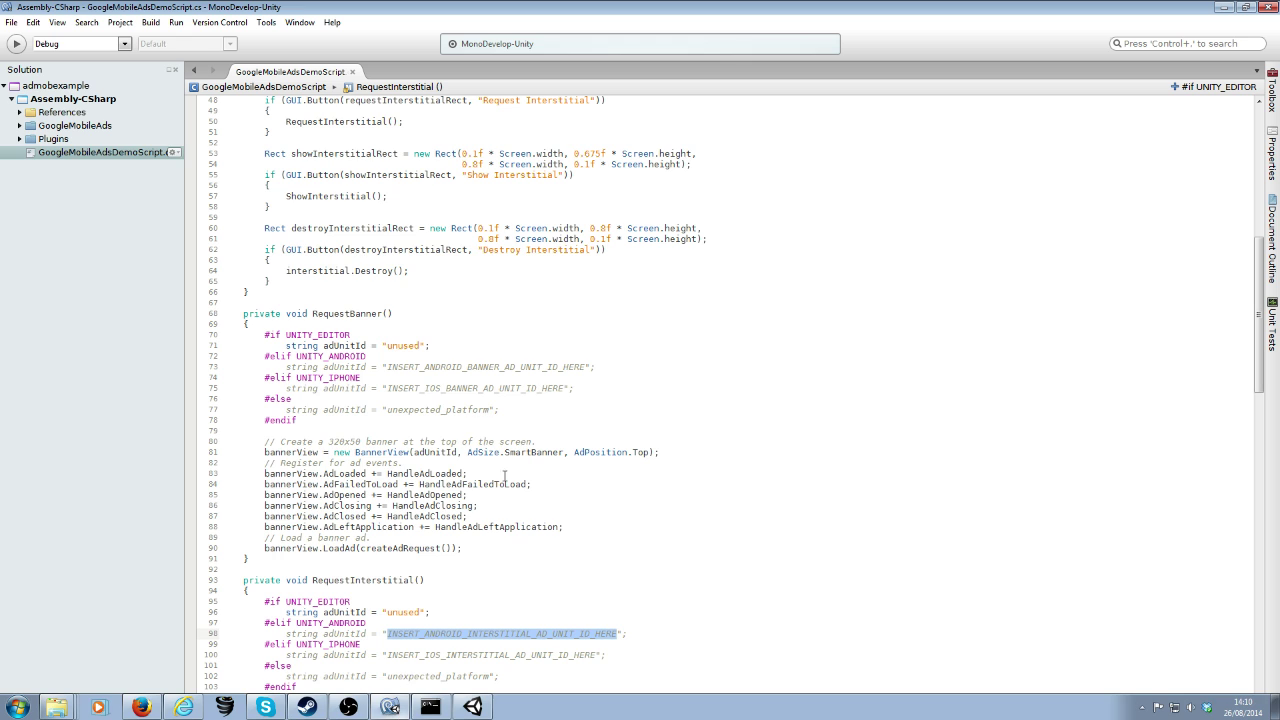
{"action": "scroll", "coordinate": [313, 308], "scroll_direction": "down", "scroll_amount": 4}
{"action": "scroll", "coordinate": [313, 308], "scroll_direction": "up", "scroll_amount": 4}
{"action": "scroll", "coordinate": [313, 308], "scroll_direction": "up", "scroll_amount": 10}
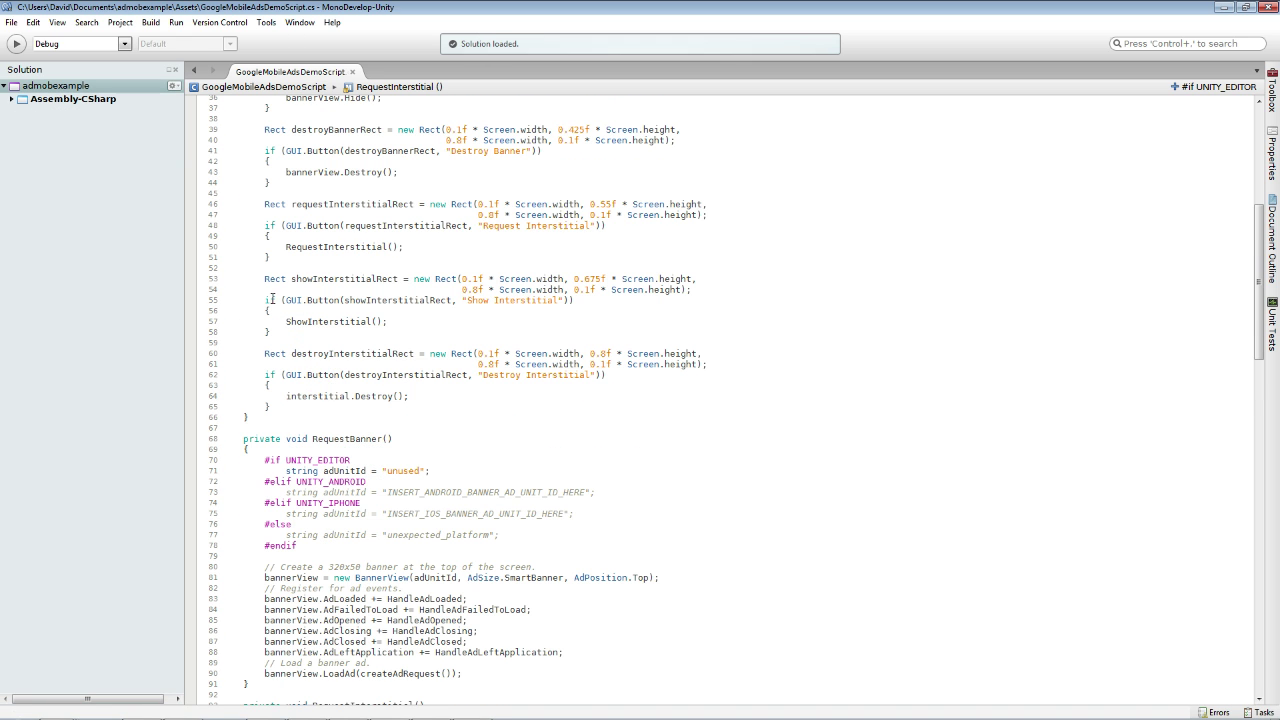
{"action": "left_click", "coordinate": [1224, 7]}
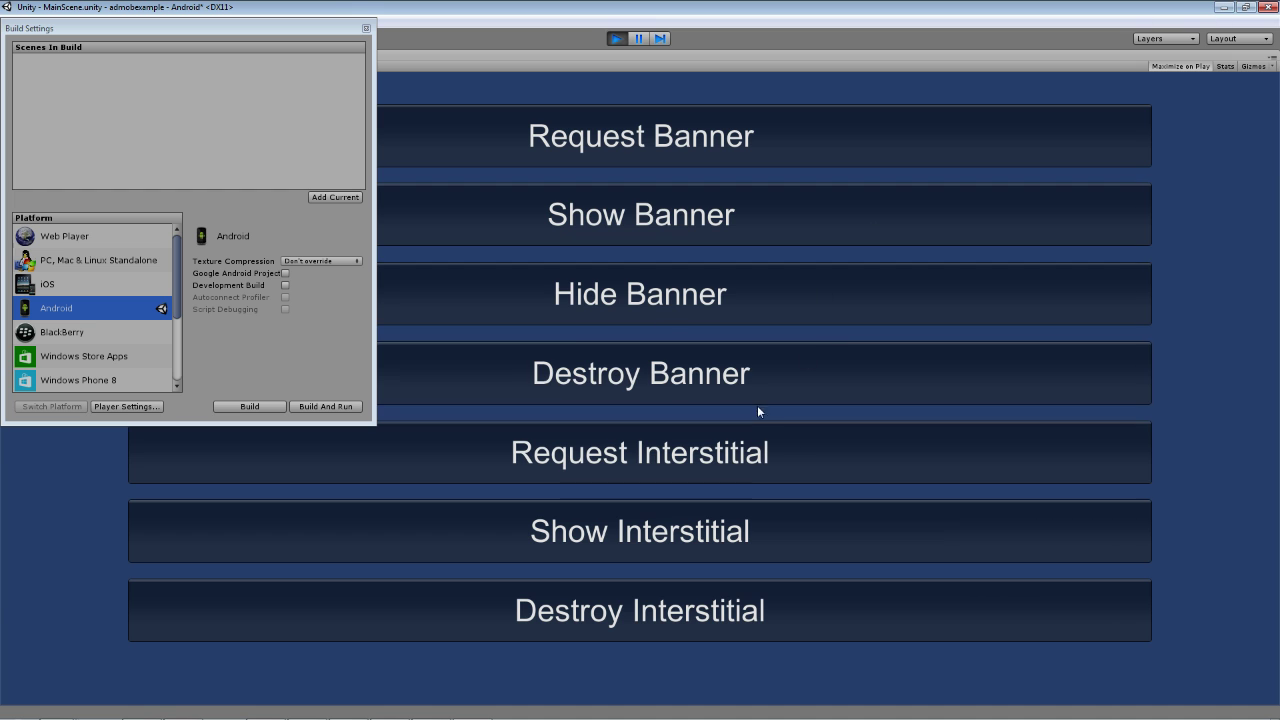
{"action": "left_click", "coordinate": [366, 28]}
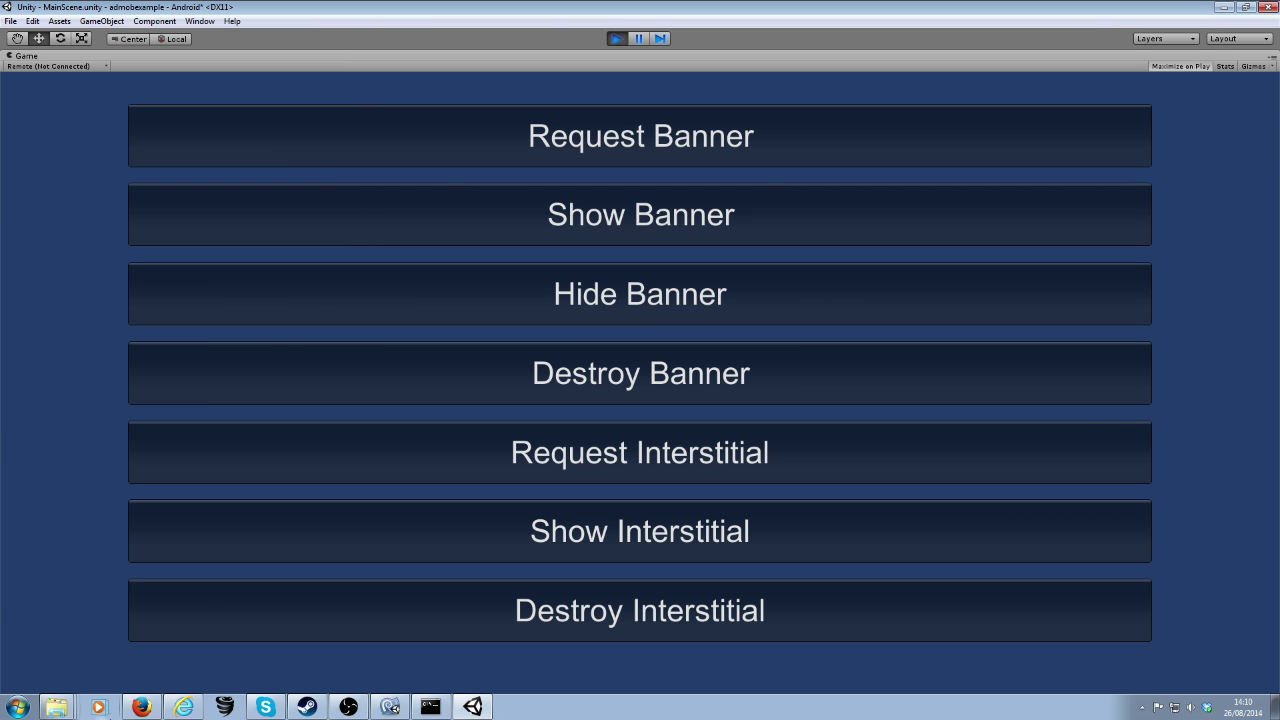
Restore the Command Prompt and list the platform-tools folder with dir
{"action": "left_click", "coordinate": [430, 707]}
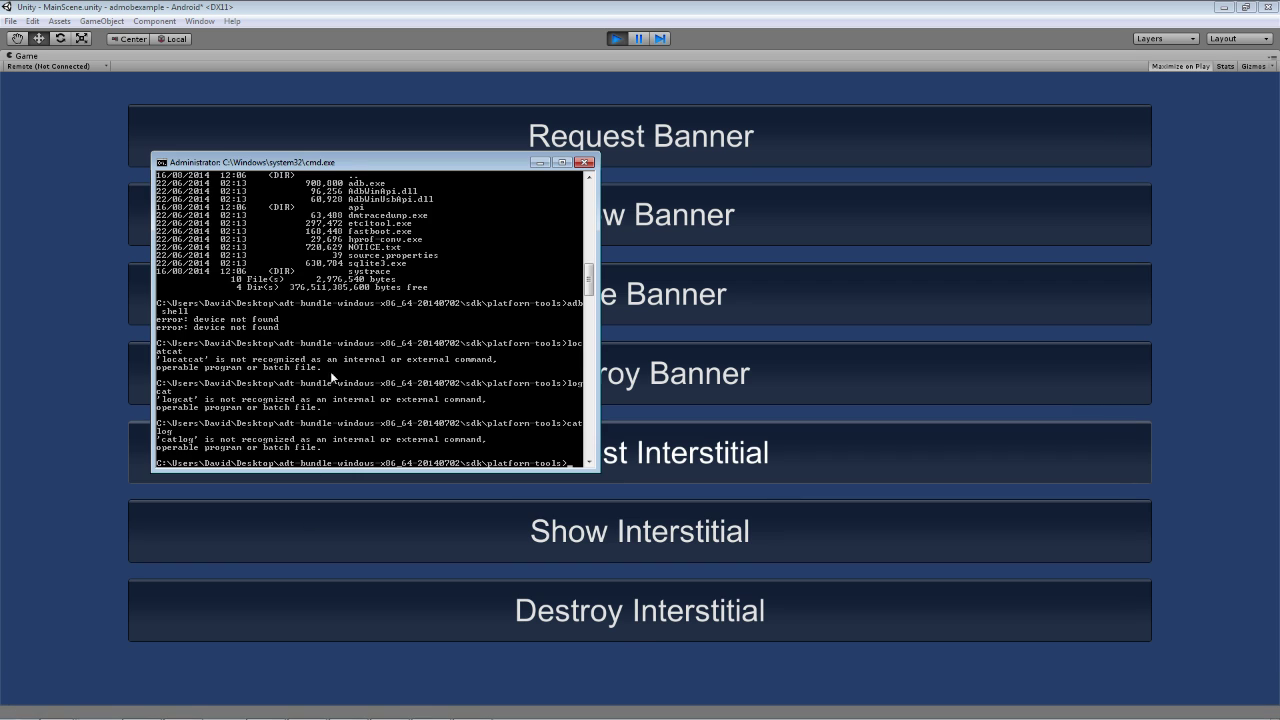
{"action": "scroll", "coordinate": [594, 96], "scroll_direction": "up", "scroll_amount": 2}
{"action": "scroll", "coordinate": [534, 284], "scroll_direction": "down", "scroll_amount": 8}
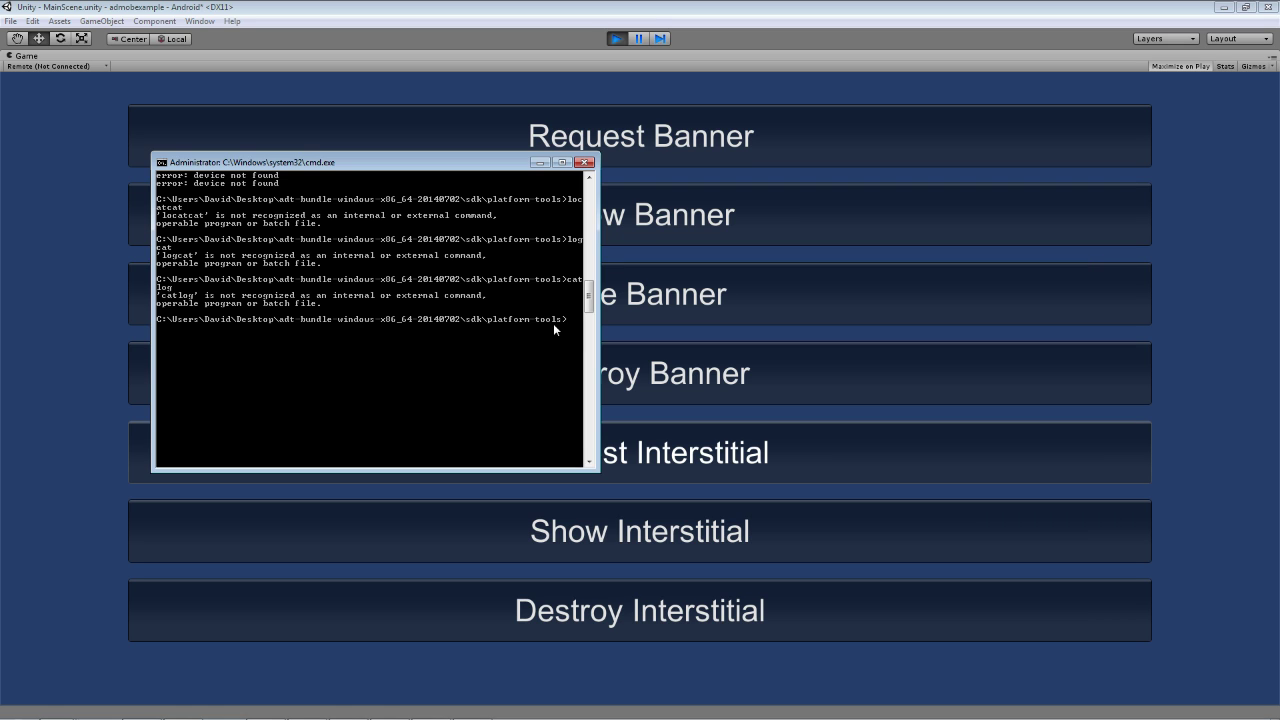
{"action": "type", "text": "dir"}
{"action": "key", "text": "Return"}
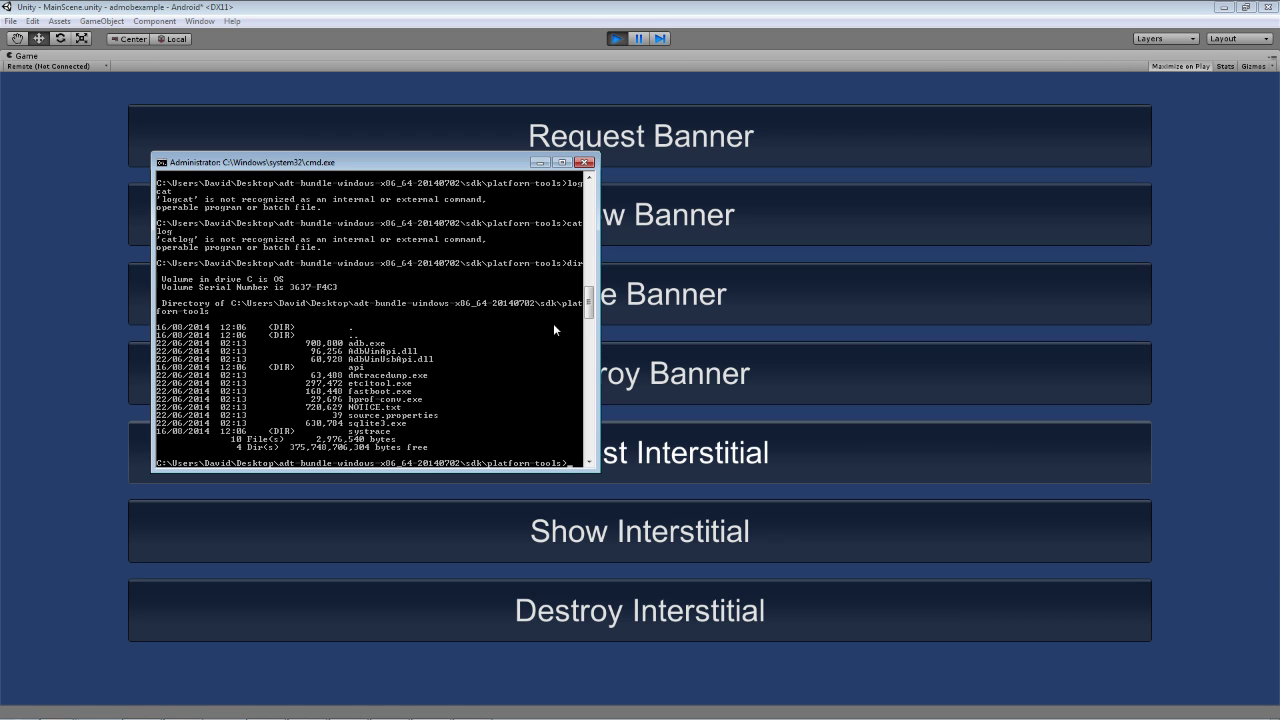
Run adb shell, which reports device not found, then type catlog
{"action": "type", "text": "adb"}
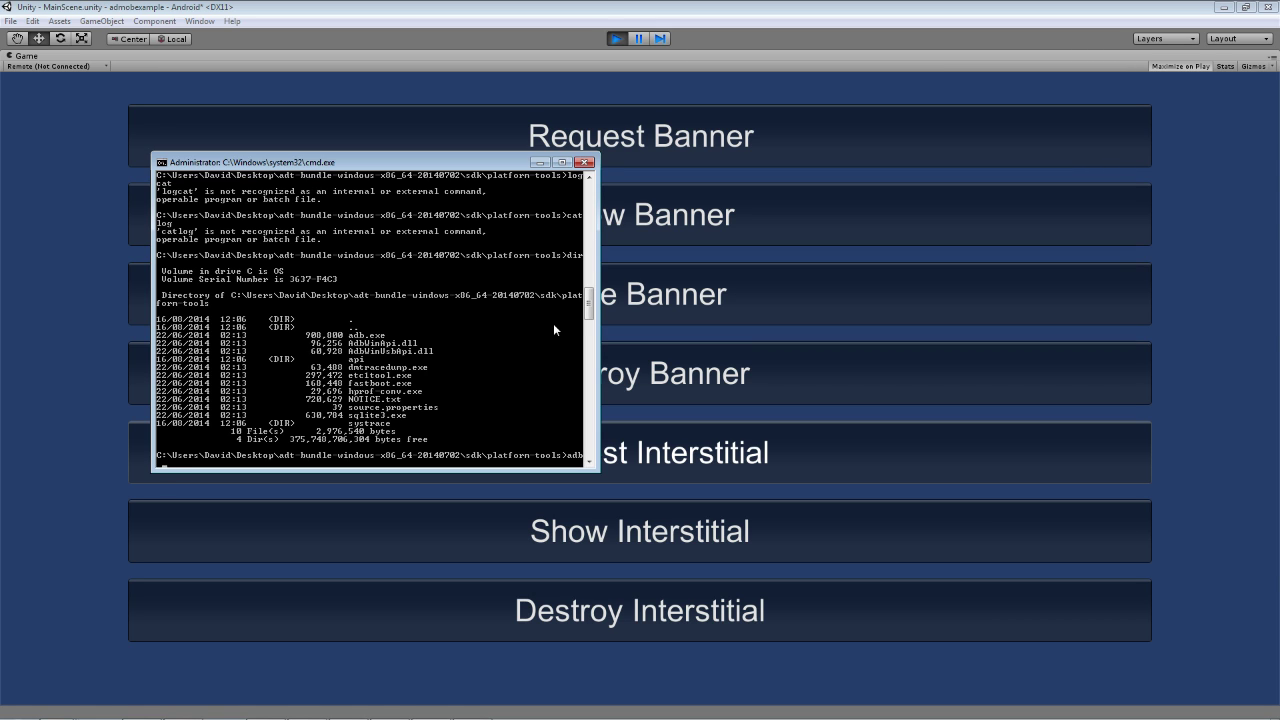
{"action": "type", "text": " shell"}
{"action": "key", "text": "Return"}
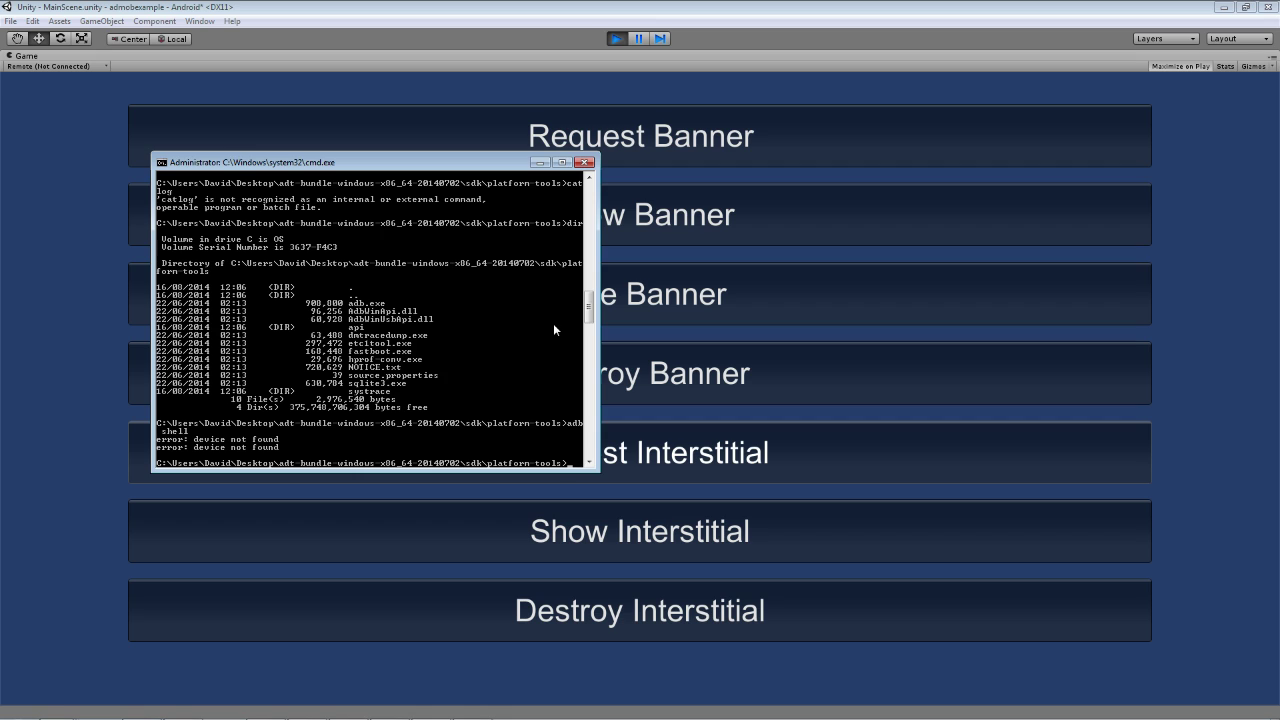
{"action": "type", "text": "catlog"}
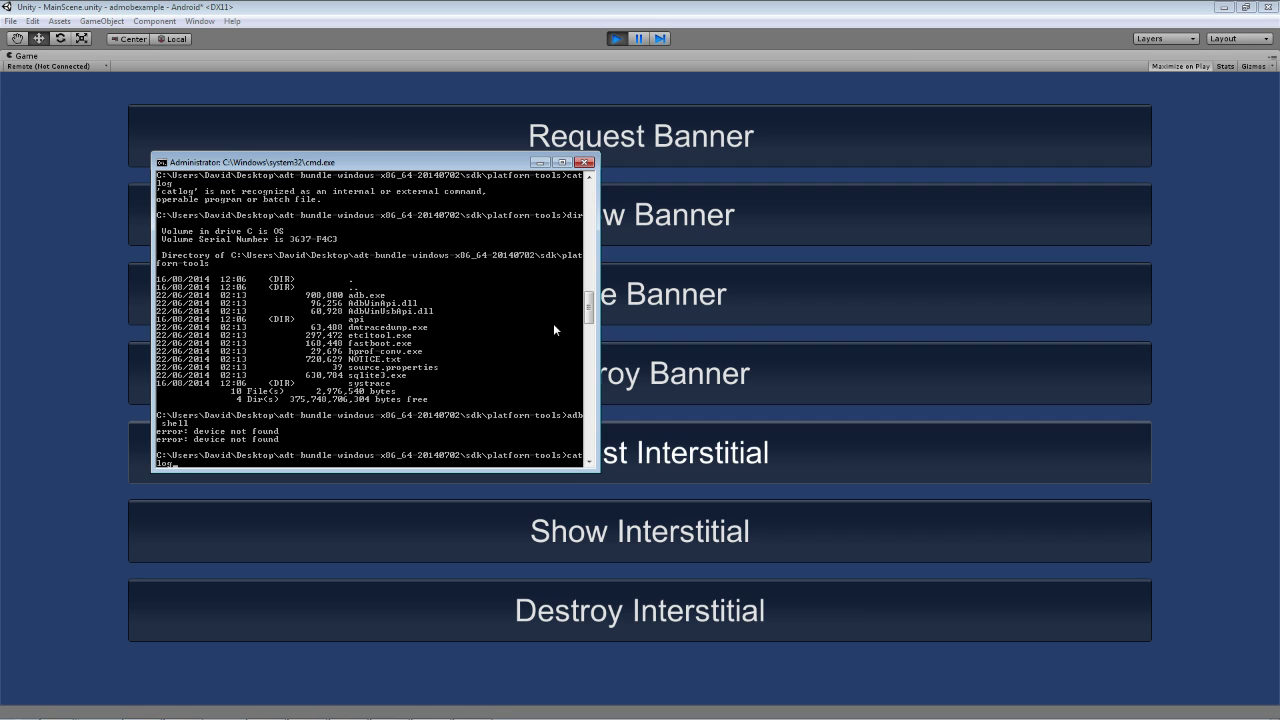